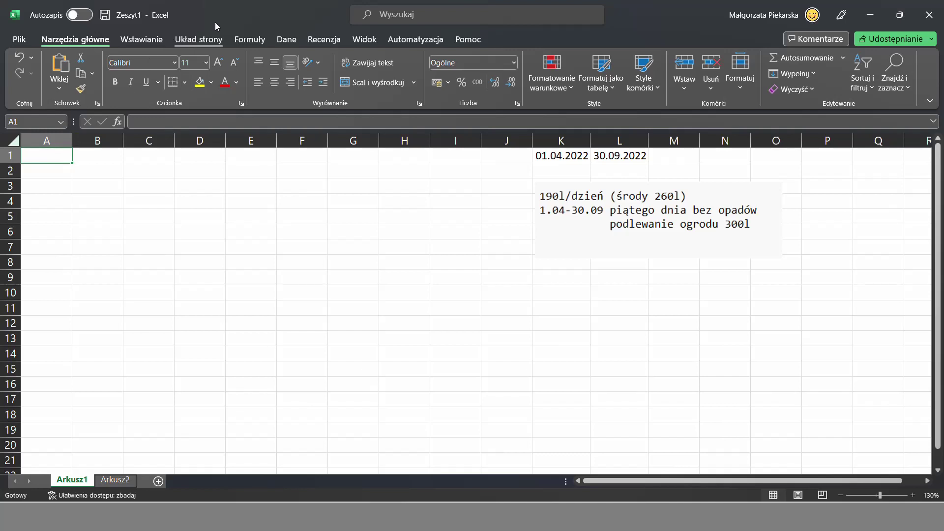
# Step: Import the text file ekodom.txt from the Pobrane folder and load it into a new worksheet
pyautogui.click(296, 40)
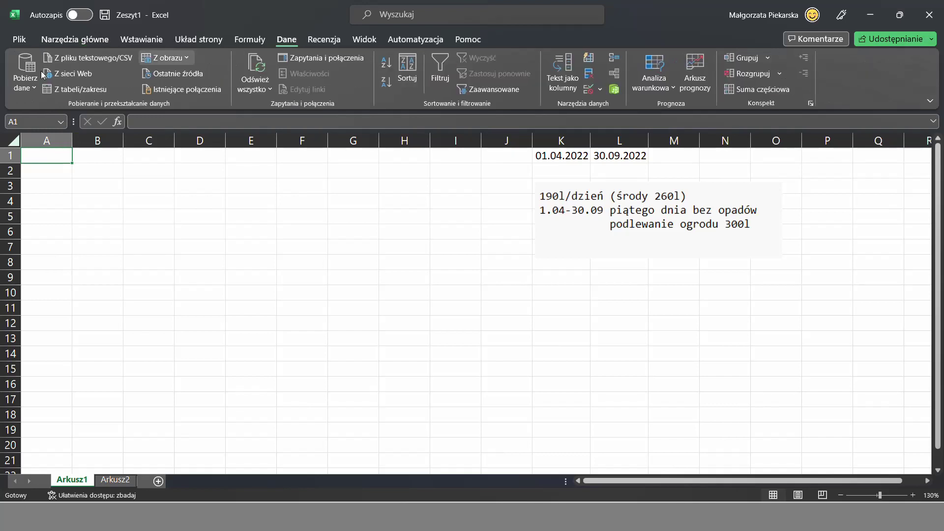
pyautogui.click(27, 87)
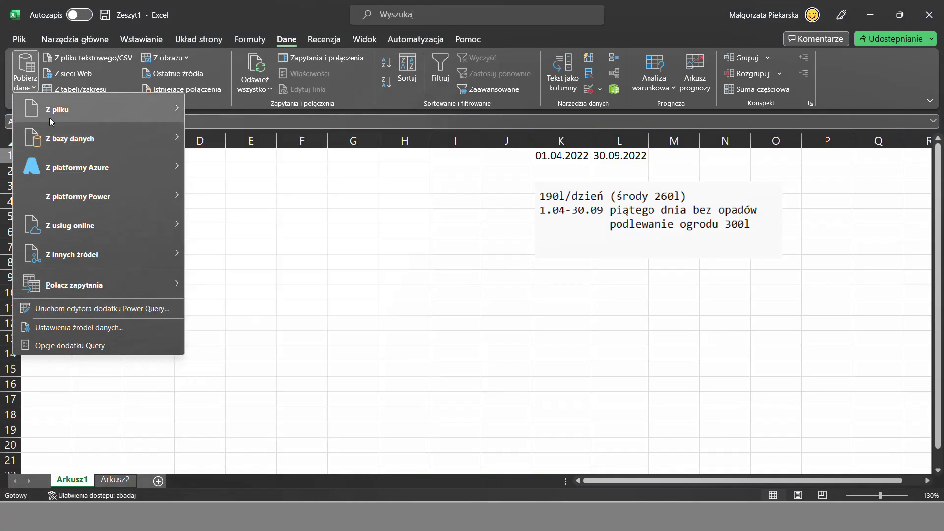
pyautogui.moveTo(123, 110)
pyautogui.click(254, 147)
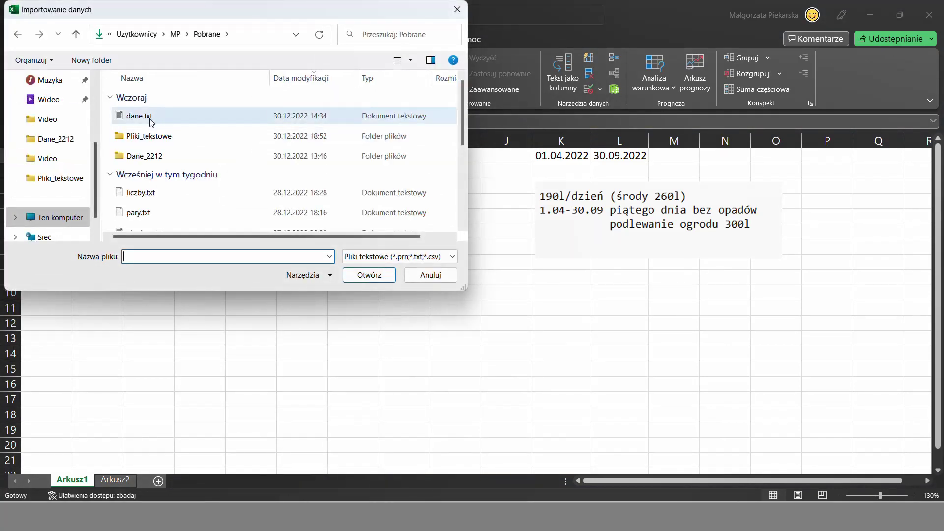
pyautogui.click(162, 257)
pyautogui.write('e')
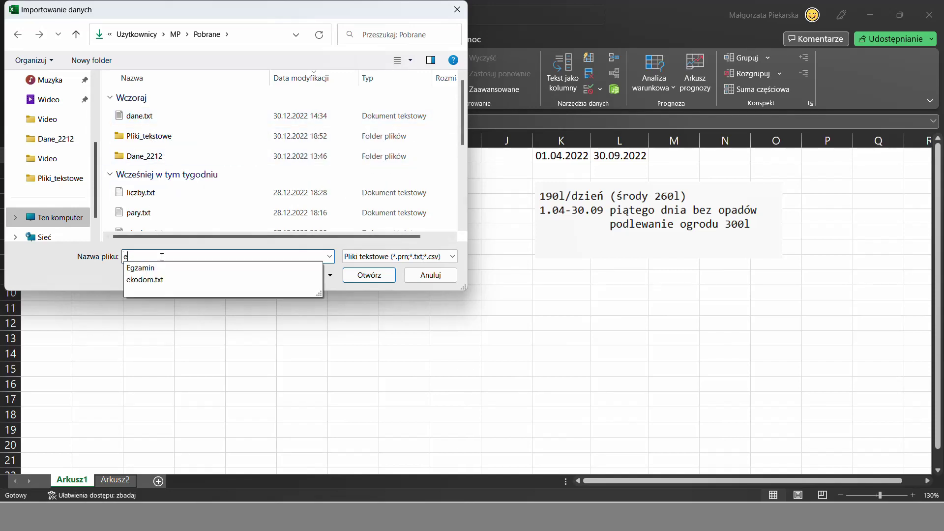
pyautogui.write('ko')
pyautogui.press('Down')
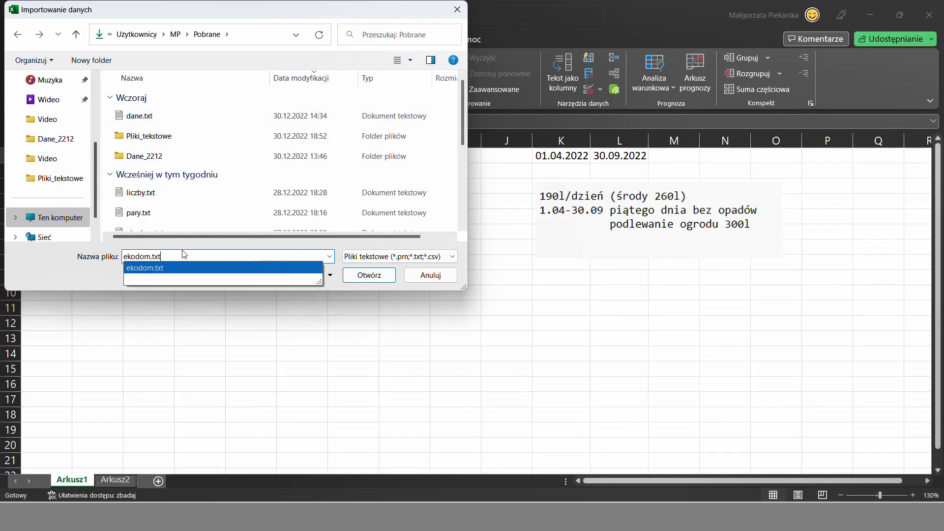
pyautogui.press('Return')
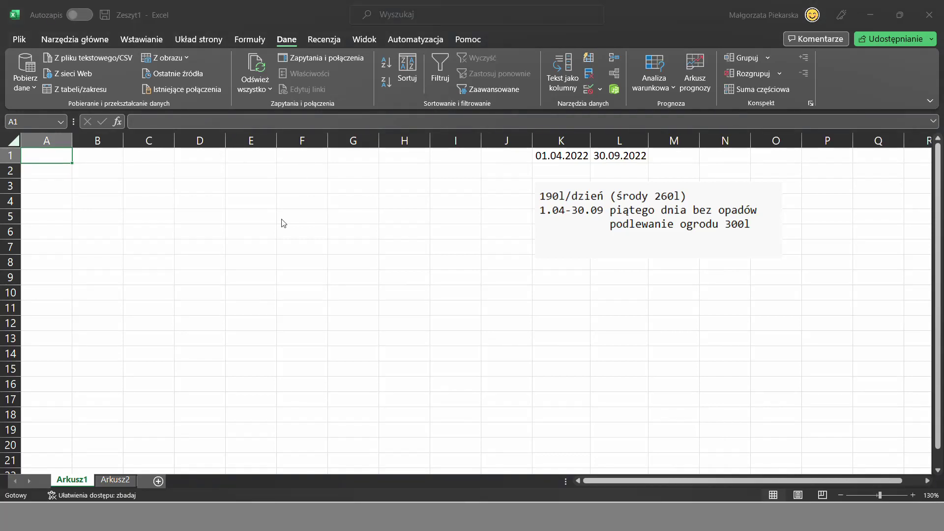
pyautogui.click(590, 429)
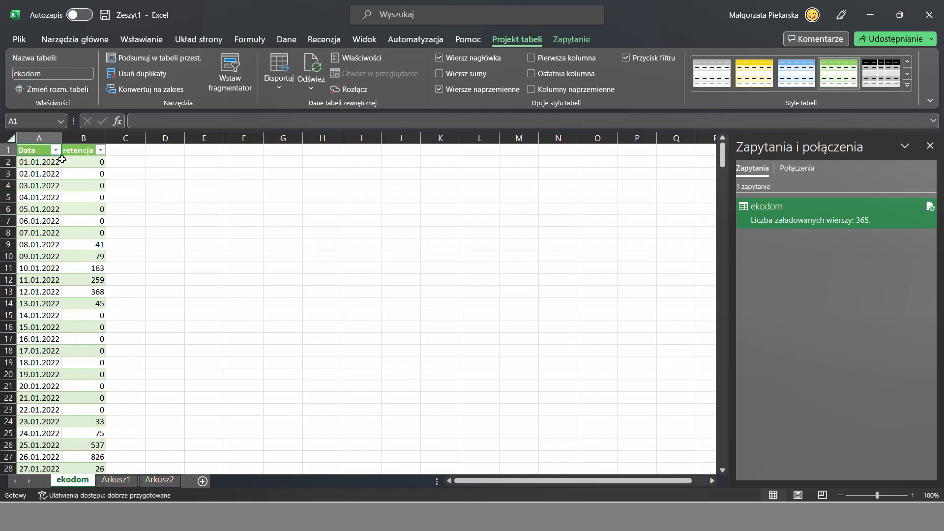
# Step: Convert the imported ekodom table to a normal range
pyautogui.click(160, 90)
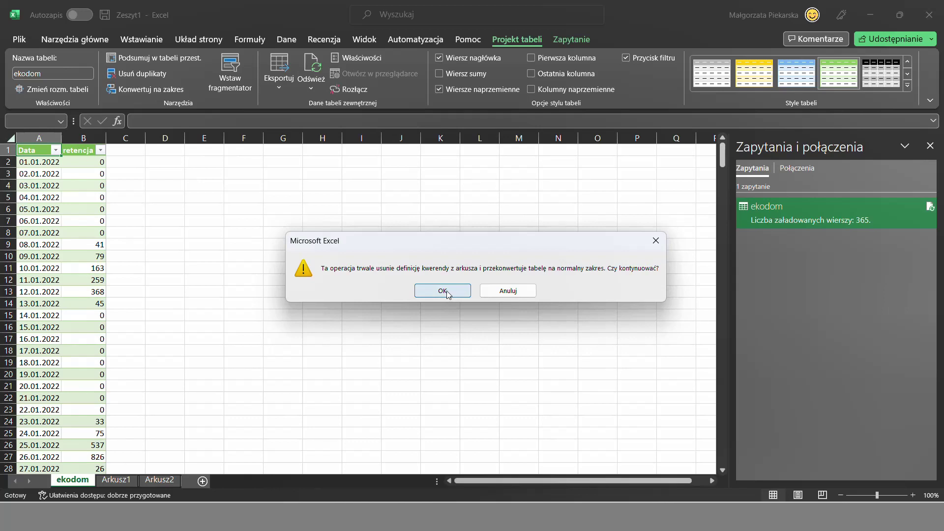
pyautogui.click(442, 291)
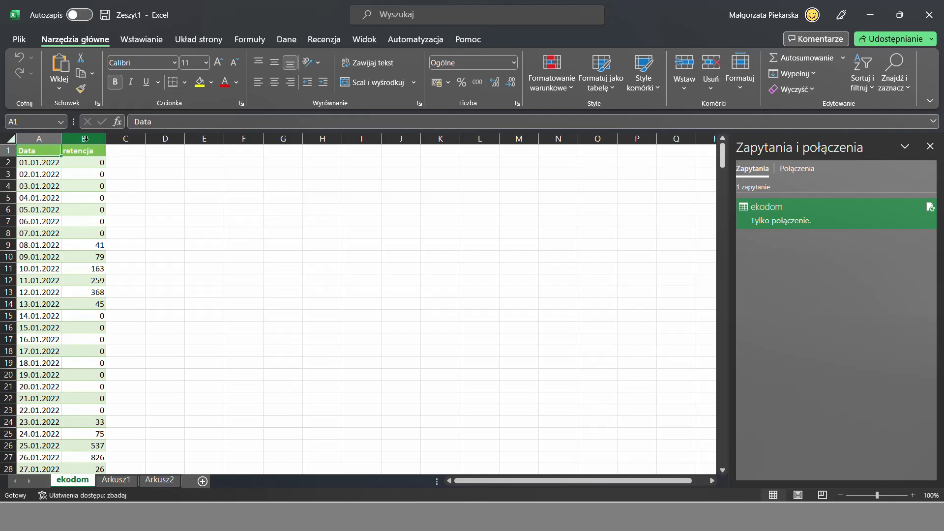
# Step: Fit the widths of columns A and B to their contents and close the queries and connections view
pyautogui.doubleClick(105, 139)
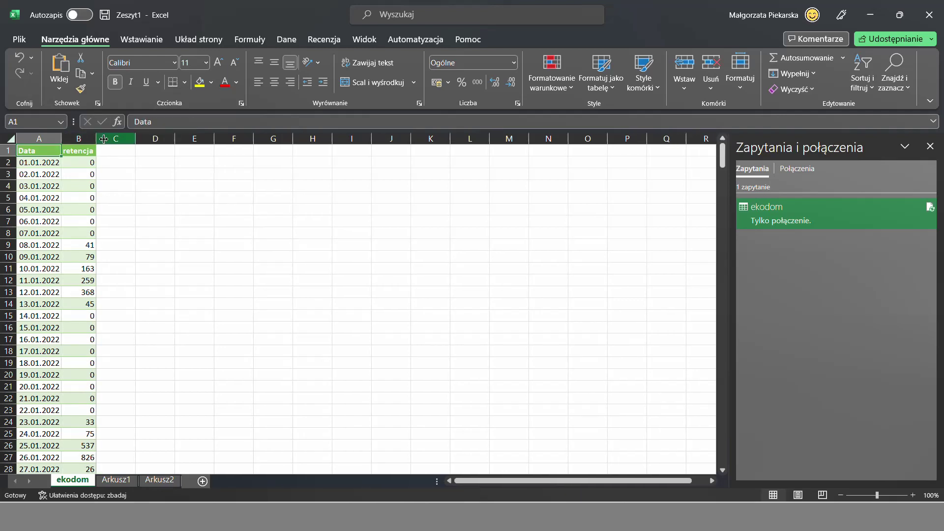
pyautogui.keyDown('ctrl'); pyautogui.scroll(3, 149, 209); pyautogui.keyUp('ctrl')
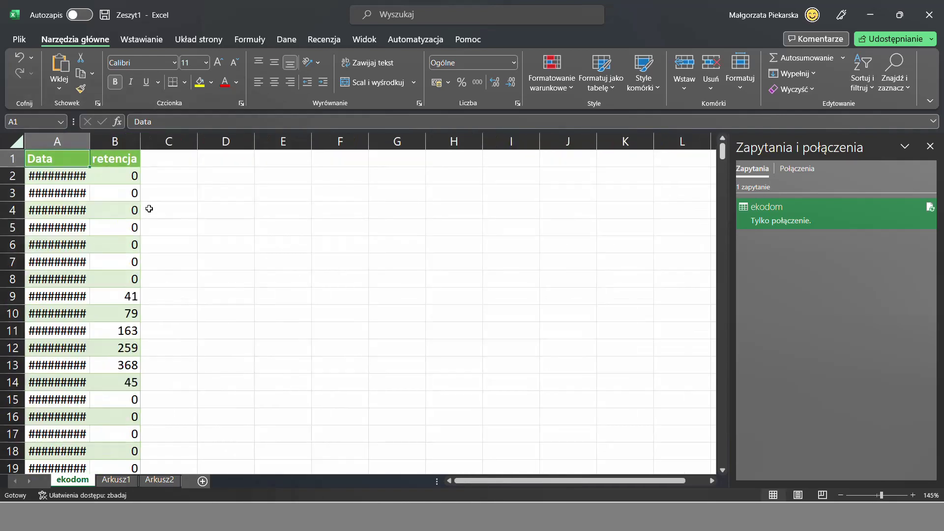
pyautogui.doubleClick(90, 142)
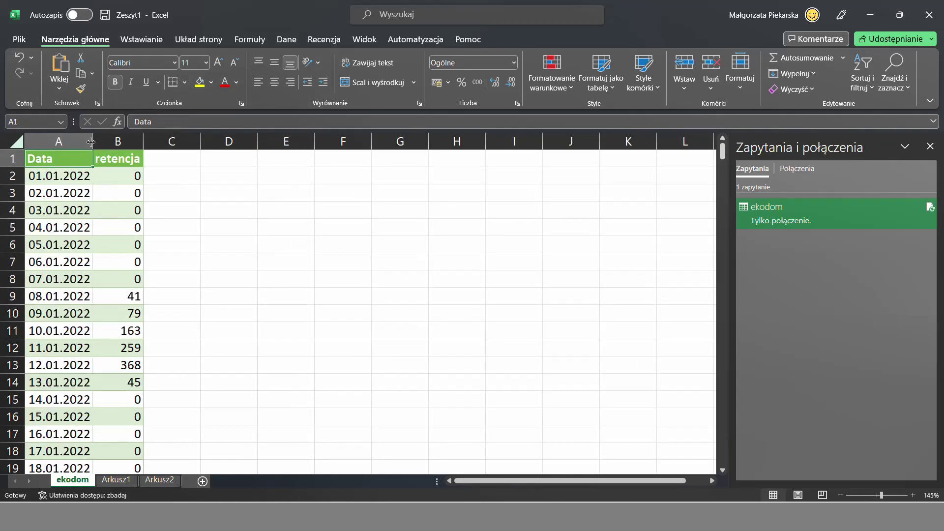
pyautogui.click(932, 146)
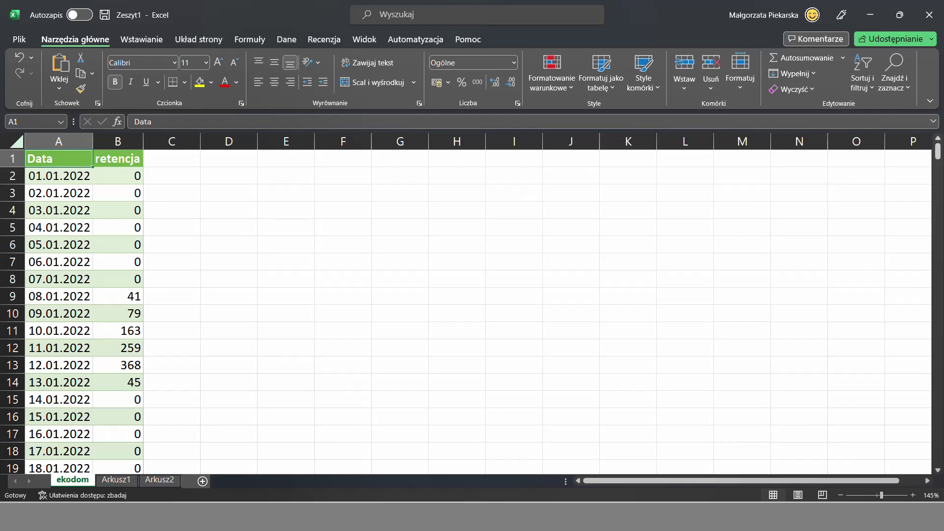
# Step: Copy the two dates from K1:L1 of Arkusz1 to J1:K1 of the ekodom sheet and fit those columns' widths
pyautogui.click(116, 480)
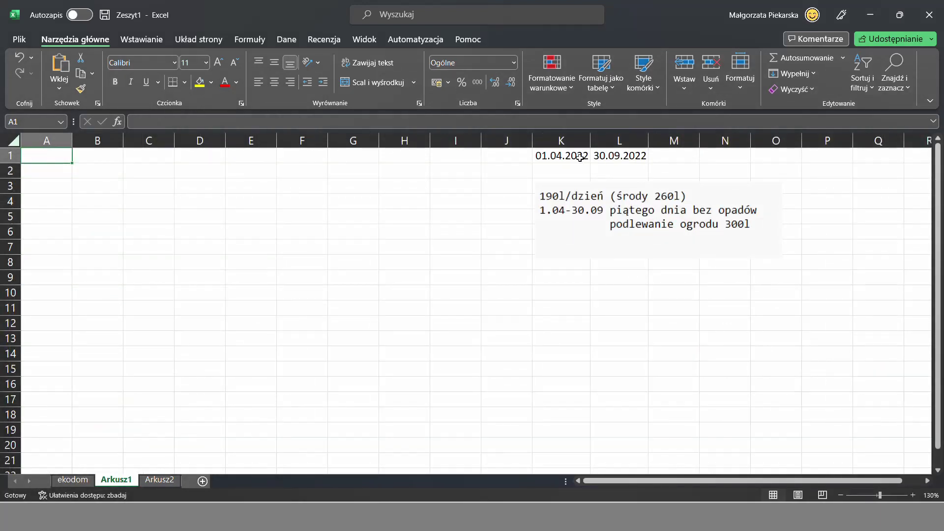
pyautogui.moveTo(580, 157); pyautogui.dragTo(639, 157)
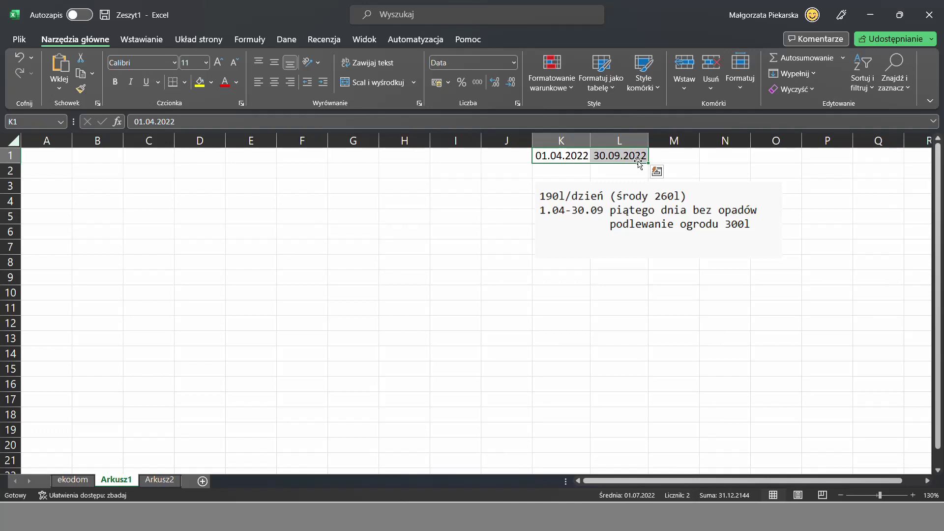
pyautogui.hotkey('ctrl', 'c')
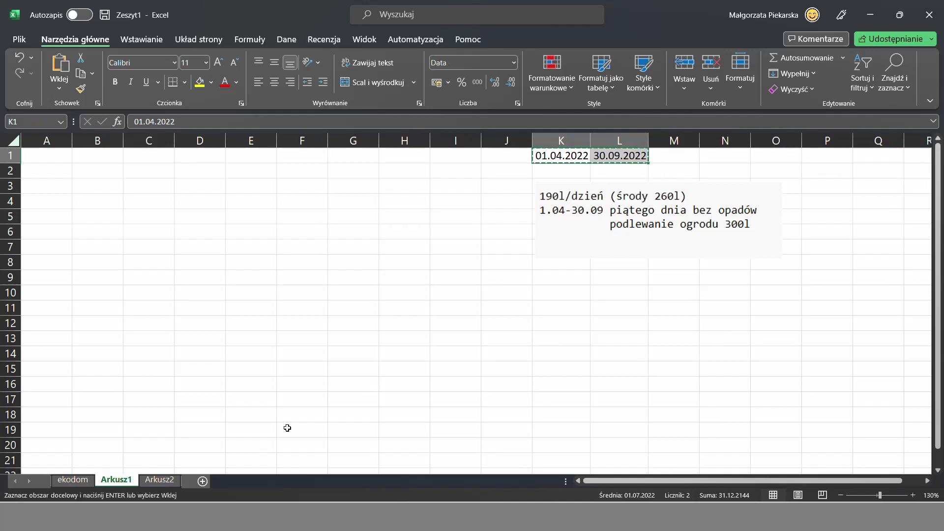
pyautogui.click(73, 480)
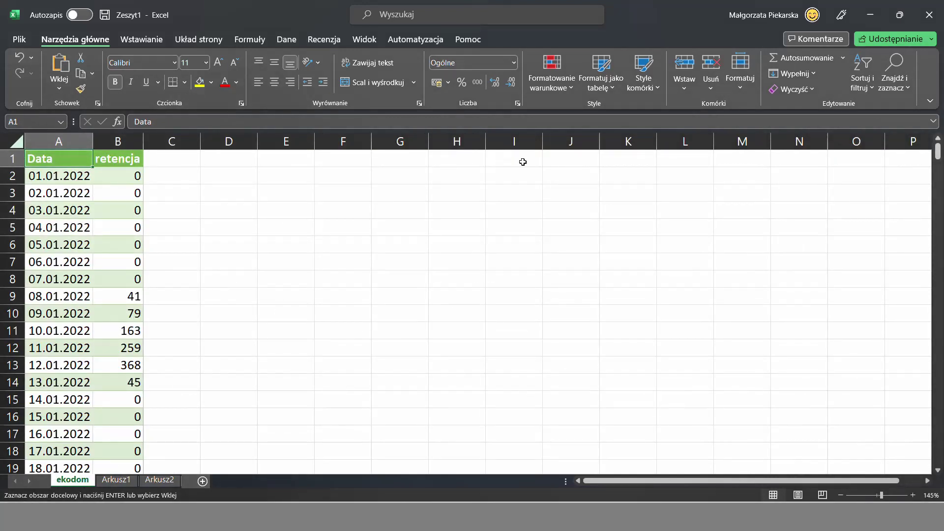
pyautogui.click(568, 161)
pyautogui.hotkey('ctrl', 'v')
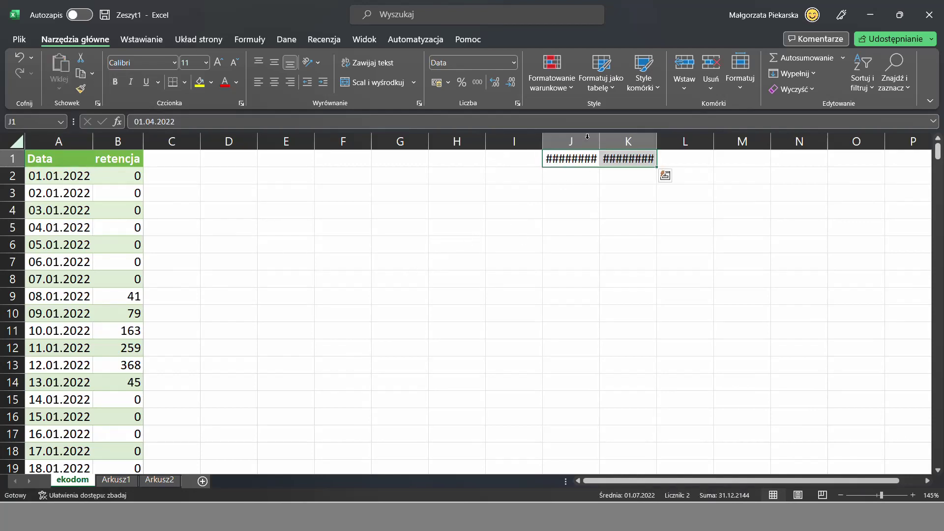
pyautogui.moveTo(587, 136); pyautogui.dragTo(639, 137)
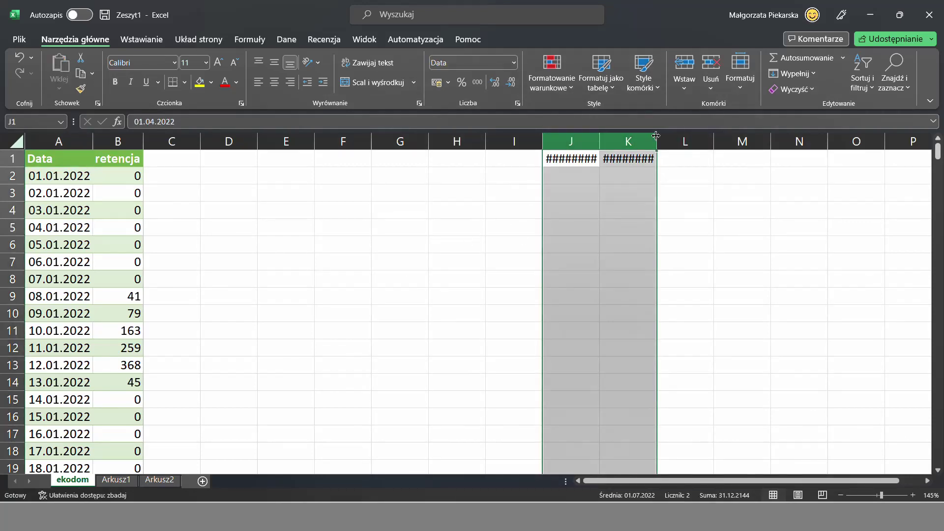
pyautogui.doubleClick(657, 141)
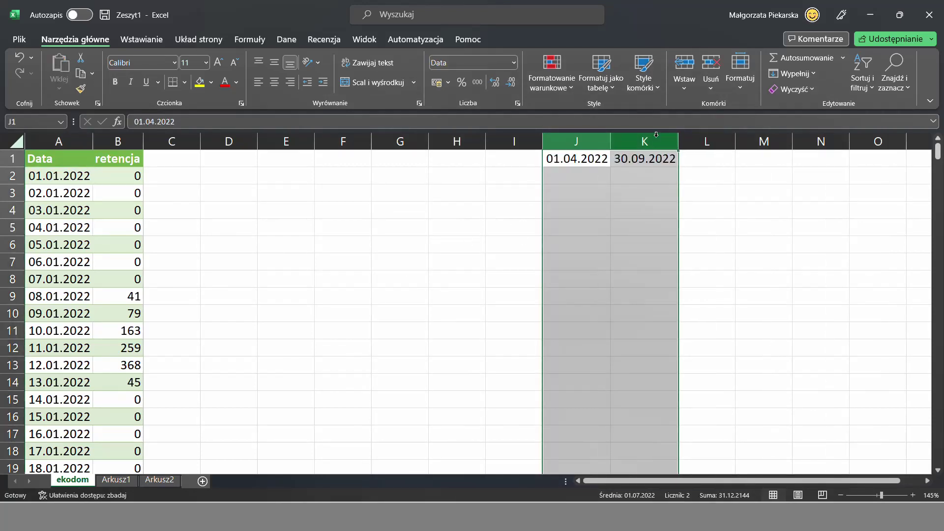
# Step: Move the water-usage note picture from Arkusz1 to the ekodom sheet, placing it at cell J4
pyautogui.click(123, 480)
pyautogui.click(608, 194)
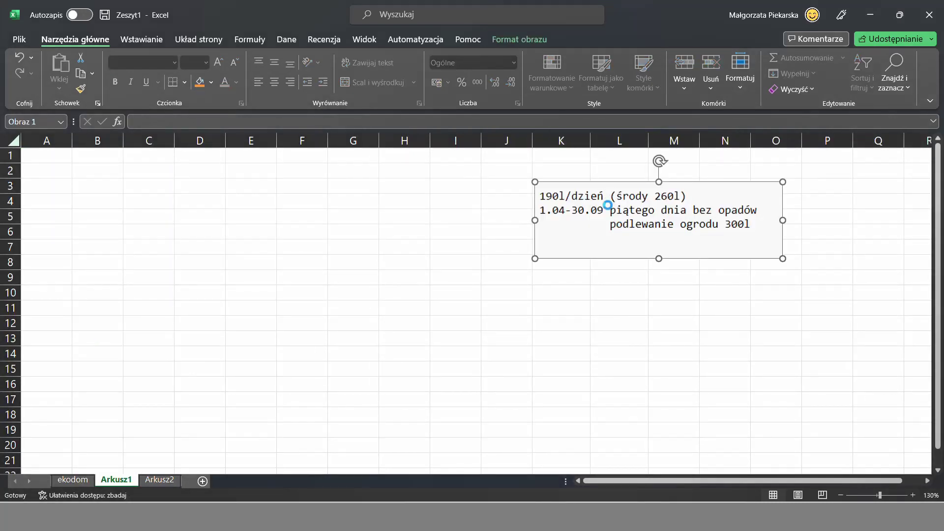
pyautogui.hotkey('ctrl', 'x')
pyautogui.click(73, 479)
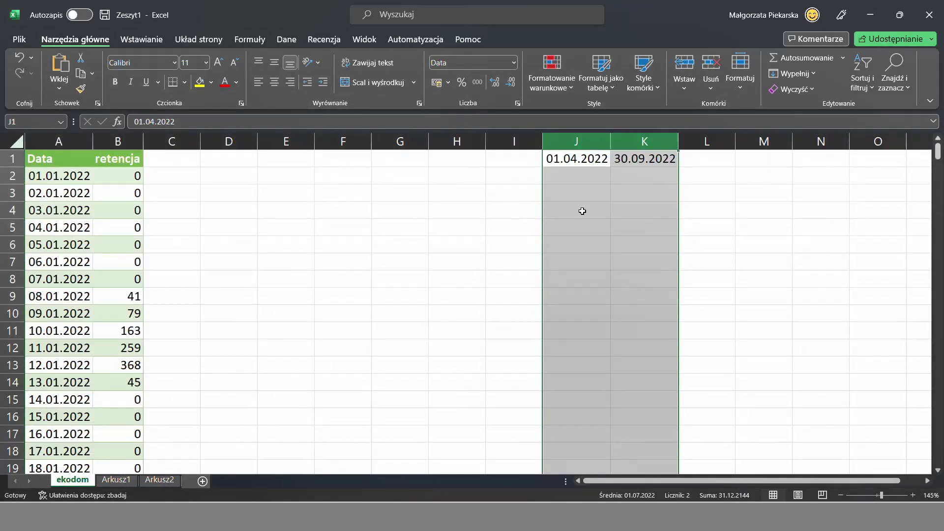
pyautogui.click(578, 210)
pyautogui.hotkey('ctrl', 'v')
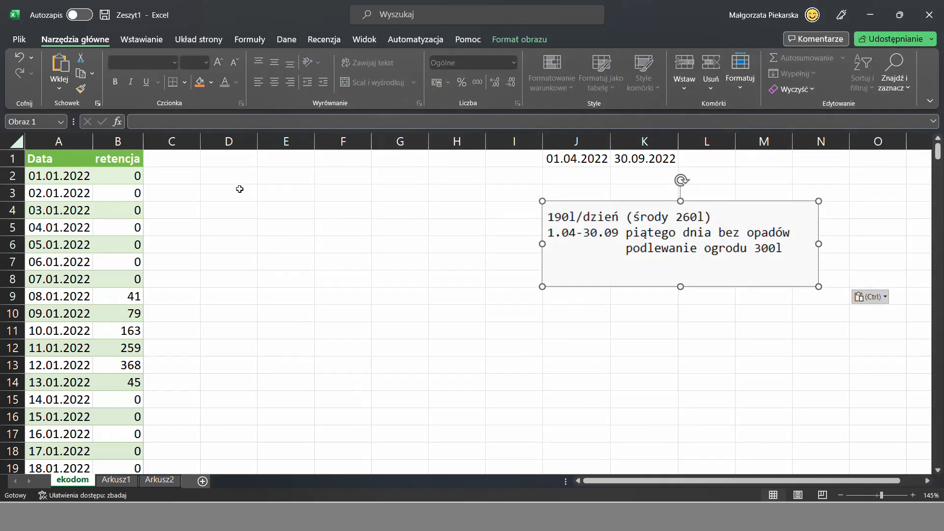
# Step: Add the header "jak długo nie pada" in C1 and enter the starting value 1 in C2
pyautogui.click(181, 161)
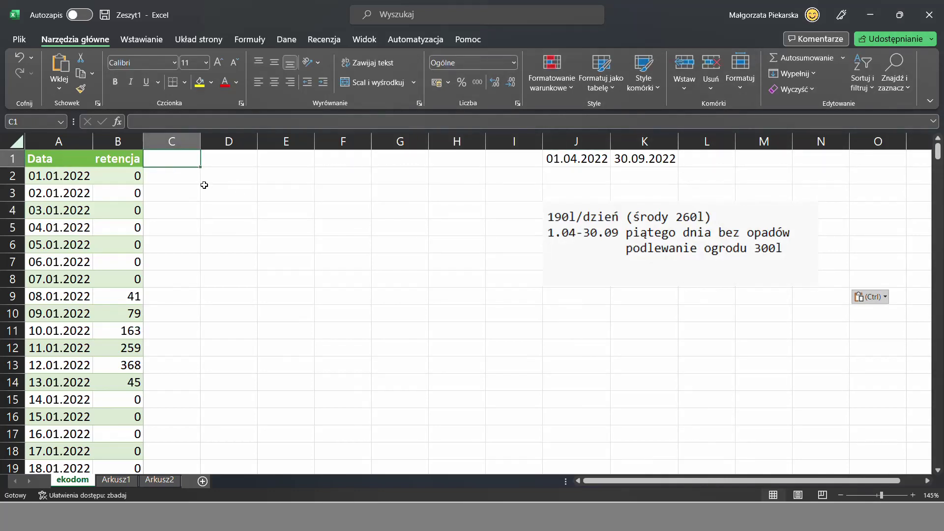
pyautogui.write('jak długo')
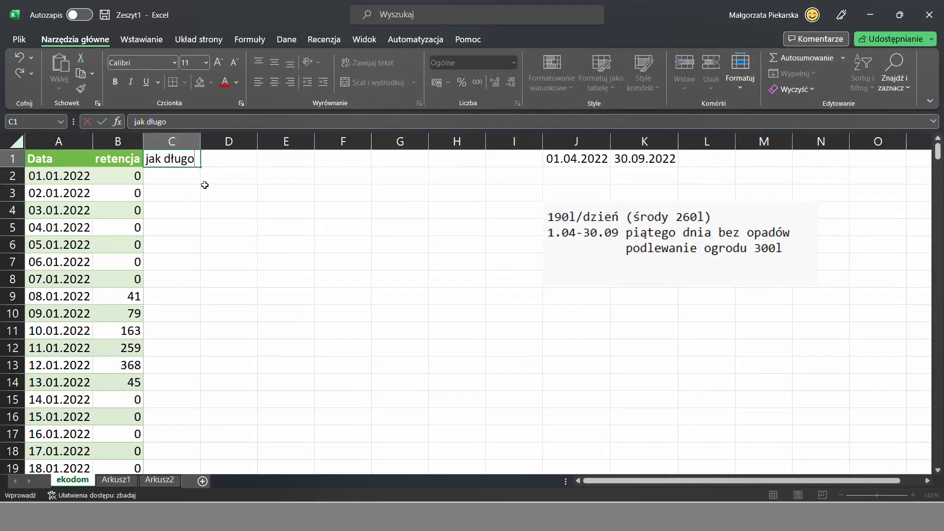
pyautogui.write(' nie pada')
pyautogui.press('Return')
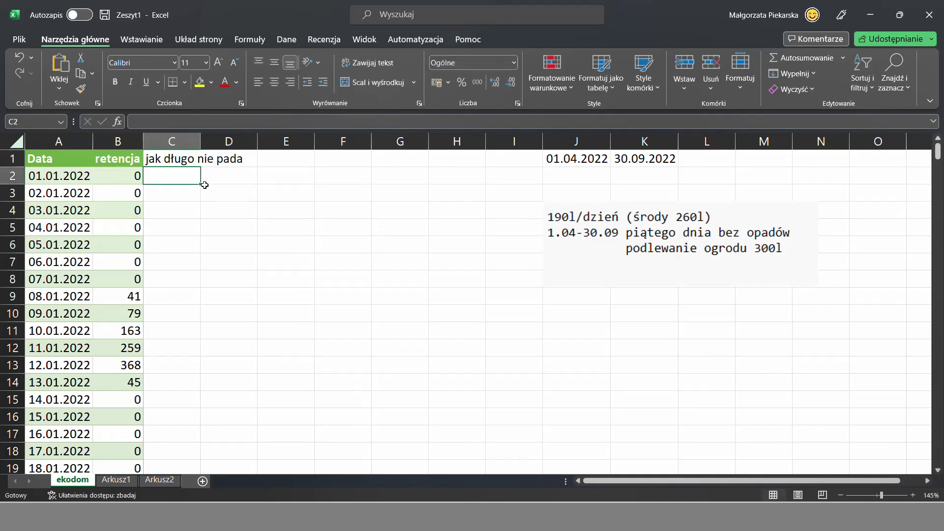
pyautogui.write('1')
pyautogui.press('Return')
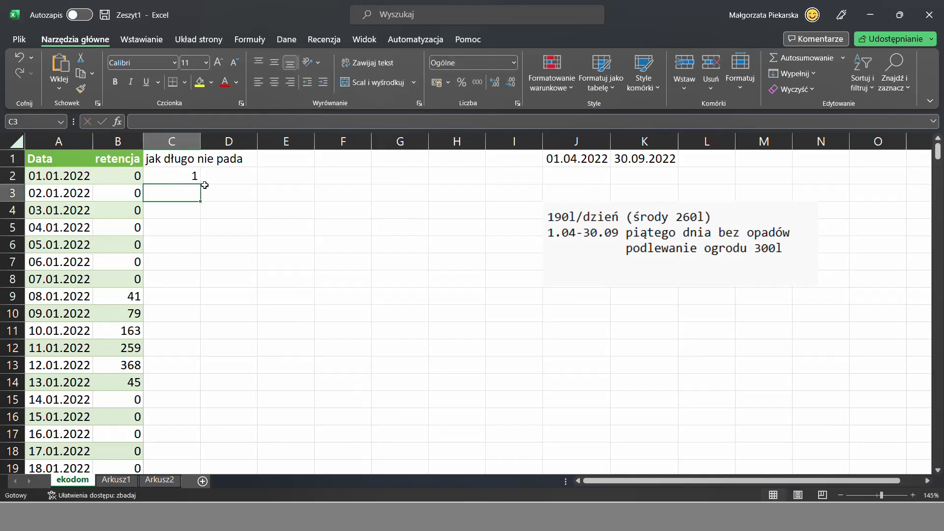
# Step: Enter the formula =JEŻELI(B3=0;C2+1;0) in C3 and fill it down column C to the end of the data
pyautogui.write('=')
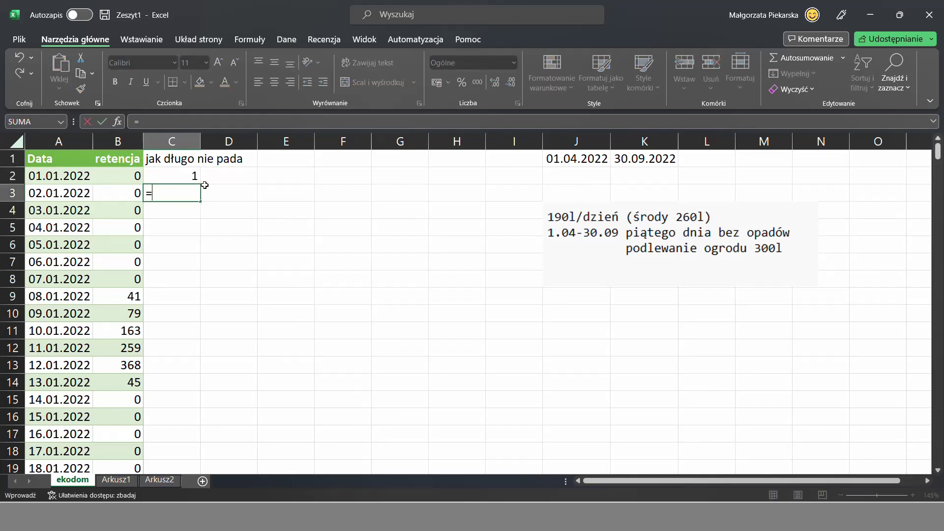
pyautogui.press('Escape')
pyautogui.scroll(1, 231, 239)
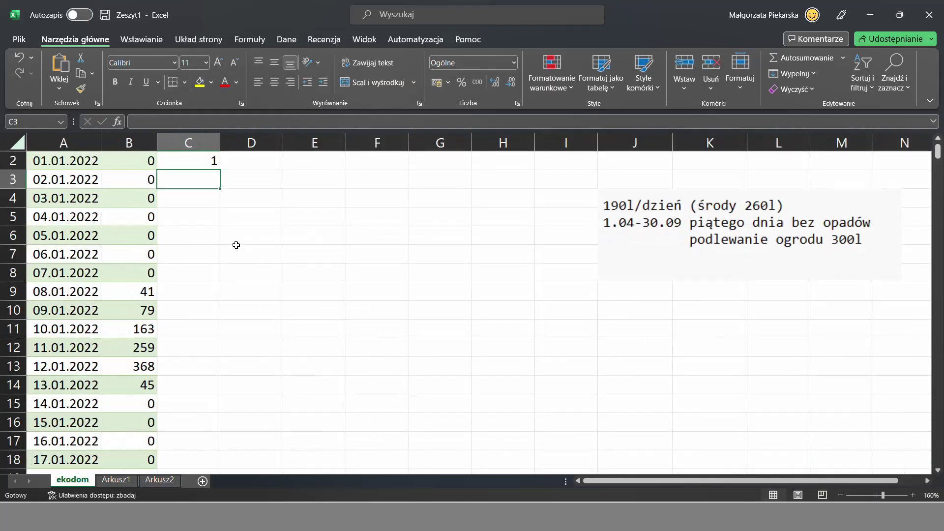
pyautogui.scroll(1, 236, 245)
pyautogui.scroll(1, 238, 241)
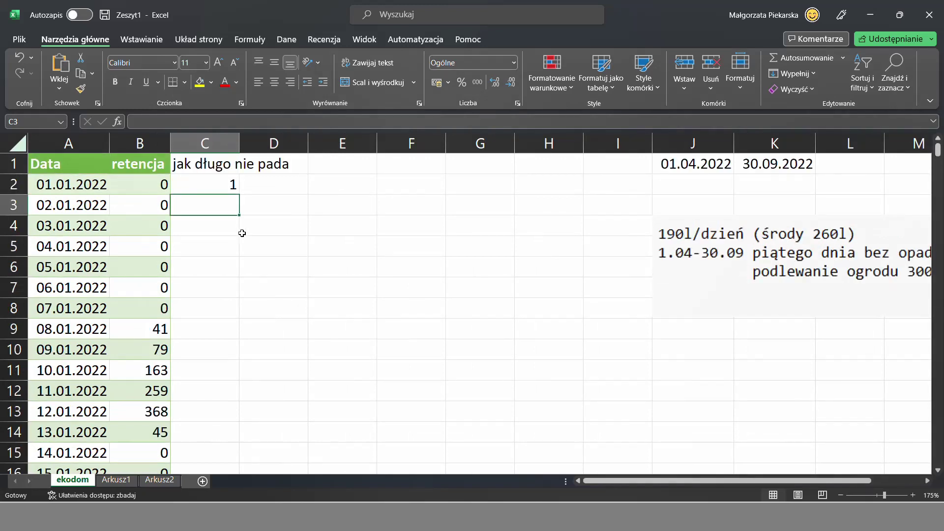
pyautogui.write('=j')
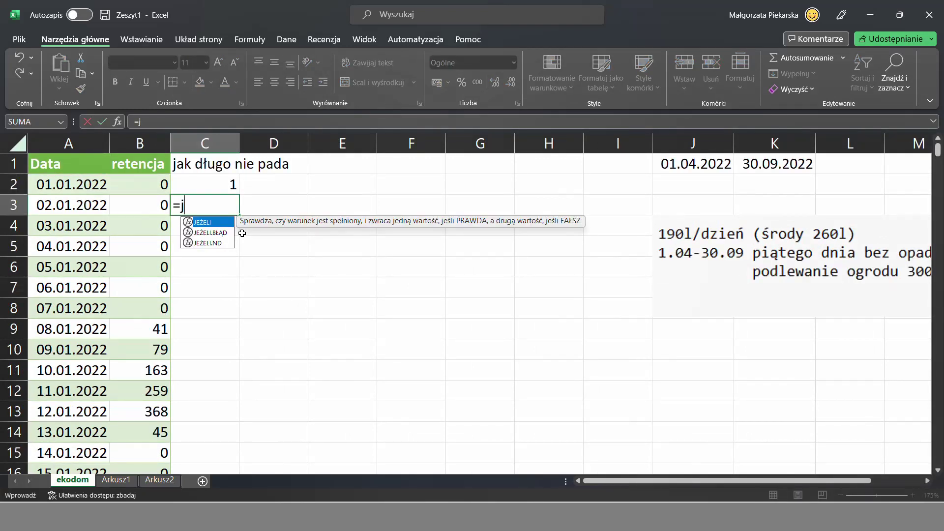
pyautogui.write('e')
pyautogui.press('Tab')
pyautogui.click(155, 204)
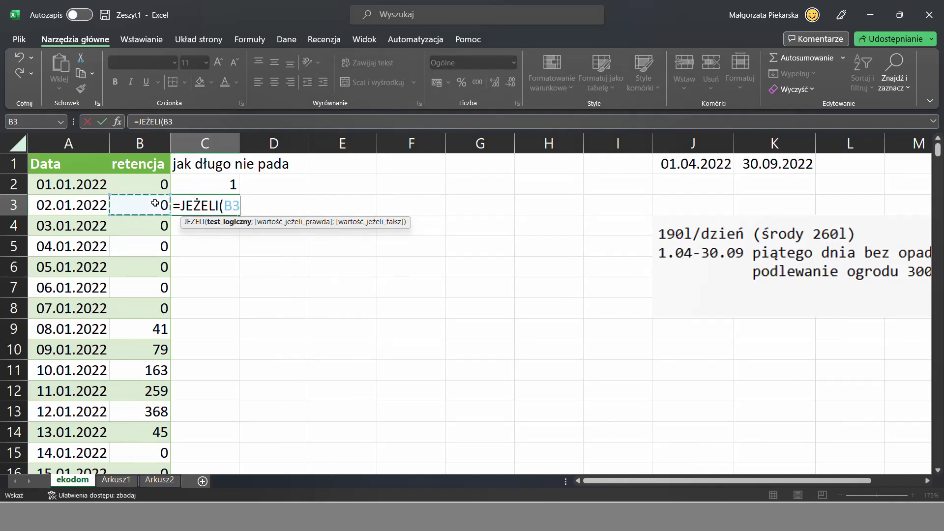
pyautogui.write('=0')
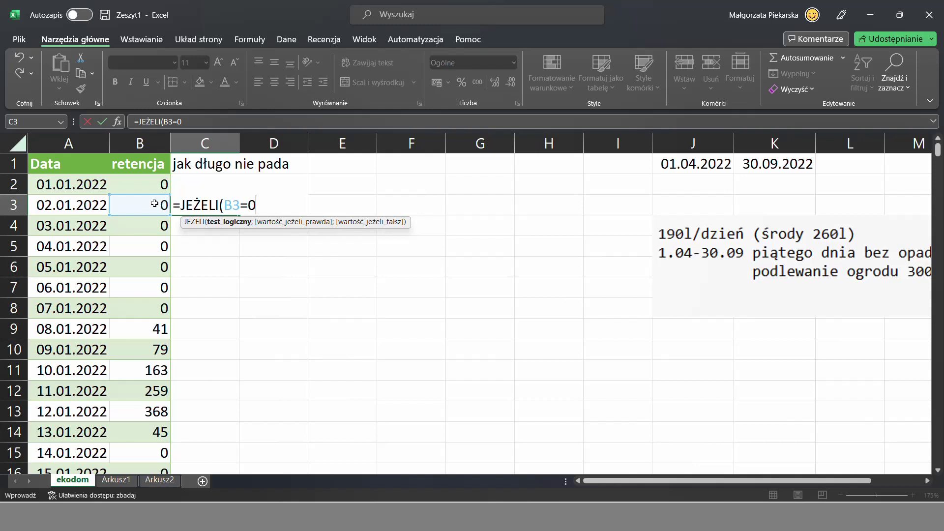
pyautogui.write(';')
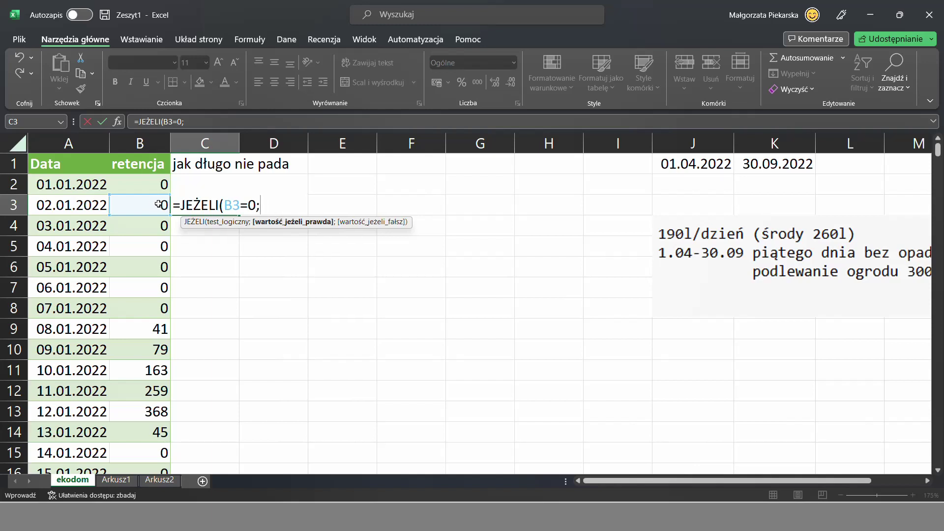
pyautogui.write('C2+1;')
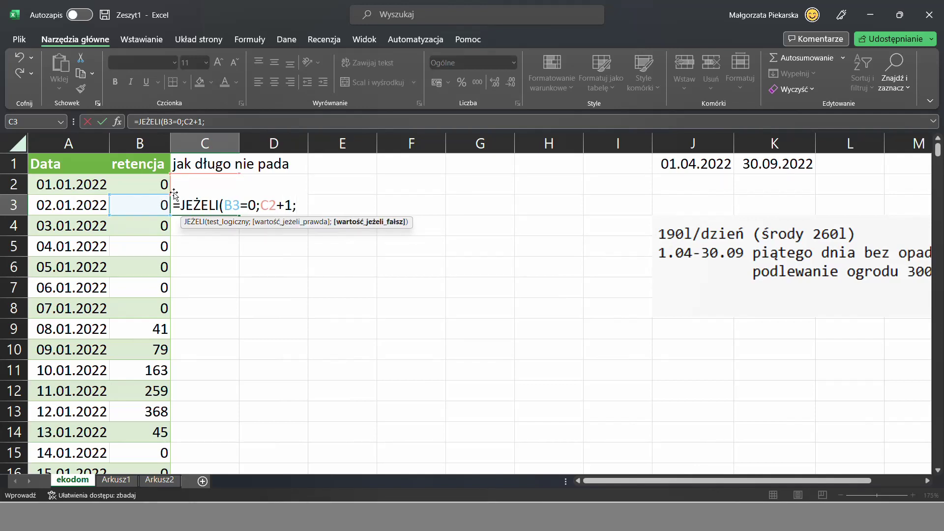
pyautogui.write('0)')
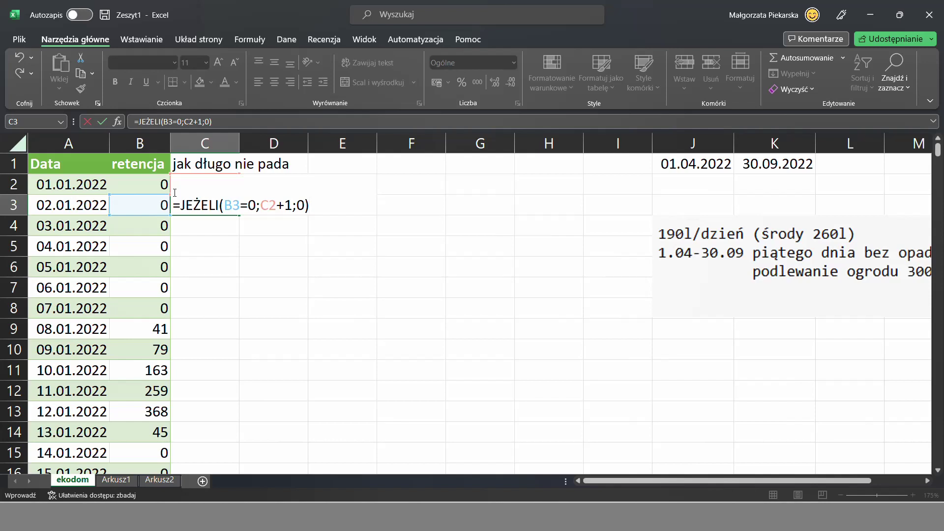
pyautogui.press('Return')
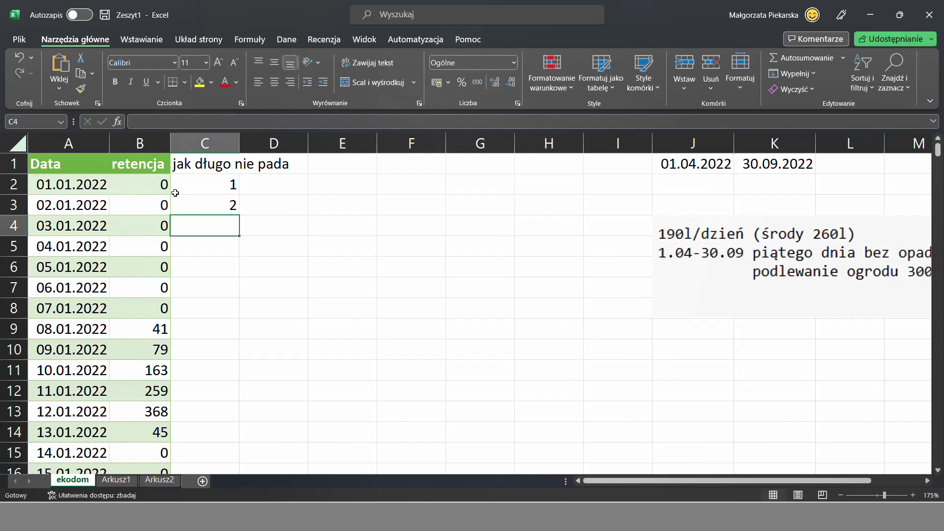
pyautogui.click(228, 206)
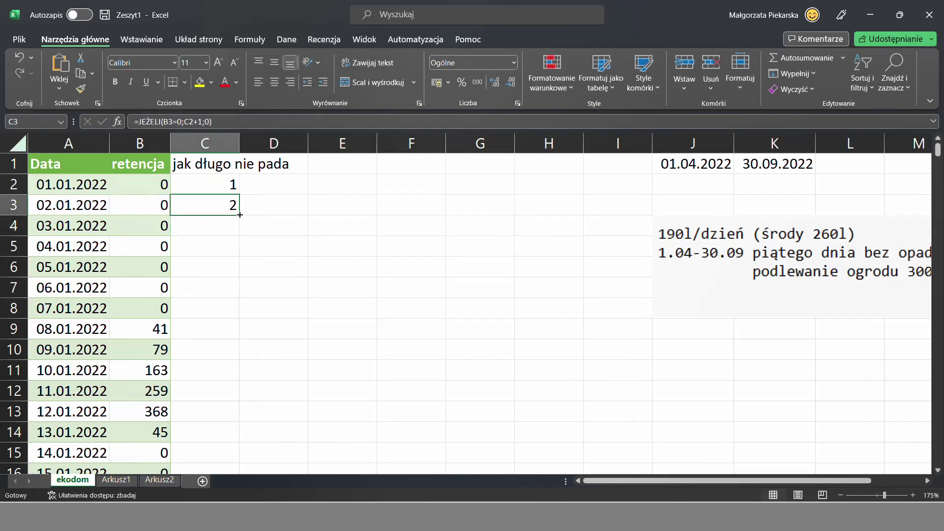
pyautogui.doubleClick(240, 215)
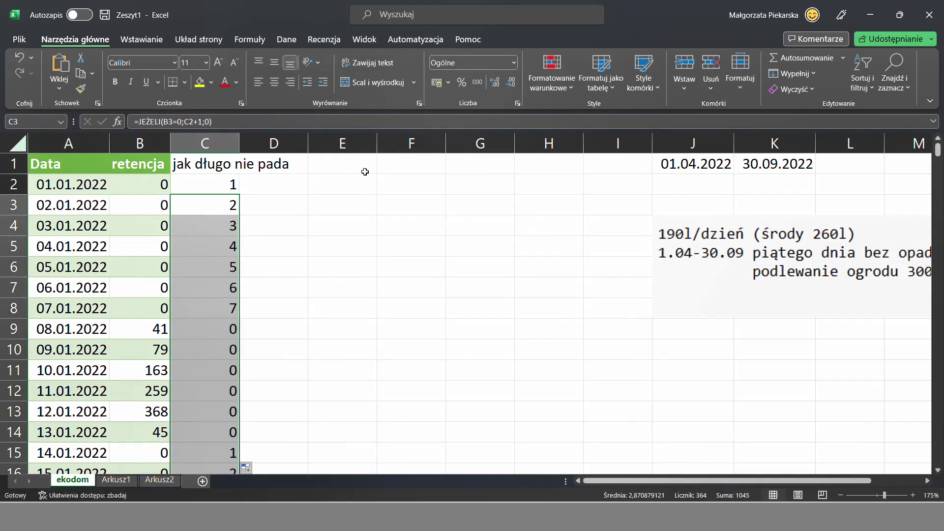
# Step: Link J10 to the header in C1 and calculate the maximum of column C in J11 with =MAX(C:C)
pyautogui.click(709, 346)
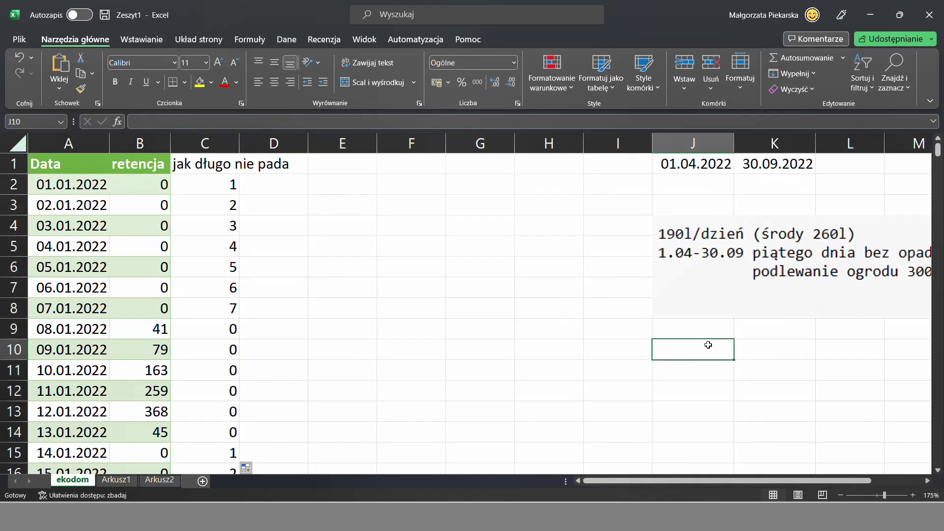
pyautogui.write('=')
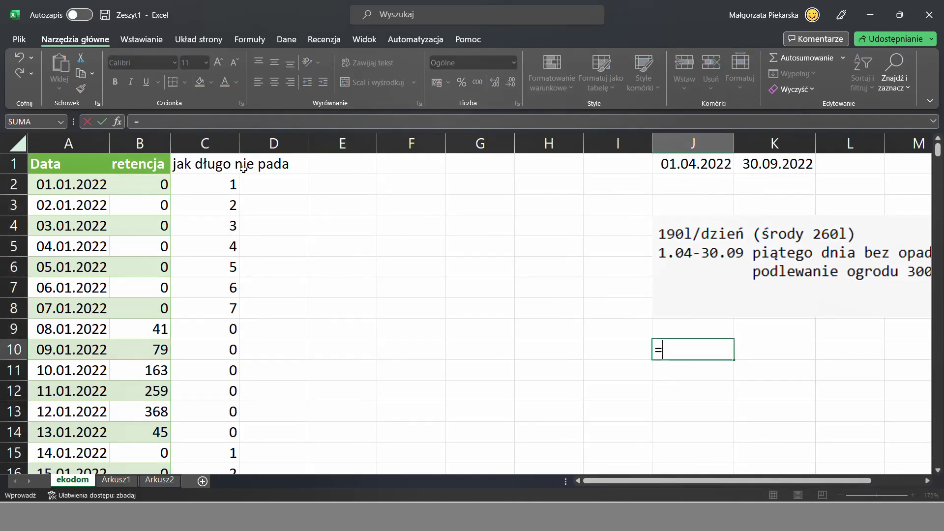
pyautogui.click(207, 160)
pyautogui.press('Return')
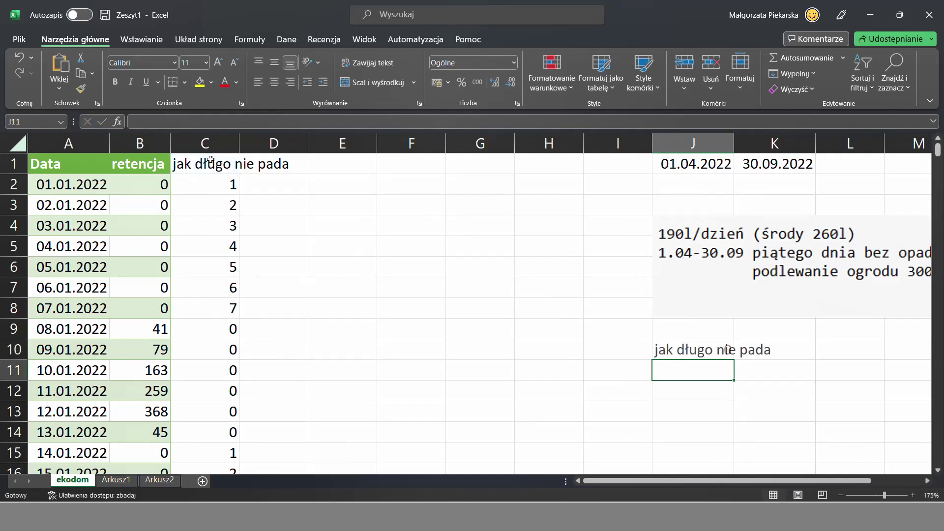
pyautogui.write('=max(')
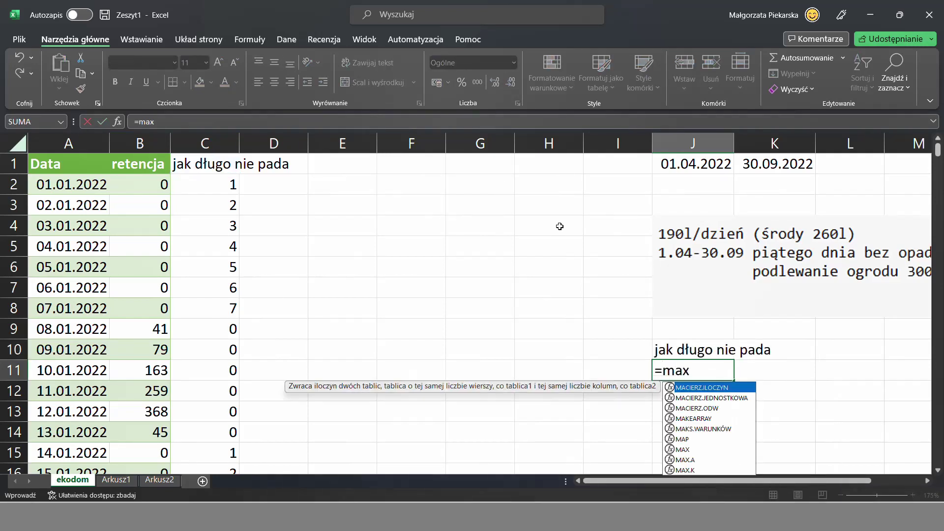
pyautogui.click(202, 140)
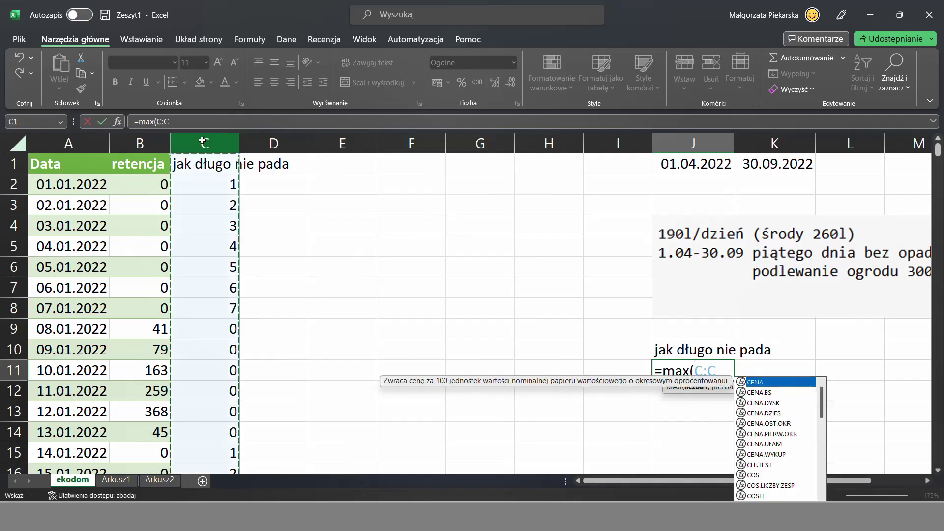
pyautogui.press('Return')
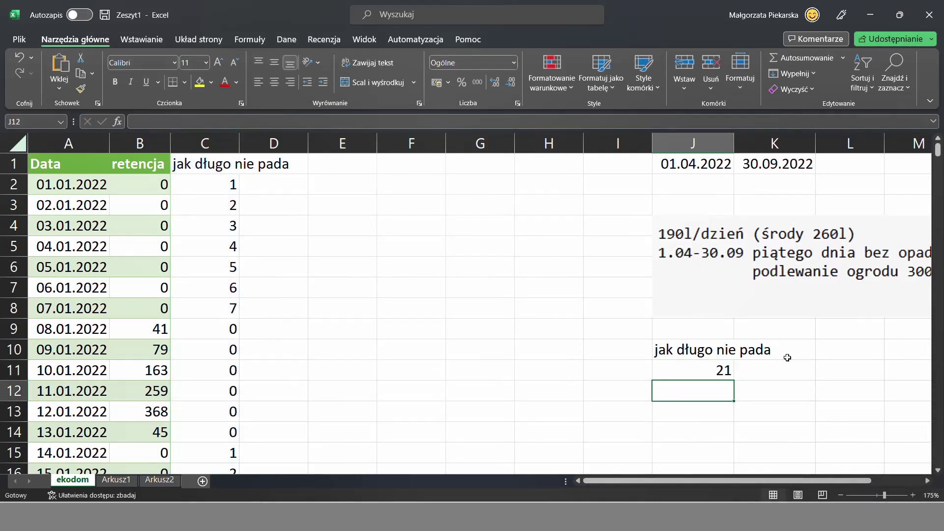
# Step: Add the header "dzień" in D1, enter =A2 in D2 and fill it down column D to repeat the dates
pyautogui.click(708, 367)
pyautogui.click(710, 384)
pyautogui.click(217, 145)
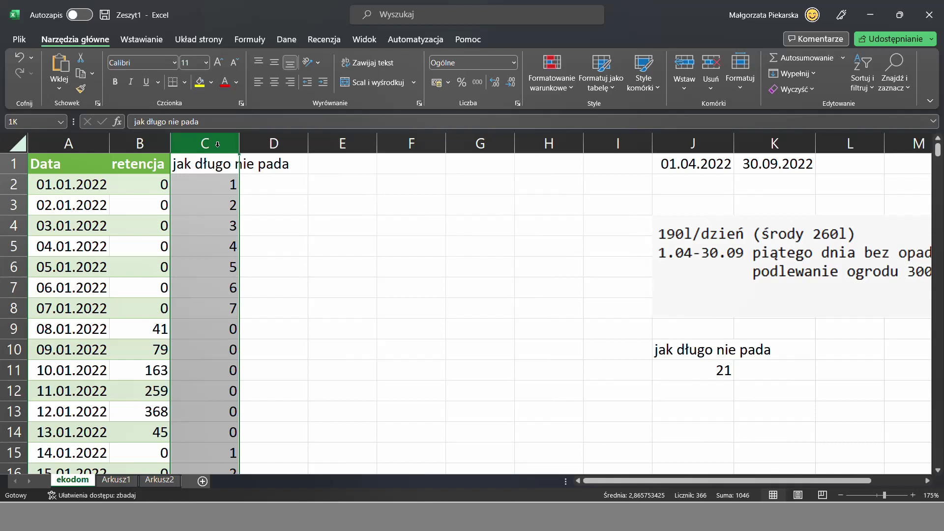
pyautogui.moveTo(217, 145); pyautogui.dragTo(278, 149)
pyautogui.click(279, 163)
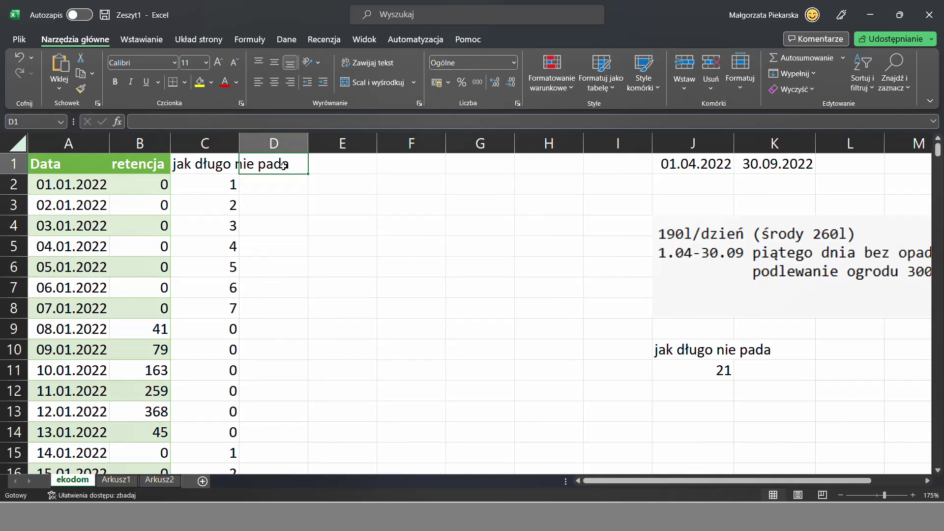
pyautogui.write('dzień')
pyautogui.press('Return')
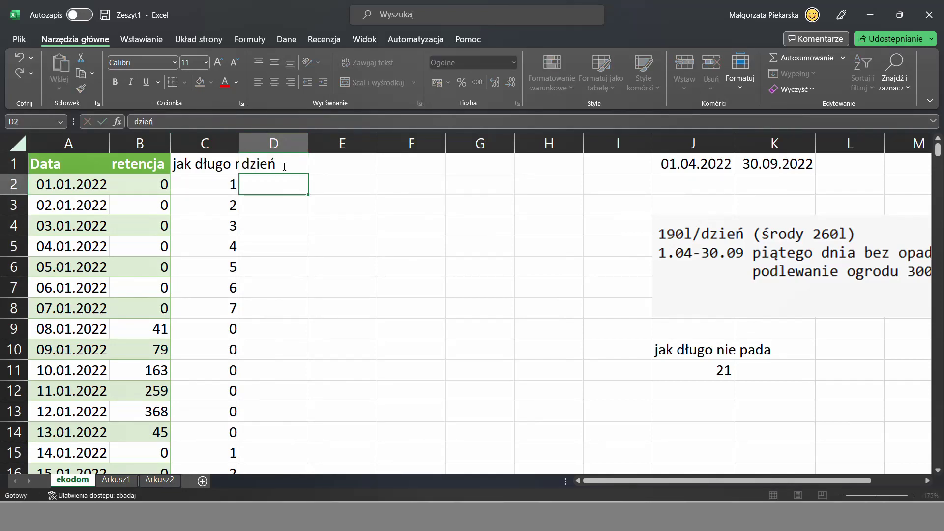
pyautogui.write('=')
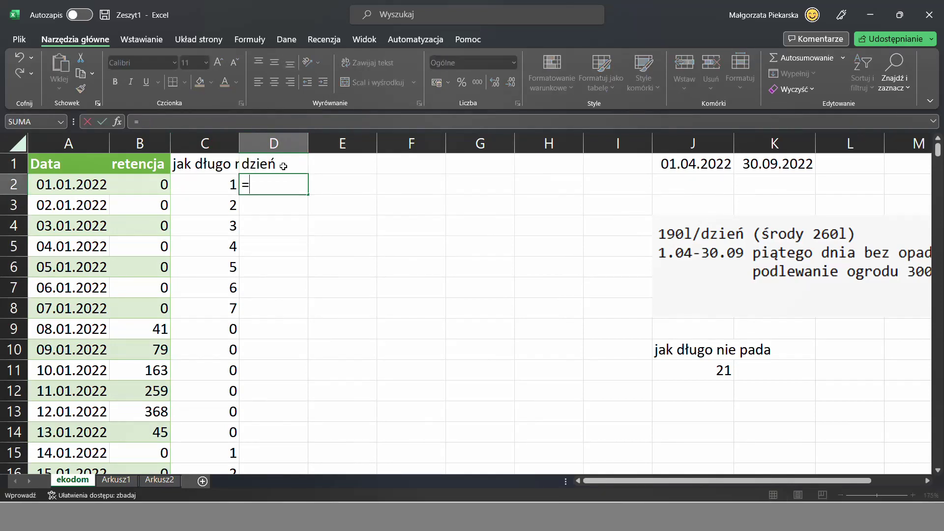
pyautogui.click(94, 184)
pyautogui.press('Return')
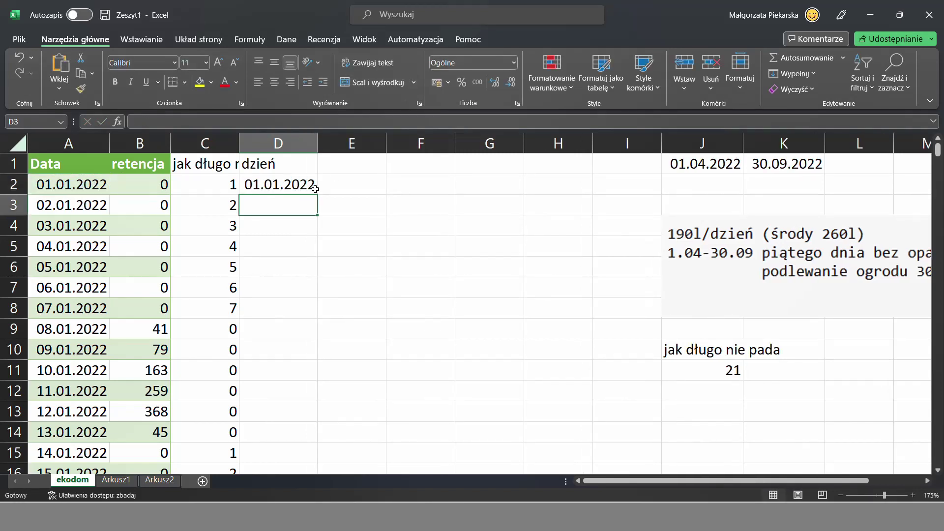
pyautogui.click(292, 188)
pyautogui.doubleClick(315, 195)
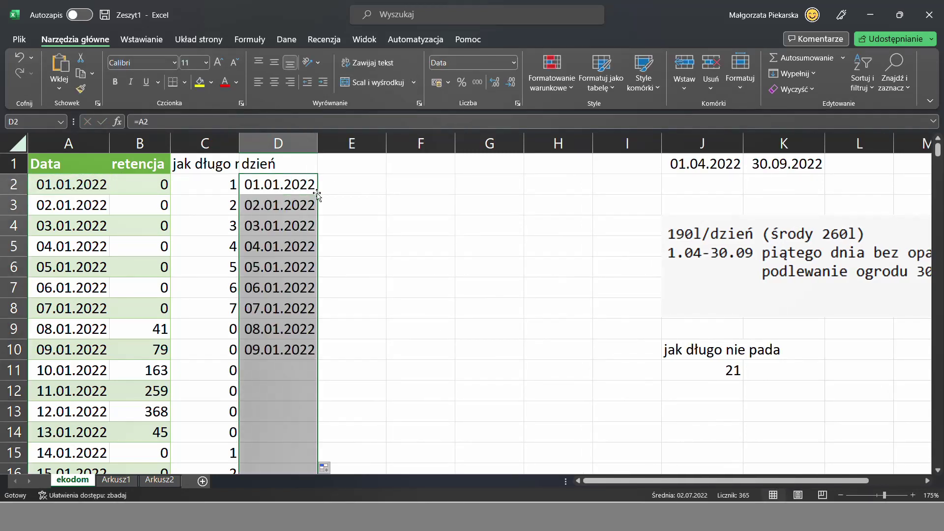
# Step: Look up the date of the longest dry spell in J12 with =WYSZUKAJ.PIONOWO(J11;C:D;2;FAŁSZ)
pyautogui.click(733, 384)
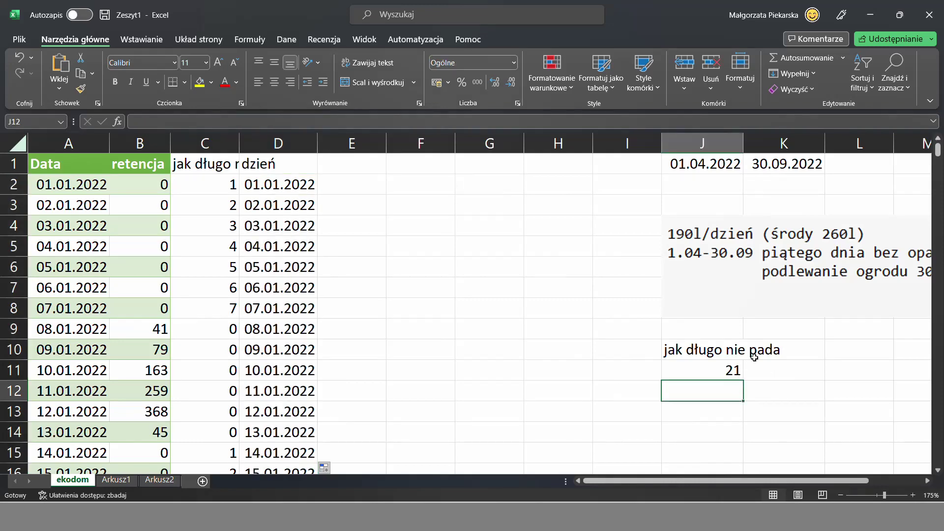
pyautogui.write('=w')
pyautogui.press('BackSpace')
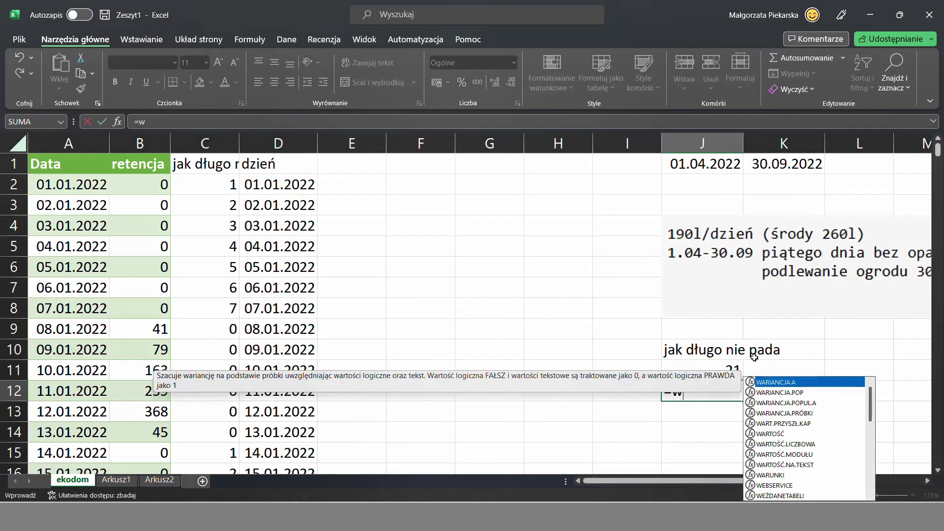
pyautogui.write('ysz')
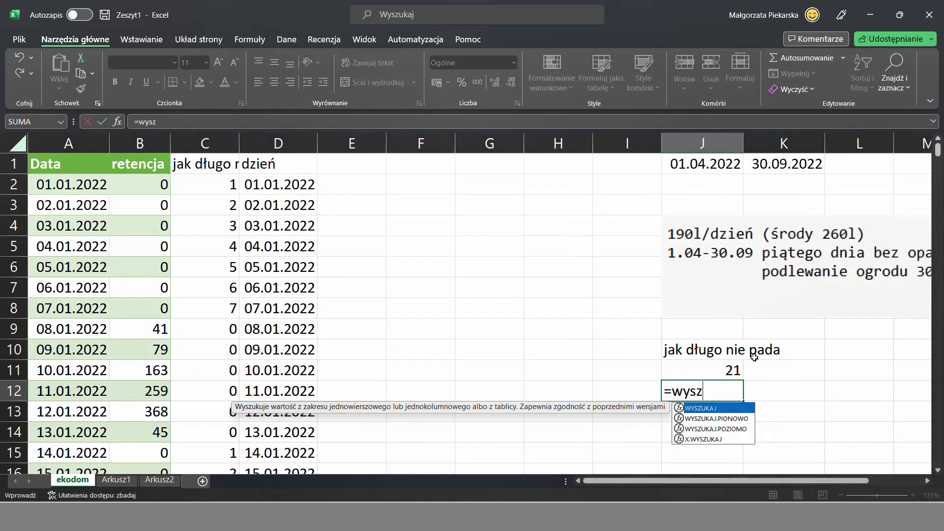
pyautogui.doubleClick(732, 419)
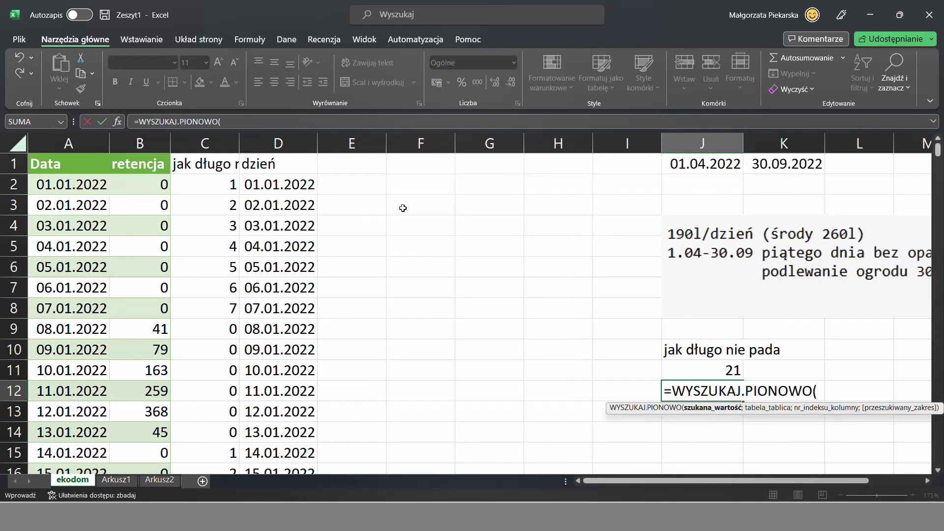
pyautogui.click(729, 371)
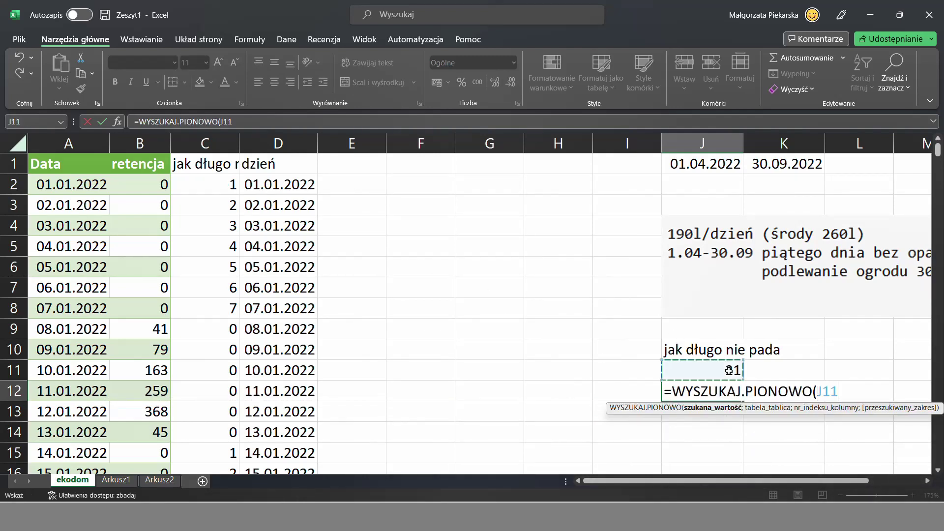
pyautogui.write(';')
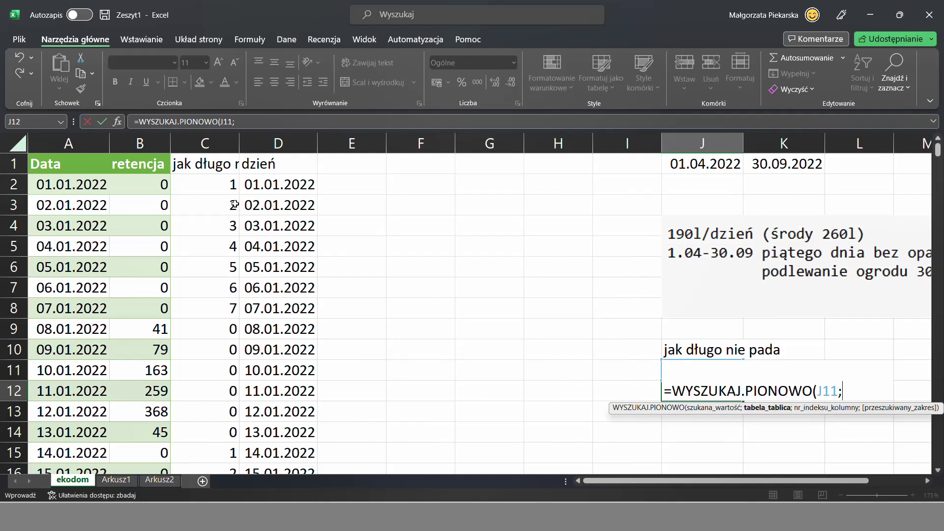
pyautogui.moveTo(207, 142); pyautogui.dragTo(298, 150)
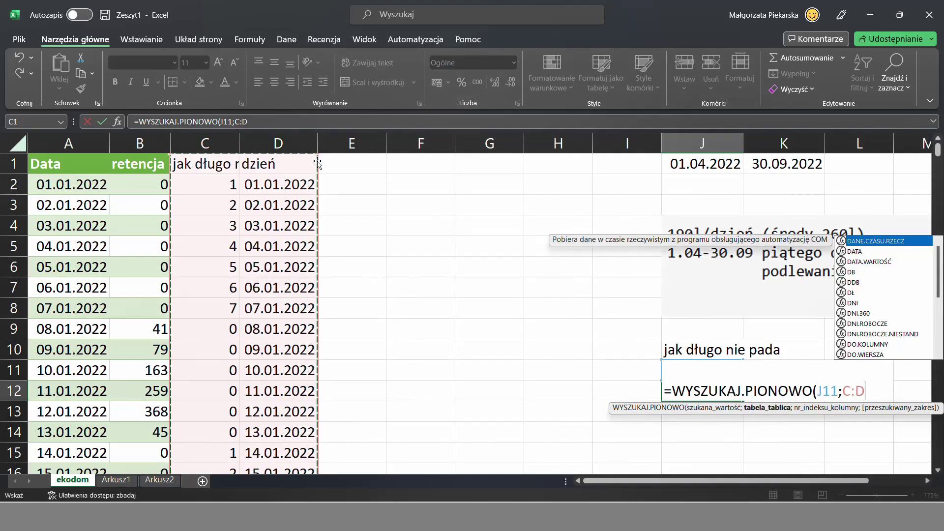
pyautogui.write(';')
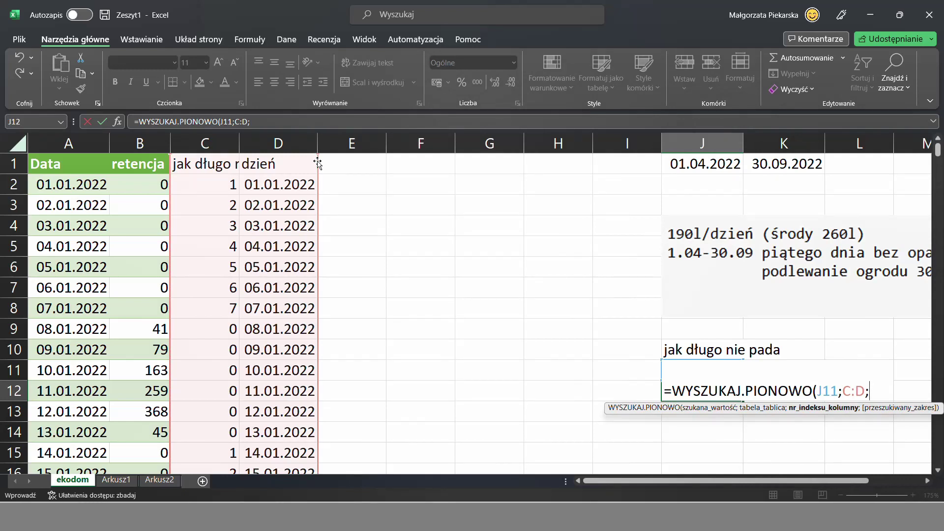
pyautogui.write('2;')
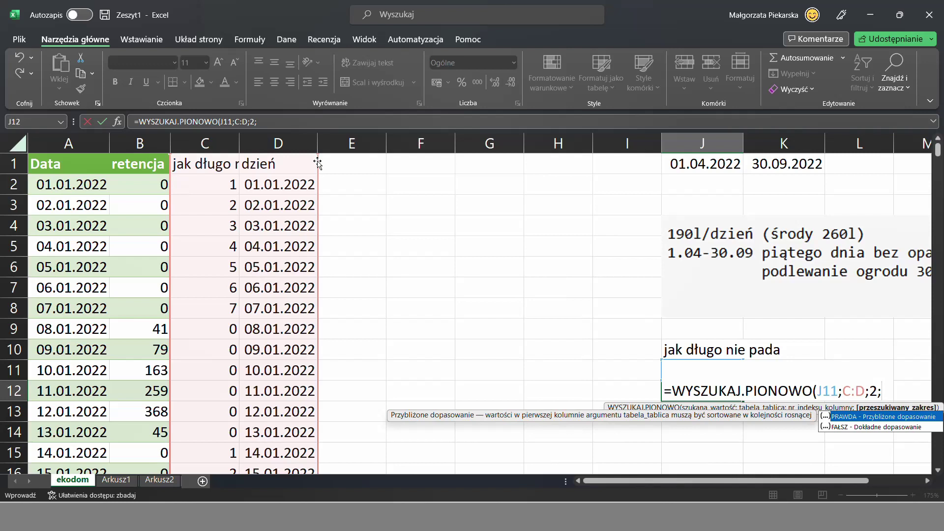
pyautogui.doubleClick(866, 428)
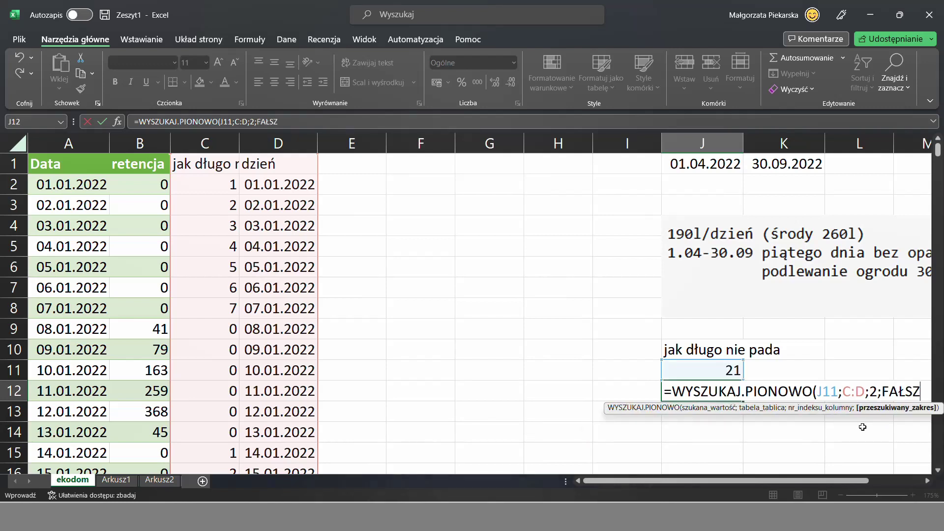
pyautogui.press('Return')
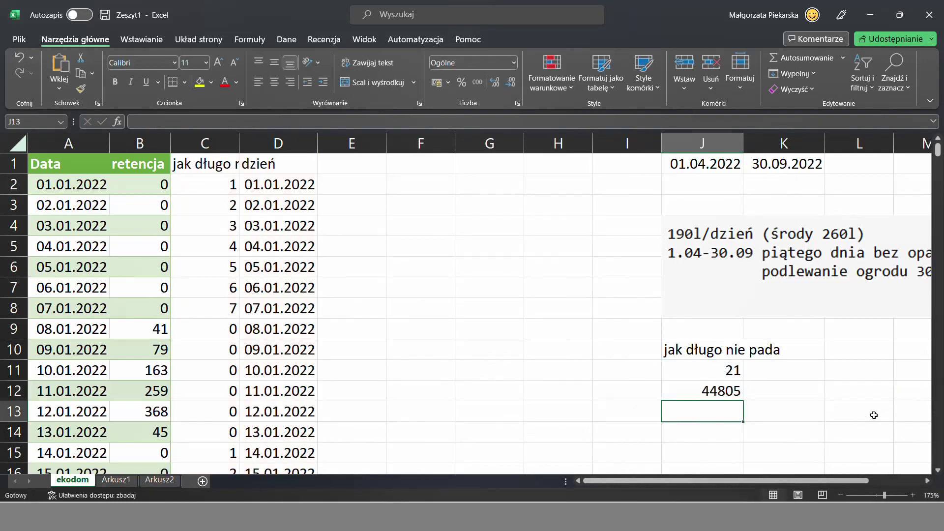
# Step: Format the looked-up date of the longest dry spell in J12 as a short date (Data krótka)
pyautogui.press('Up')
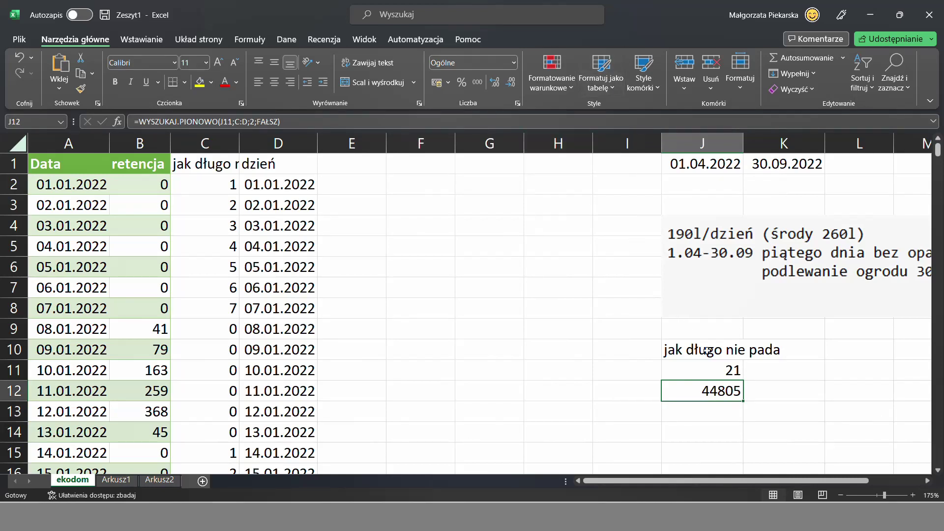
pyautogui.click(513, 62)
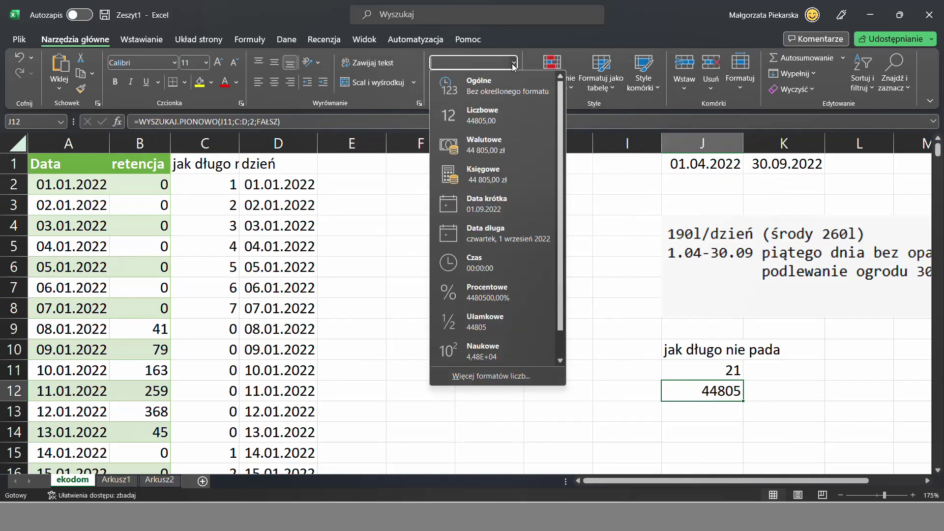
pyautogui.click(497, 209)
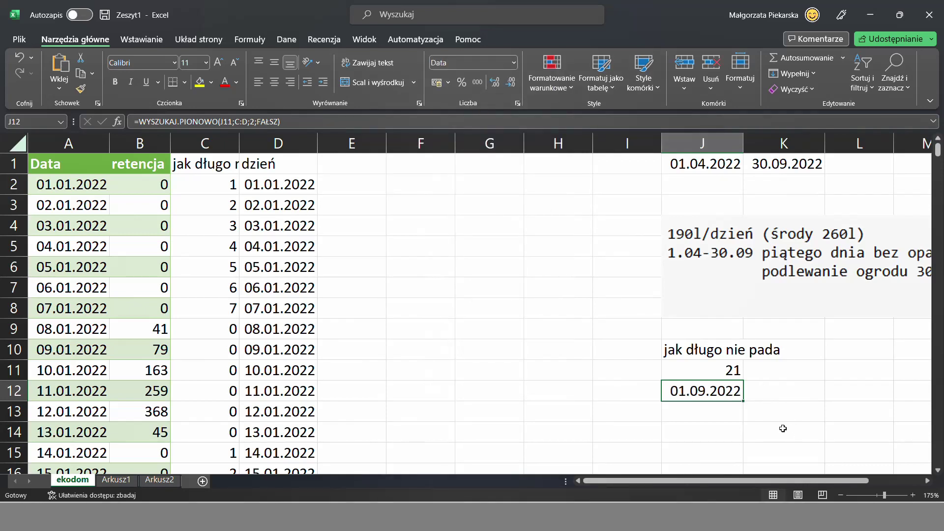
# Step: Calculate the first day of the longest dry spell in K12 with =J12-J11+1
pyautogui.click(763, 392)
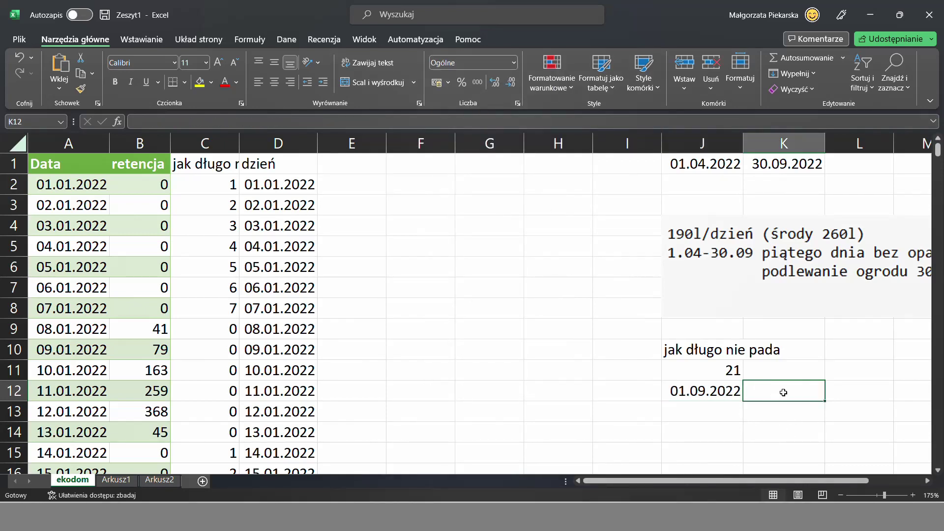
pyautogui.write('=')
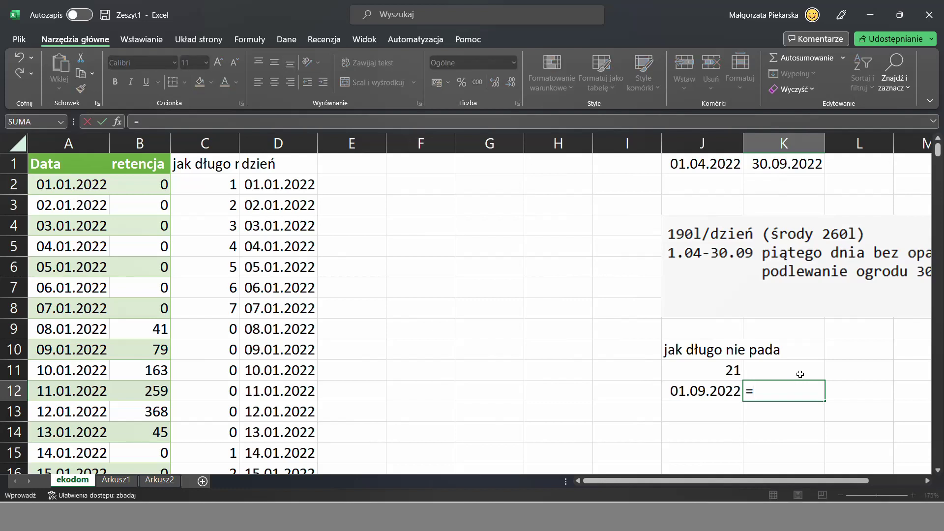
pyautogui.click(721, 391)
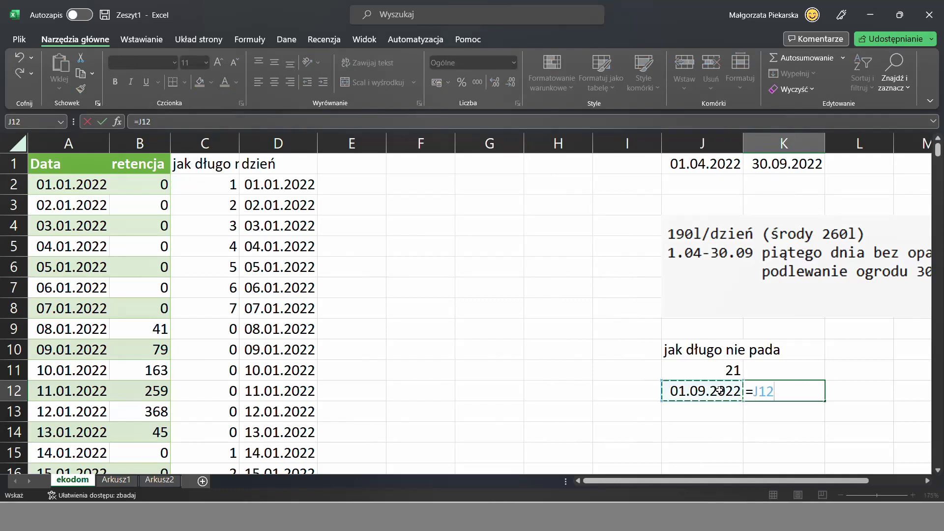
pyautogui.write('-')
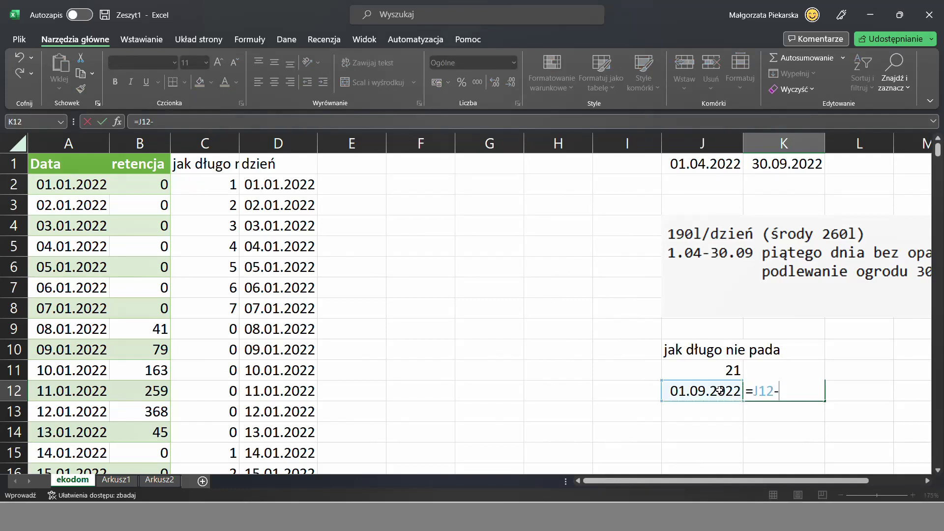
pyautogui.click(695, 367)
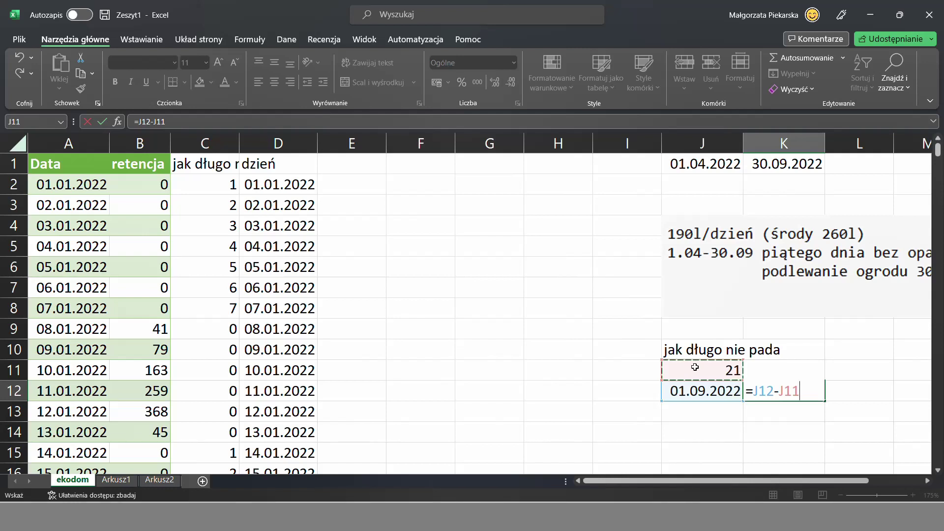
pyautogui.write('+1')
pyautogui.press('Return')
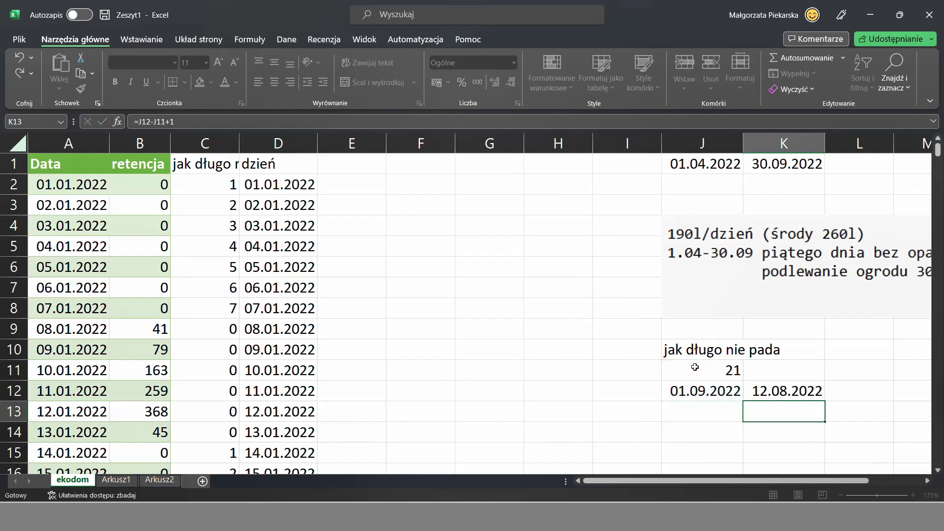
# Step: Check the calculated start and end dates against the rows of the longest dry spell in columns A to C
pyautogui.click(781, 390)
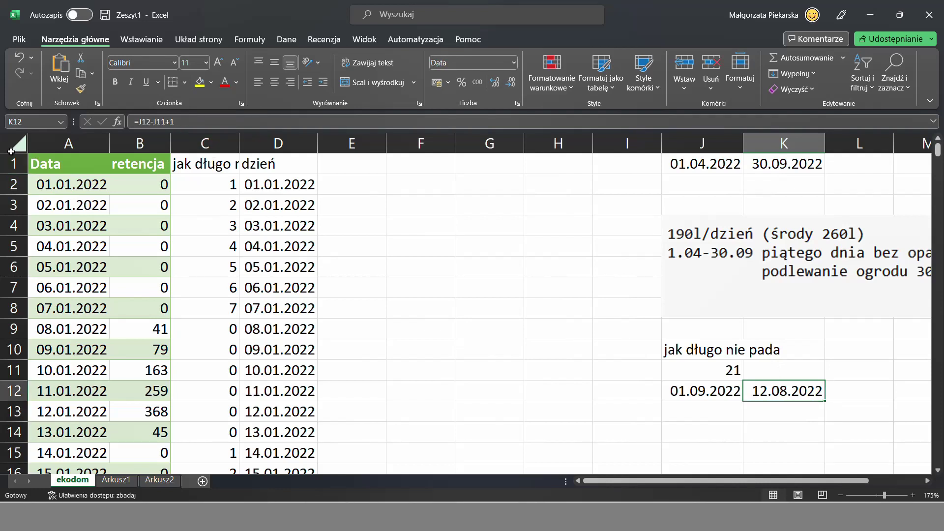
pyautogui.click(201, 141)
pyautogui.scroll(-20, 239, 247)
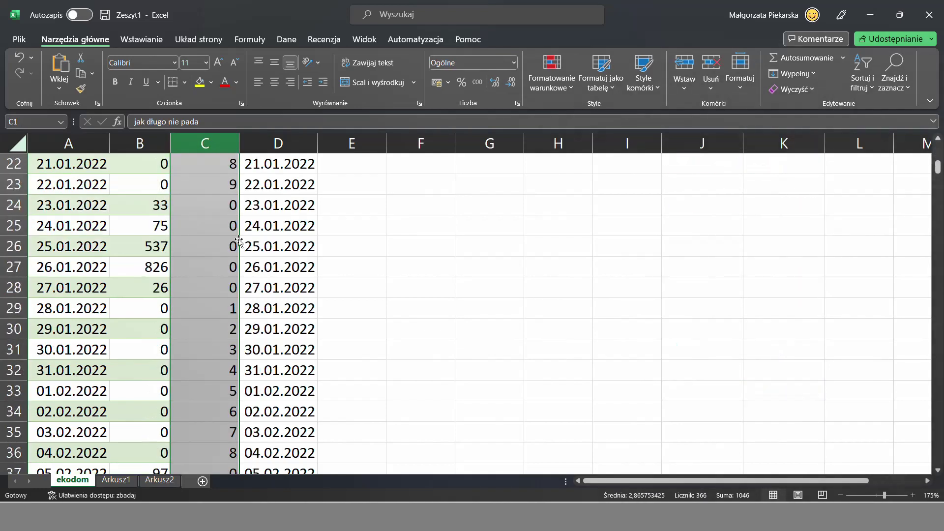
pyautogui.scroll(-16, 240, 247)
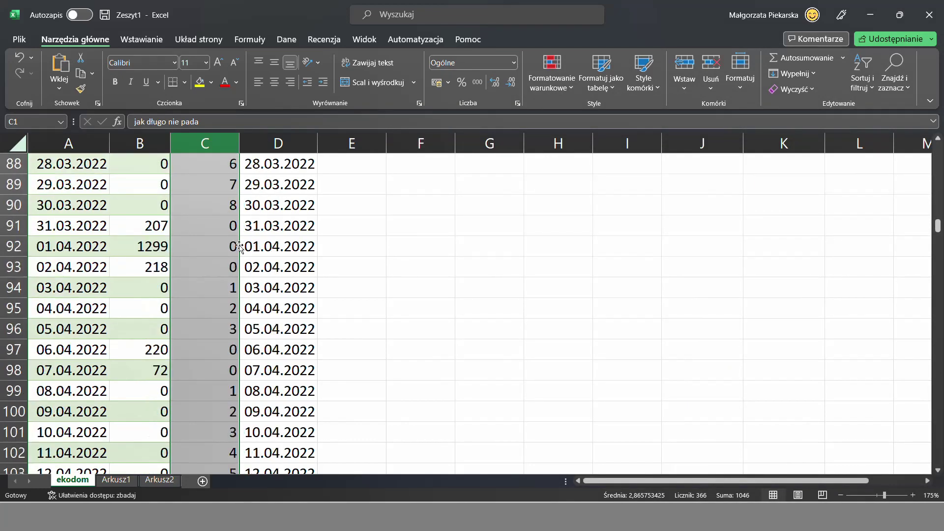
pyautogui.scroll(-14, 240, 247)
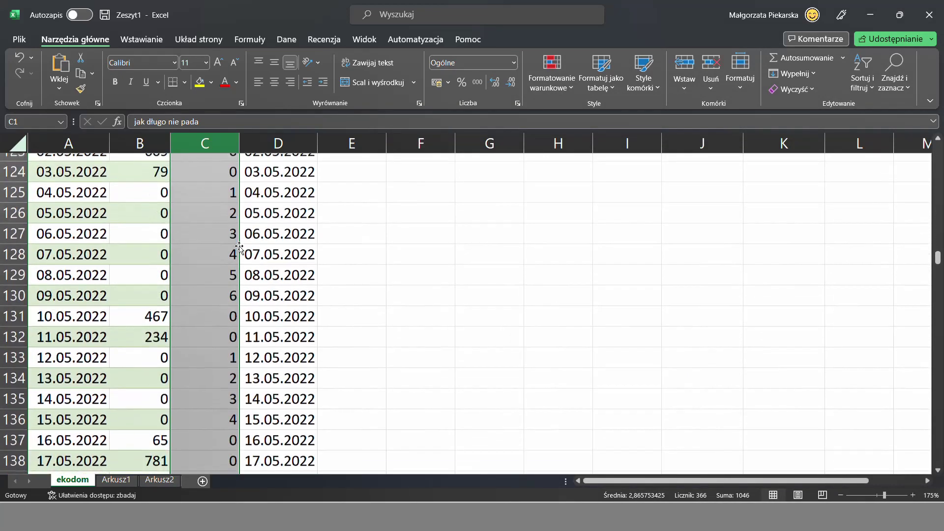
pyautogui.scroll(-17, 240, 247)
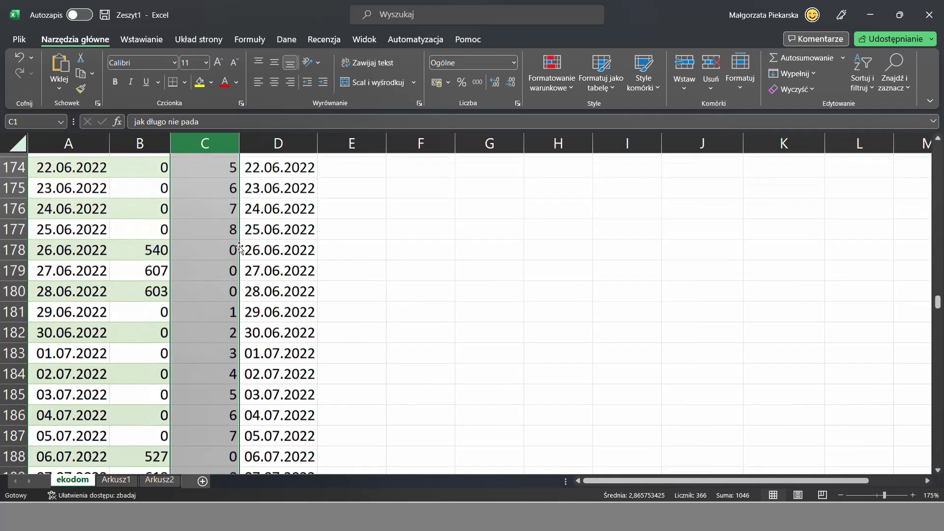
pyautogui.scroll(-9, 240, 247)
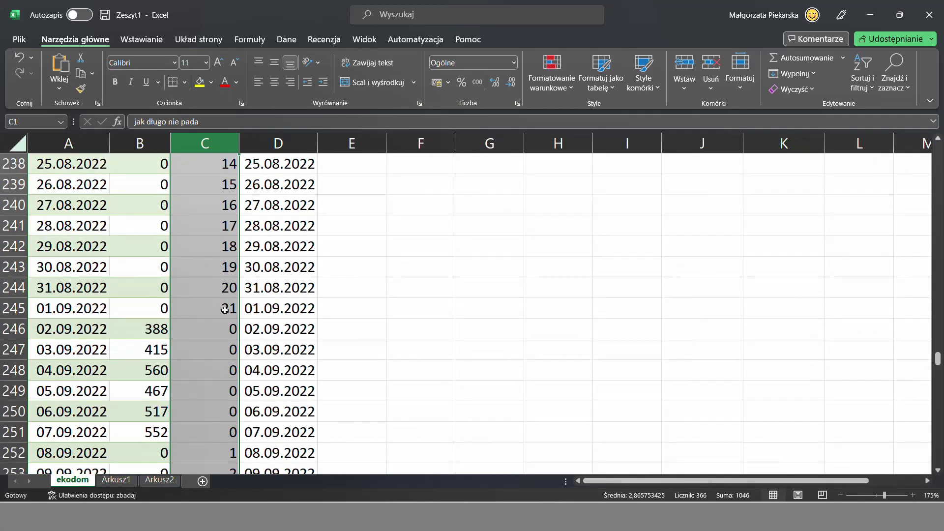
pyautogui.moveTo(222, 307); pyautogui.dragTo(70, 383)
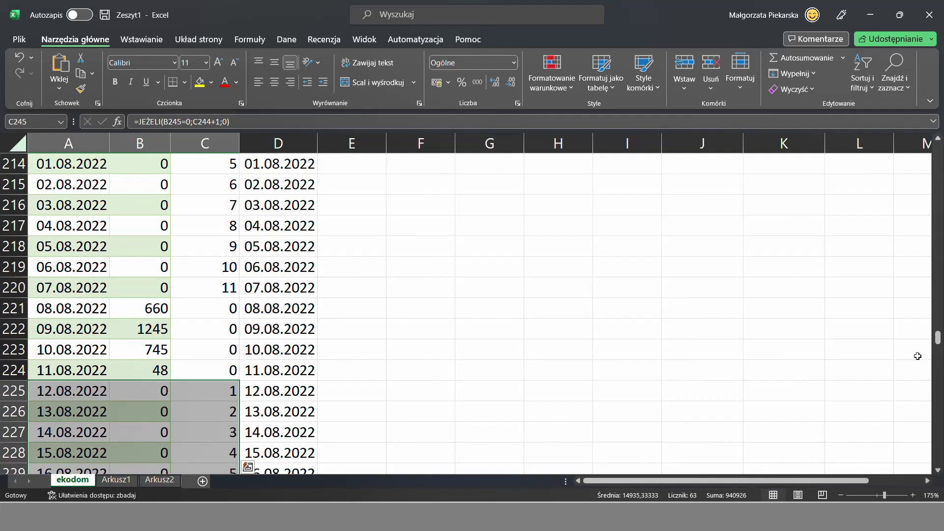
pyautogui.moveTo(938, 344); pyautogui.dragTo(938, 153)
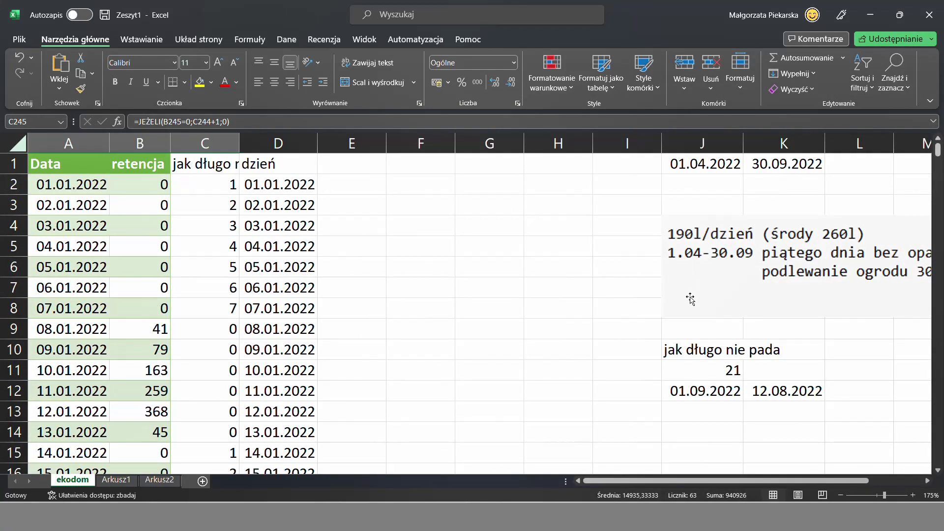
# Step: Label the results block with "zad 1" in J9
pyautogui.click(683, 330)
pyautogui.write('z')
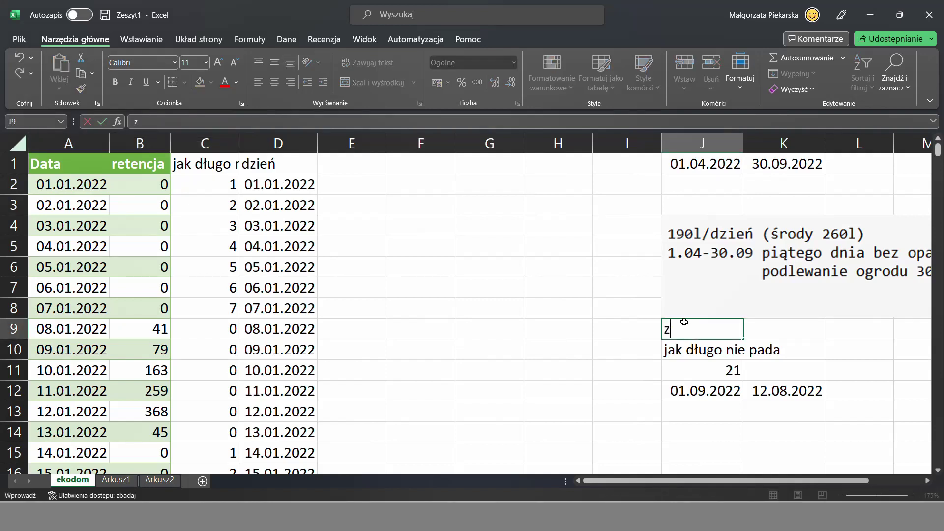
pyautogui.write('ad 1')
pyautogui.press('BackSpace')
pyautogui.press('Return')
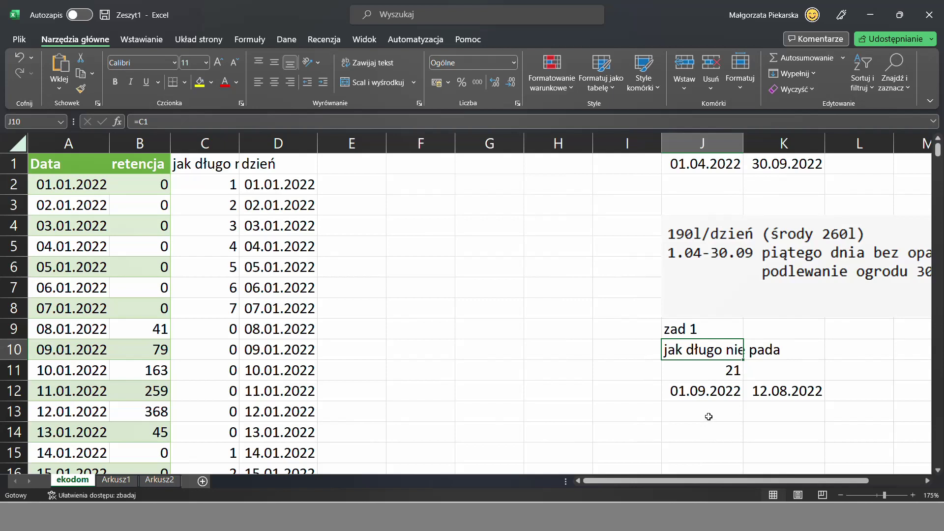
# Step: Add the header "czy okres podlewania" in E1
pyautogui.click(346, 162)
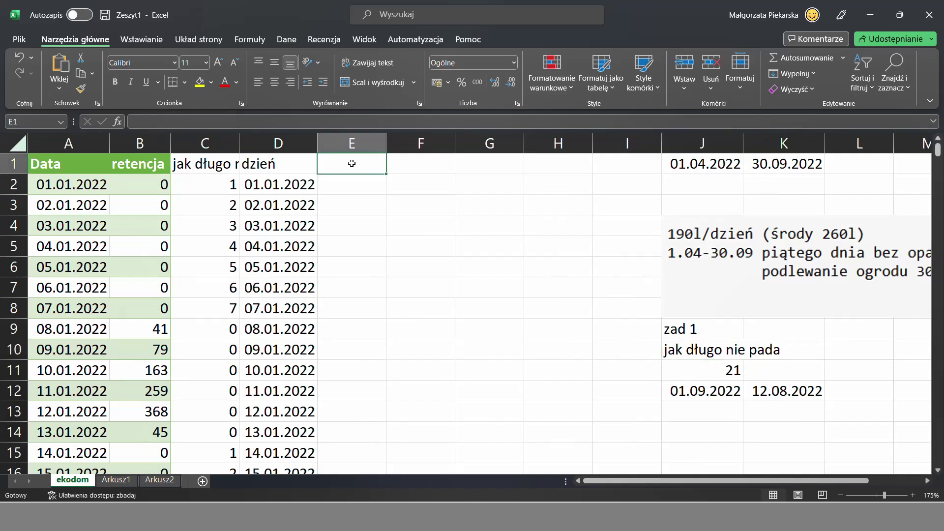
pyautogui.write('czy ok')
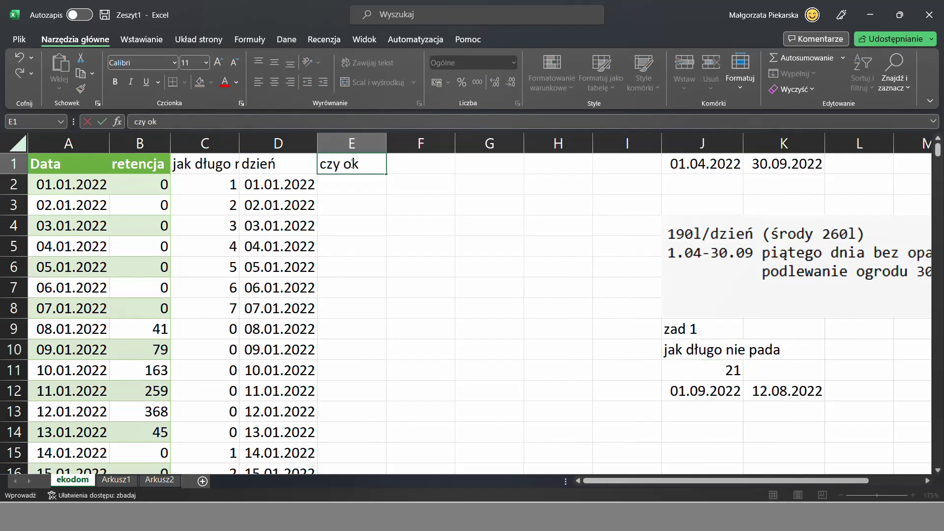
pyautogui.write('res pod lewania\\')
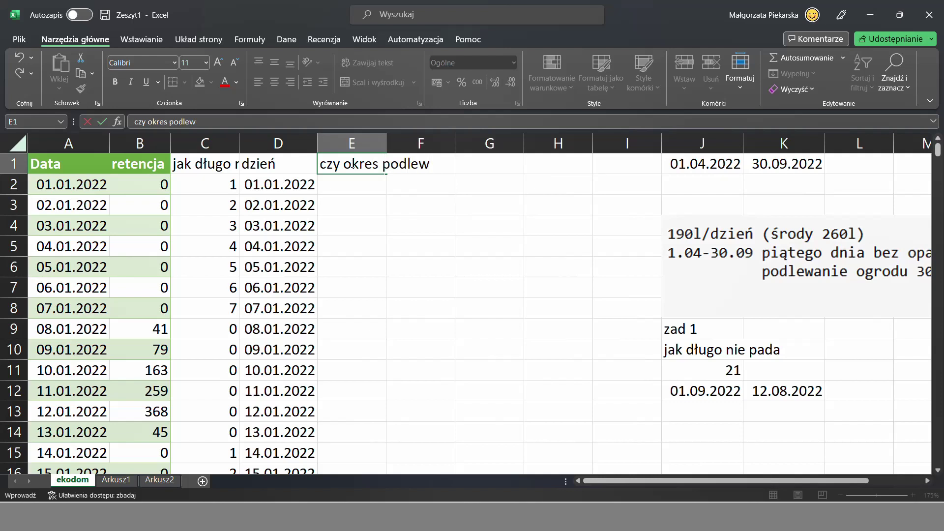
pyautogui.press('BackSpace')
pyautogui.press('Return')
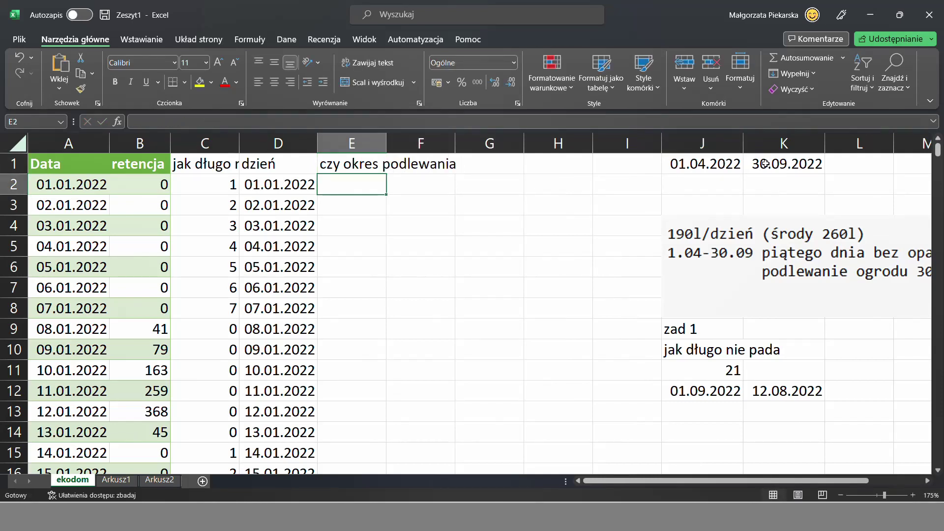
# Step: Begin a JEŻELI formula in E2 with an ORAZ test whose first condition is A2>=$J$1
pyautogui.write('=je')
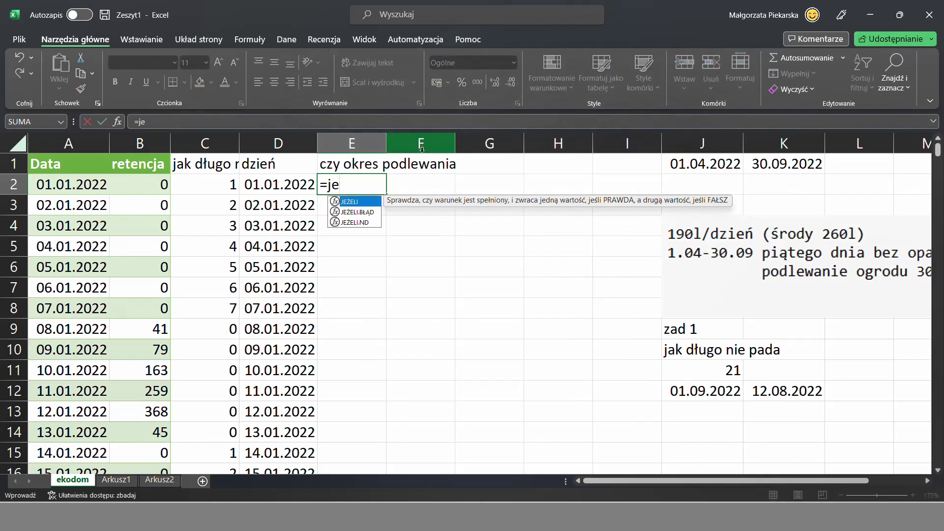
pyautogui.press('Tab')
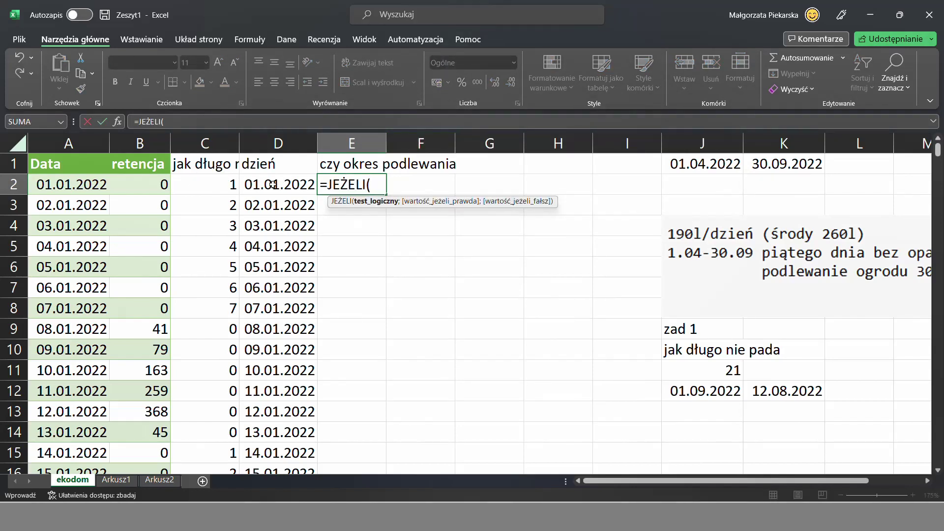
pyautogui.click(94, 184)
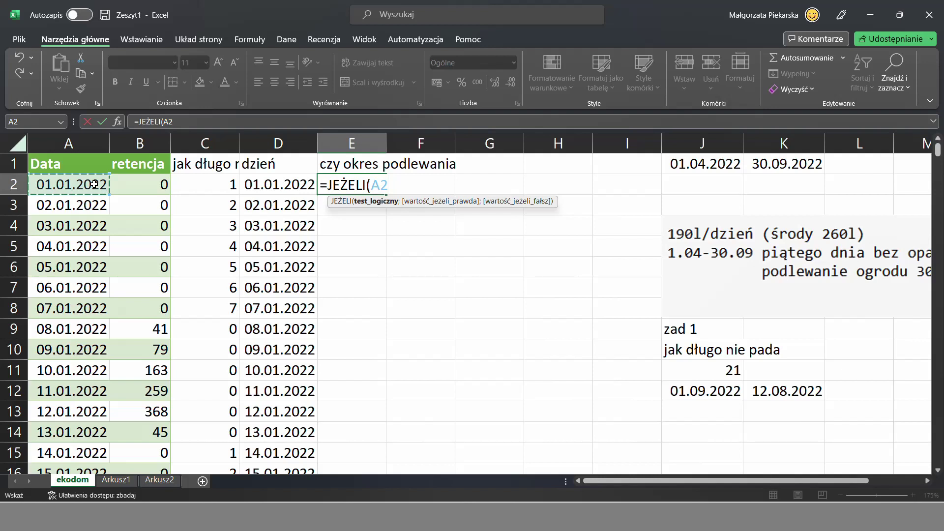
pyautogui.press('BackSpace')
pyautogui.press('BackSpace')
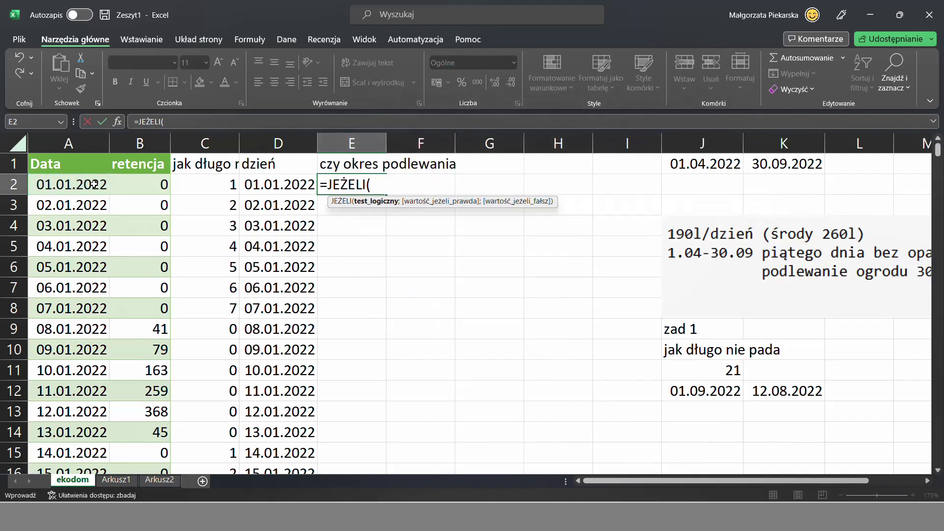
pyautogui.write('oraz(')
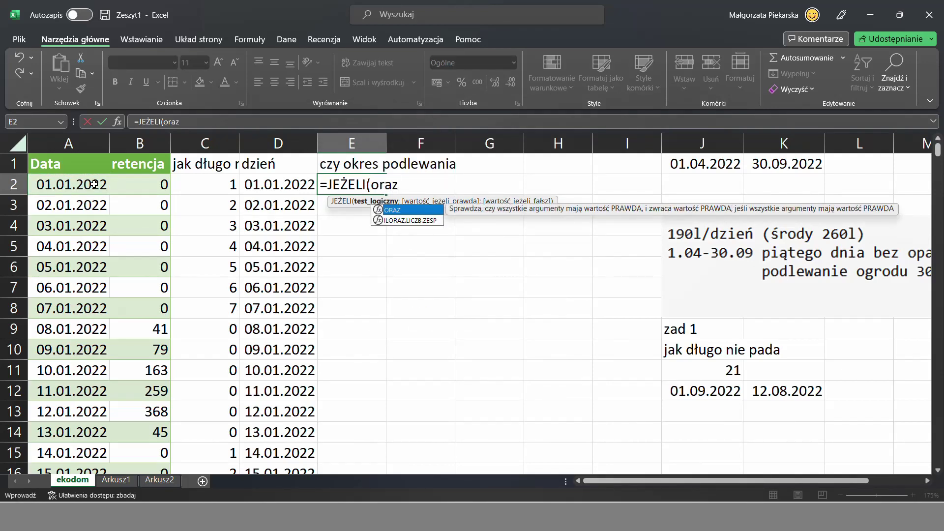
pyautogui.click(49, 185)
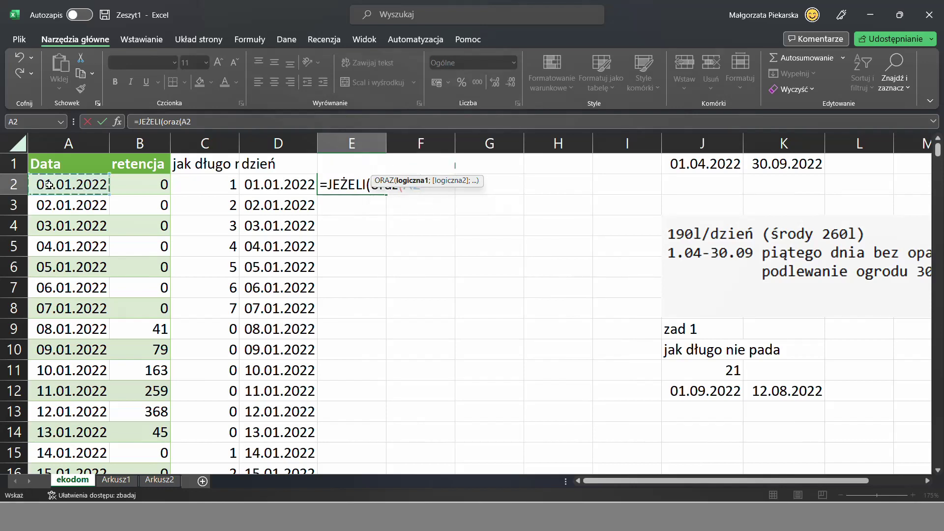
pyautogui.write('>')
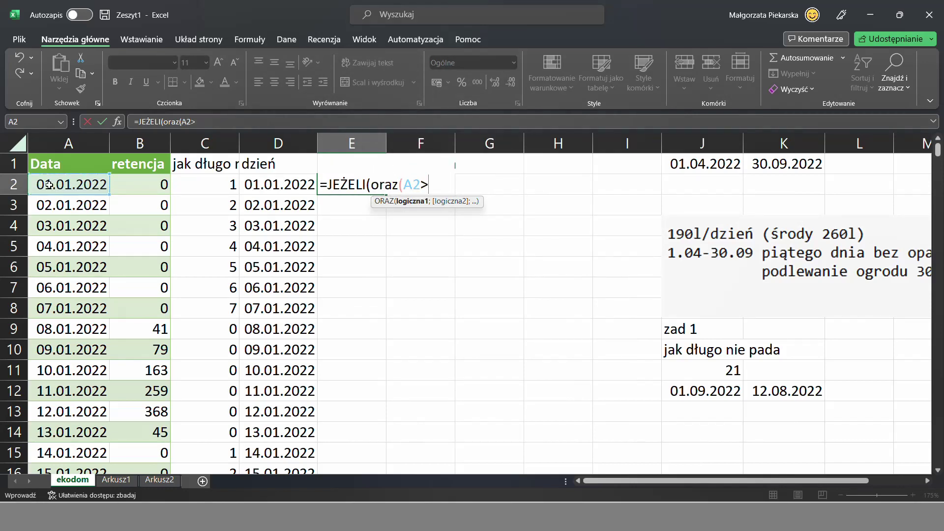
pyautogui.write('=')
pyautogui.click(705, 164)
pyautogui.press('F4')
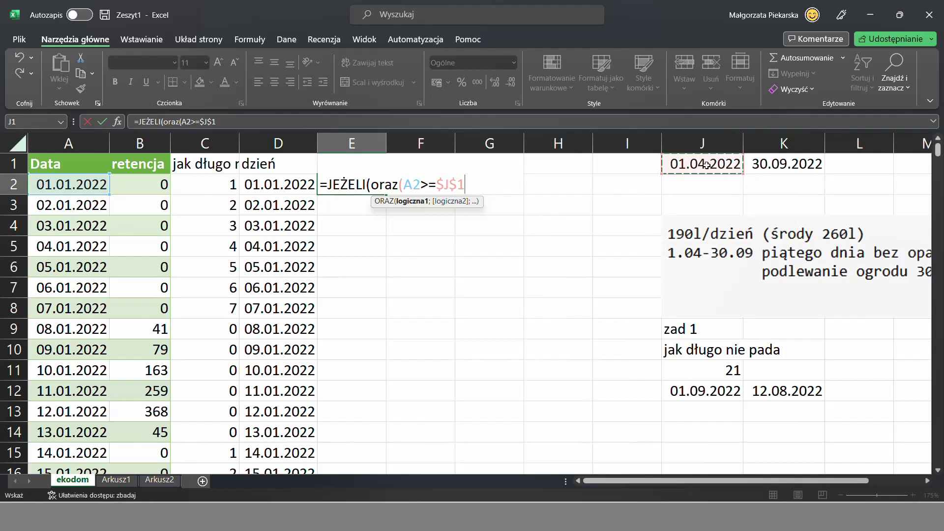
# Step: Complete the E2 formula with the second condition A2<=$K$1 and results 1 and 0, and fill it down column E
pyautogui.write(';')
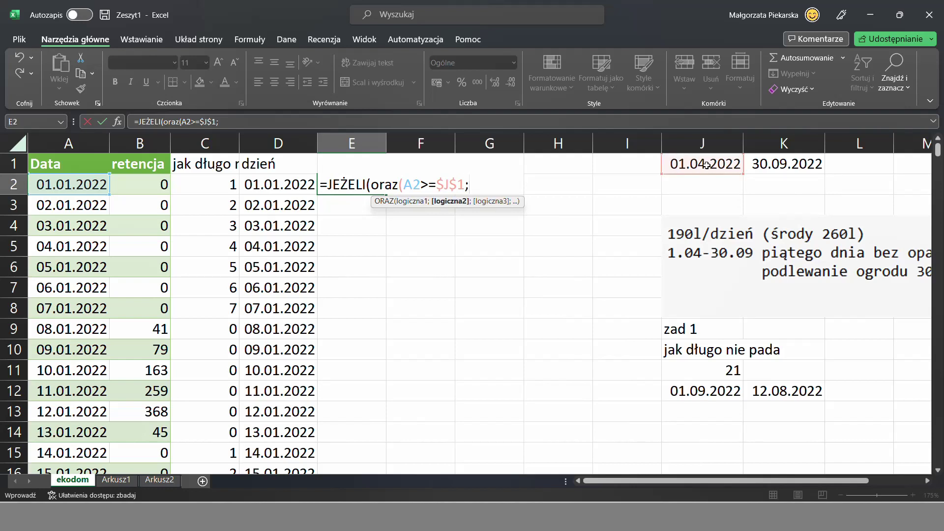
pyautogui.click(86, 185)
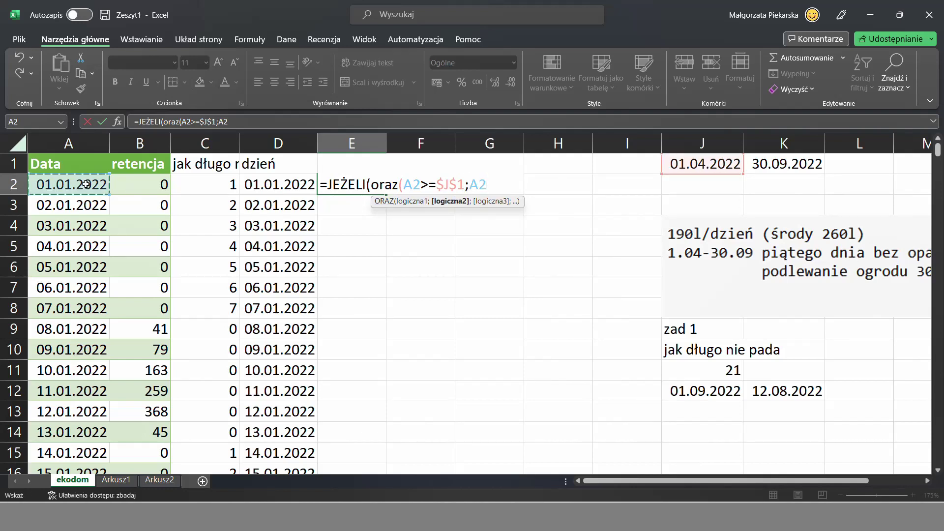
pyautogui.write('<=')
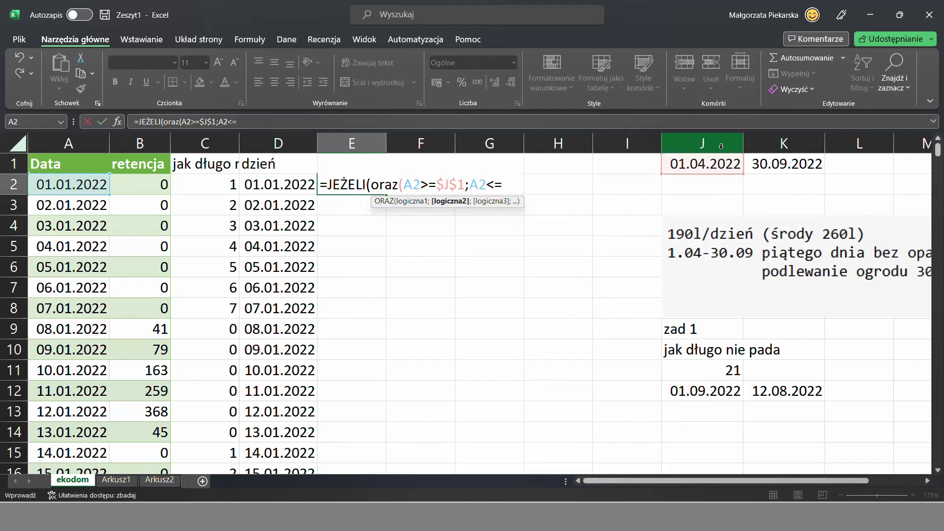
pyautogui.click(788, 164)
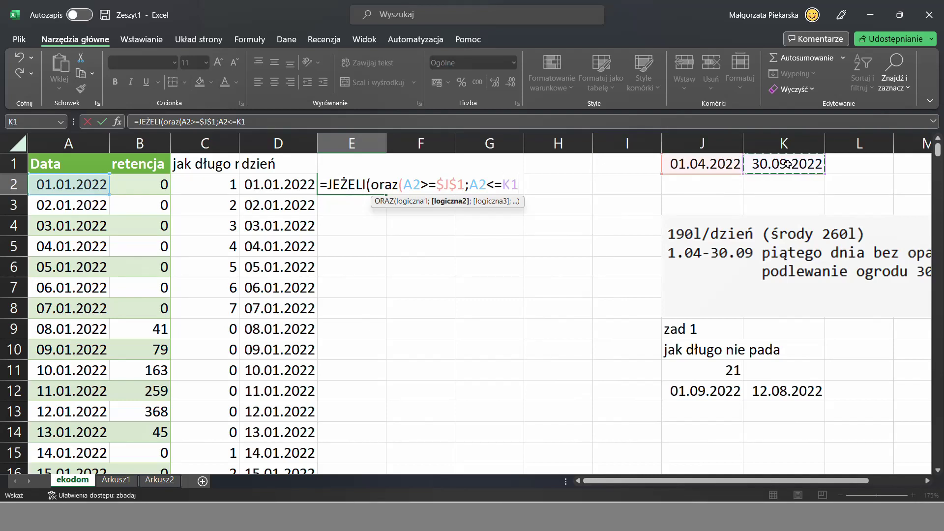
pyautogui.press('F4')
pyautogui.press('F4')
pyautogui.press('F4')
pyautogui.press('F4')
pyautogui.press('F4')
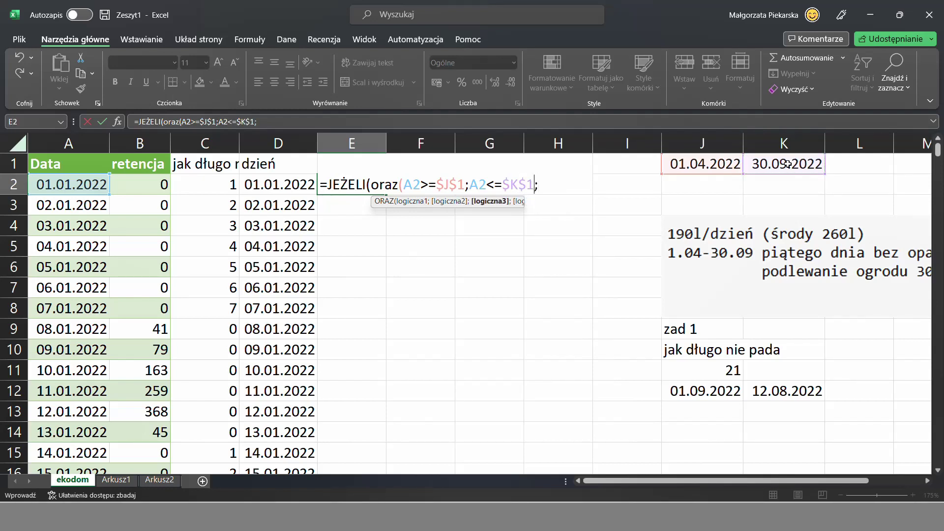
pyautogui.write(');1;0')
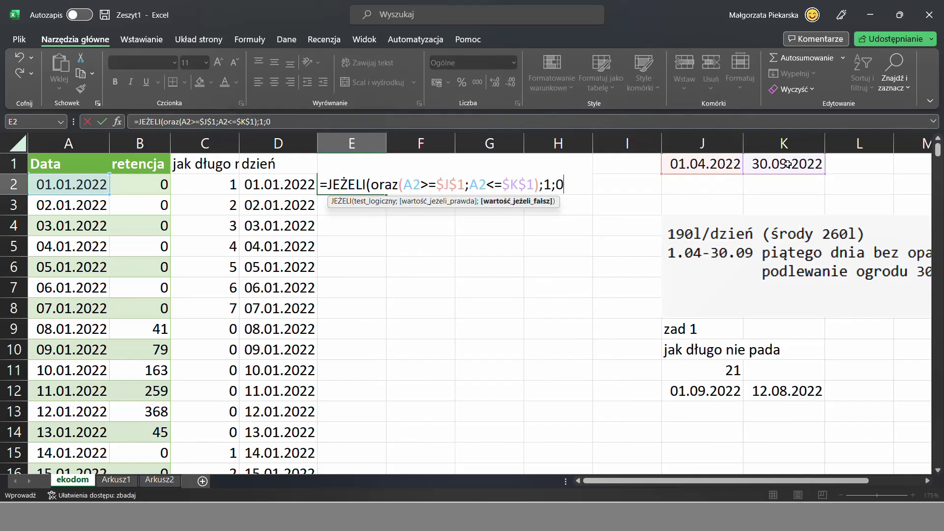
pyautogui.press('Return')
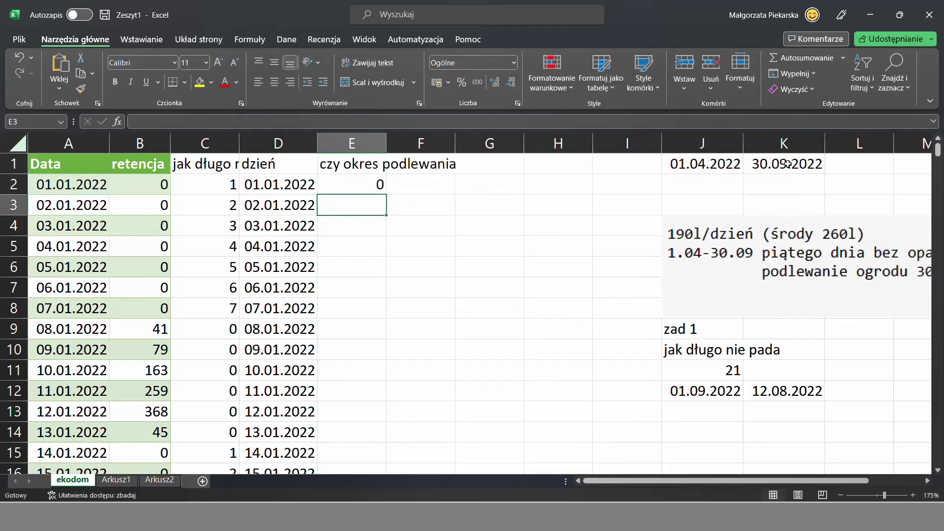
pyautogui.press('Up')
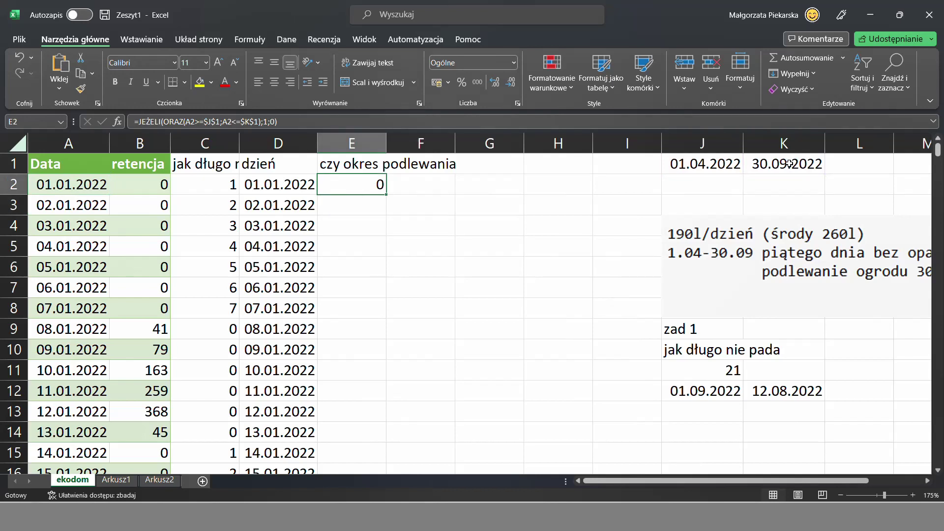
pyautogui.doubleClick(386, 196)
# Step: Add the header "czy podlewamy" in F1
pyautogui.click(405, 185)
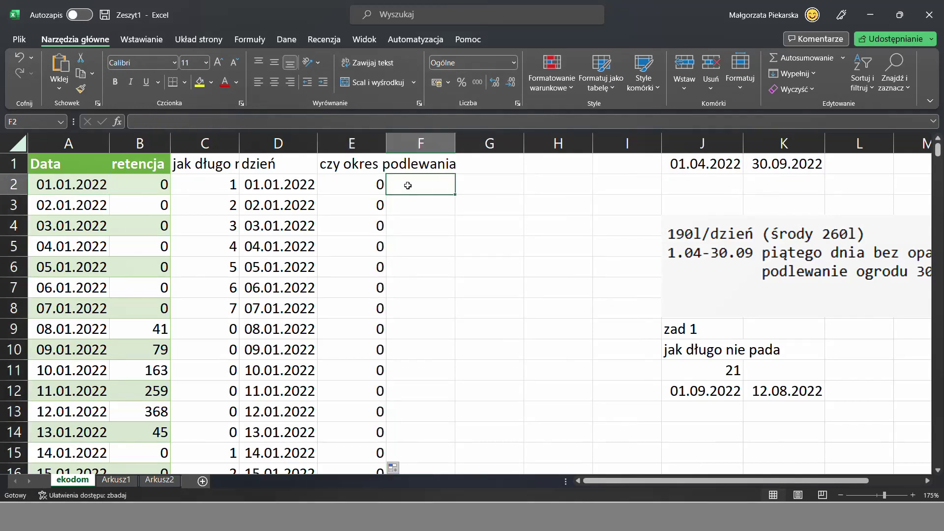
pyautogui.click(422, 162)
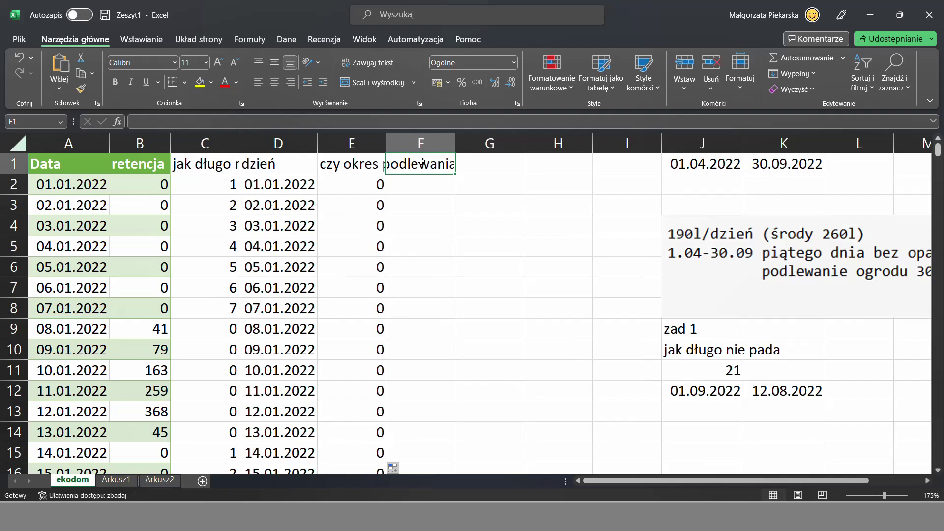
pyautogui.write('czy')
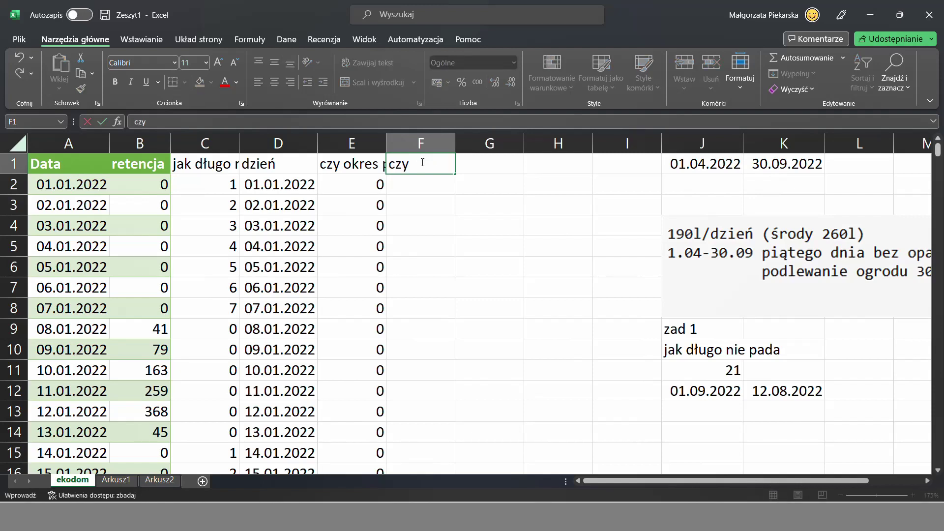
pyautogui.write(' podlewamy')
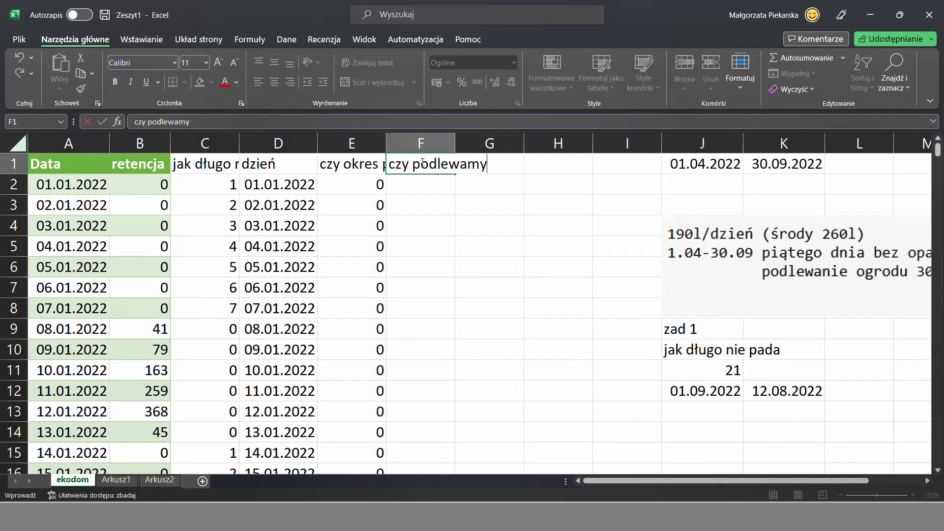
pyautogui.press('Return')
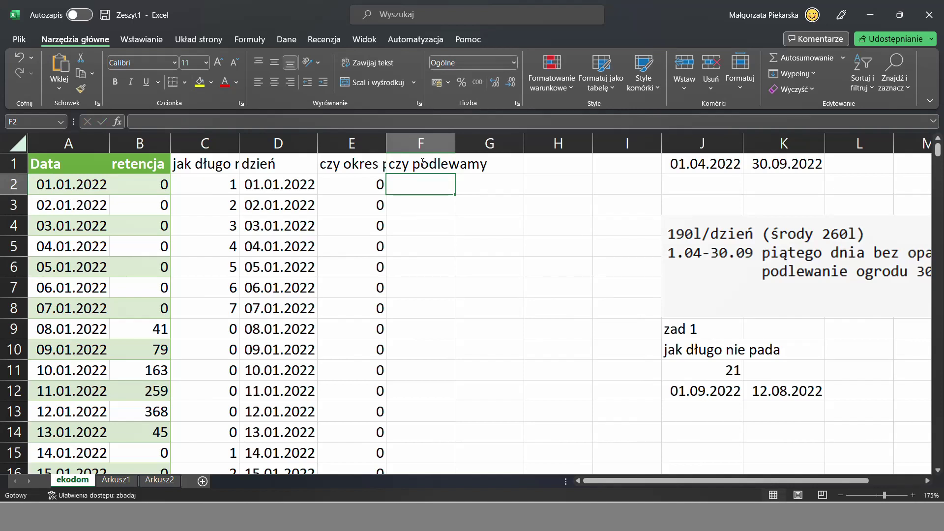
# Step: Examine the watering-period flags in column E and the dry-day counts and their formulas in column C
pyautogui.click(367, 147)
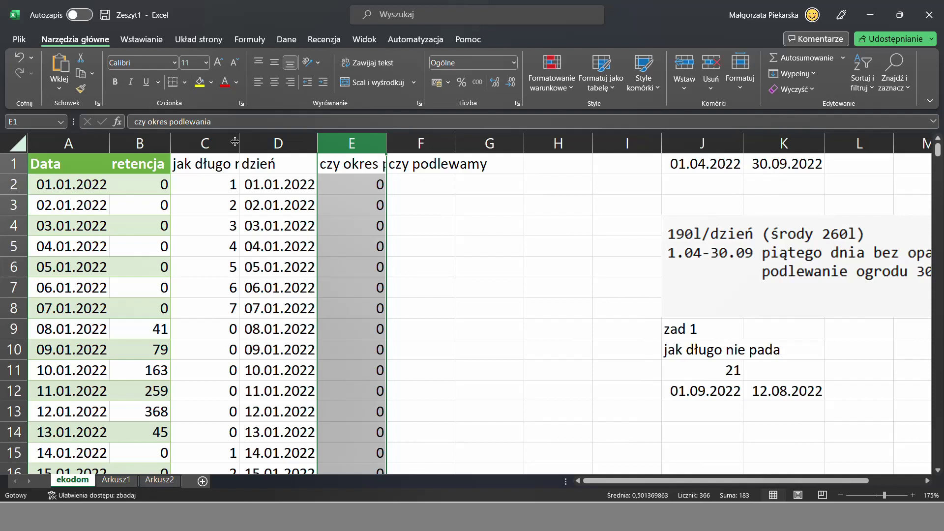
pyautogui.click(421, 185)
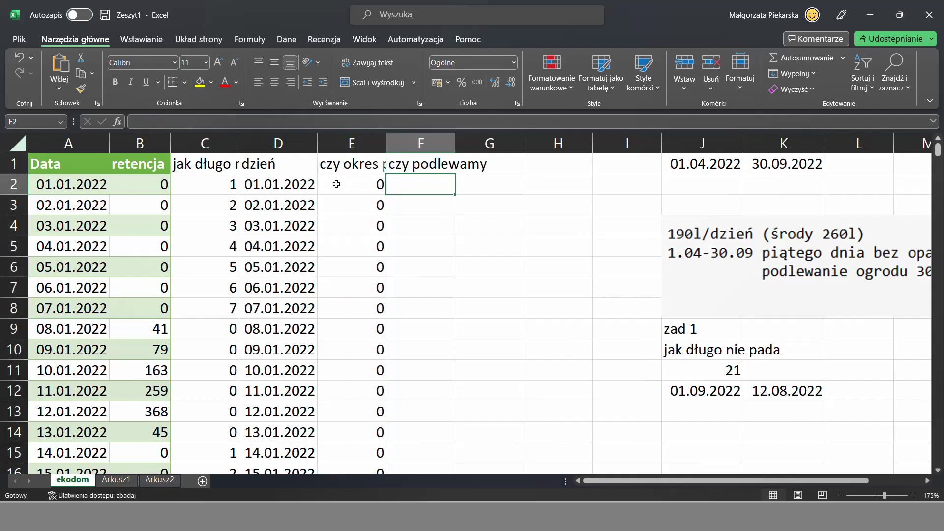
pyautogui.click(218, 143)
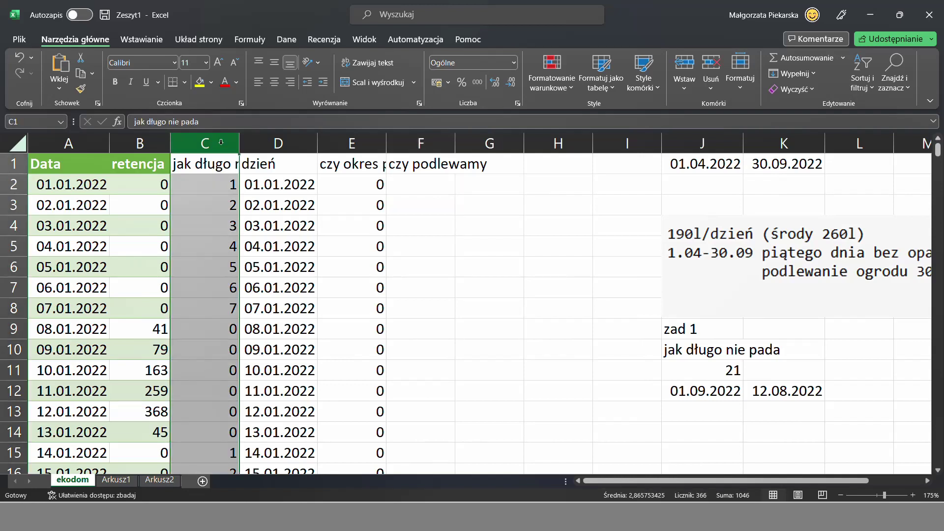
pyautogui.click(401, 189)
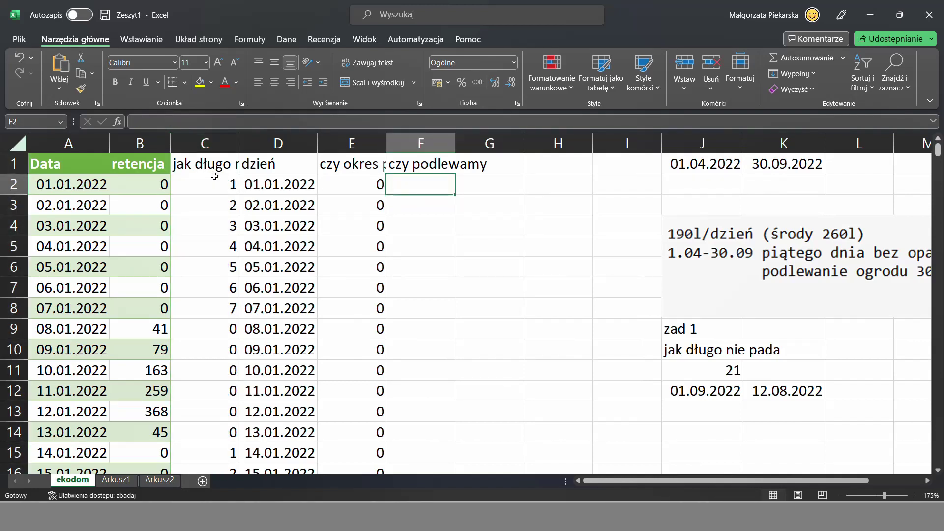
pyautogui.click(228, 266)
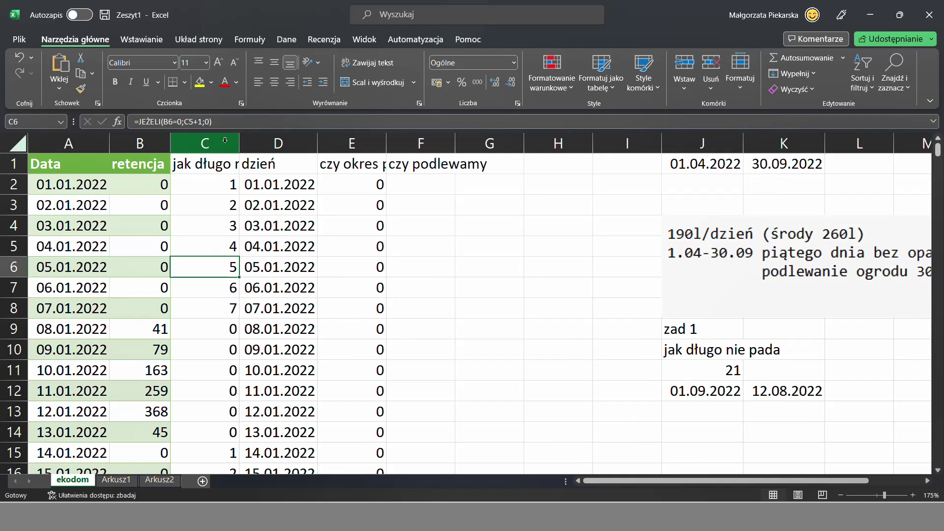
pyautogui.click(222, 330)
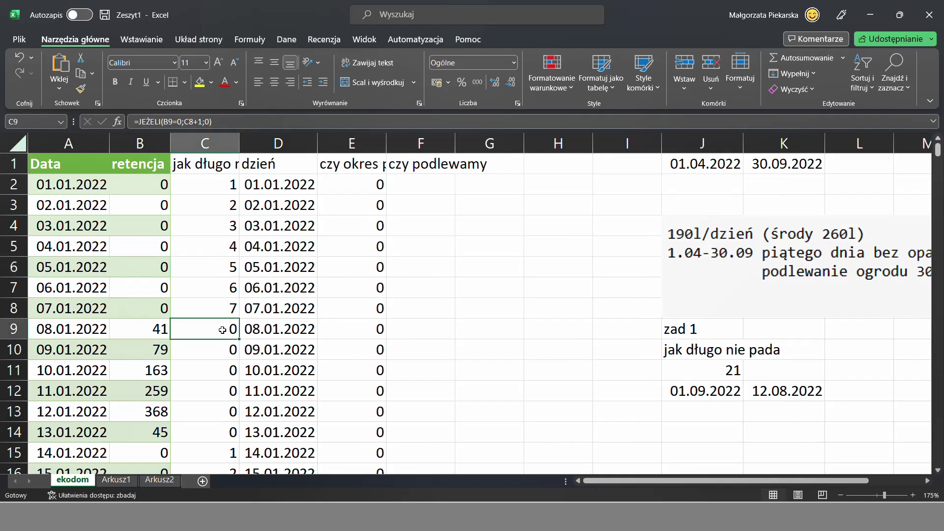
# Step: Begin a JEŻELI formula in F2 with an ORAZ test whose first two conditions are E2=1 and C2>0
pyautogui.click(446, 185)
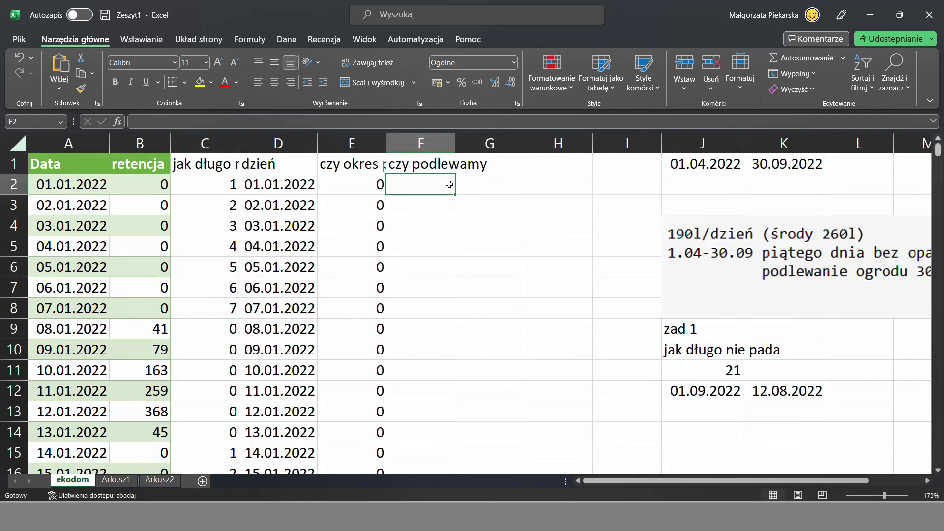
pyautogui.write('=je')
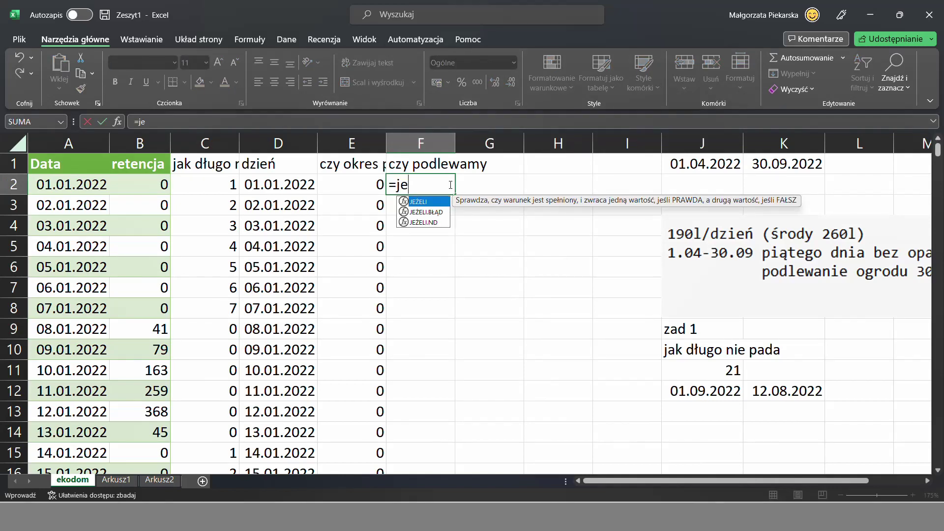
pyautogui.write('ś')
pyautogui.press('BackSpace')
pyautogui.write('ż')
pyautogui.press('Tab')
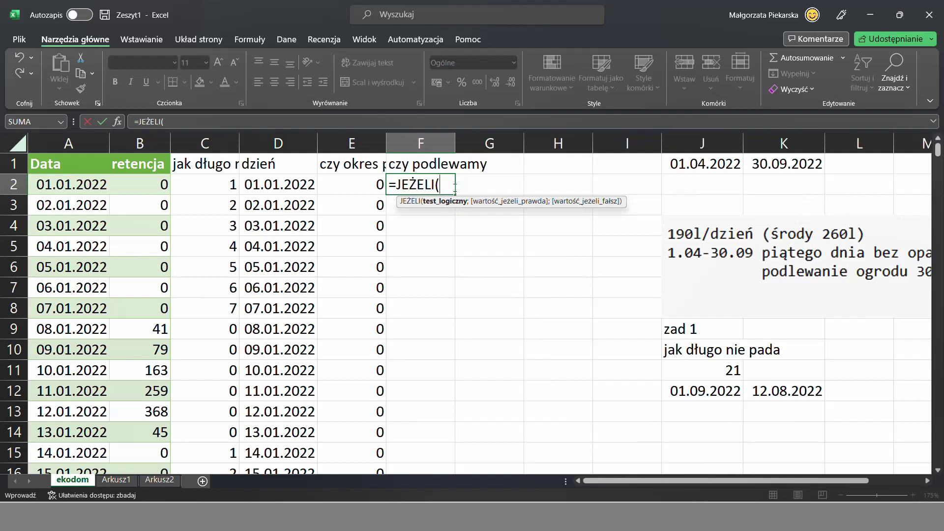
pyautogui.write('oraz(')
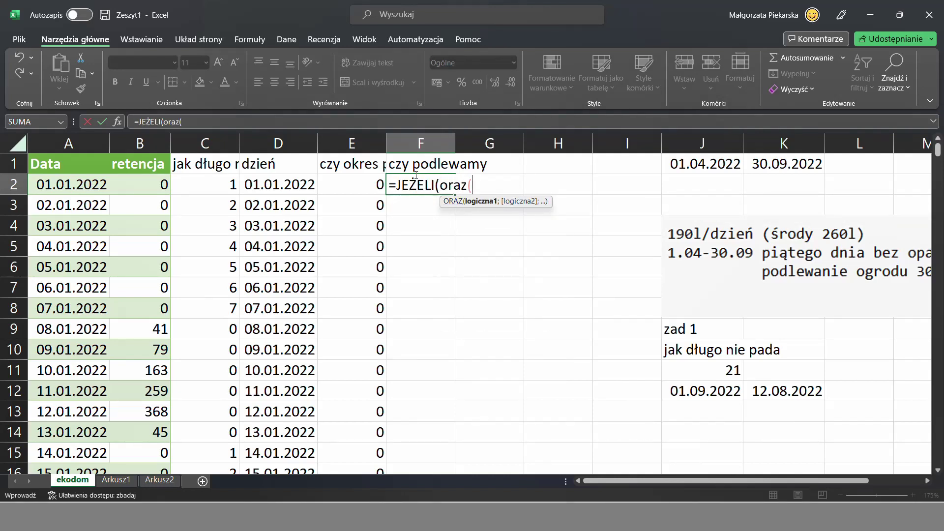
pyautogui.click(348, 184)
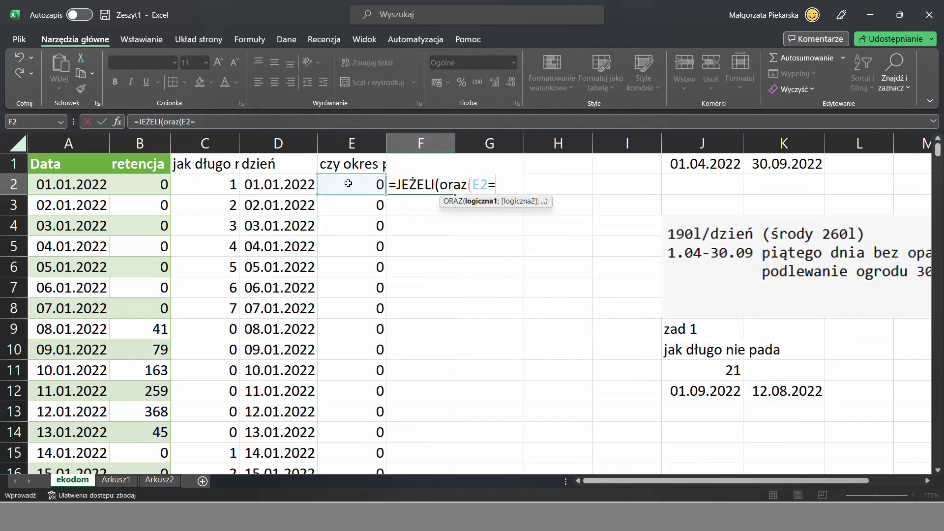
pyautogui.write('=1;')
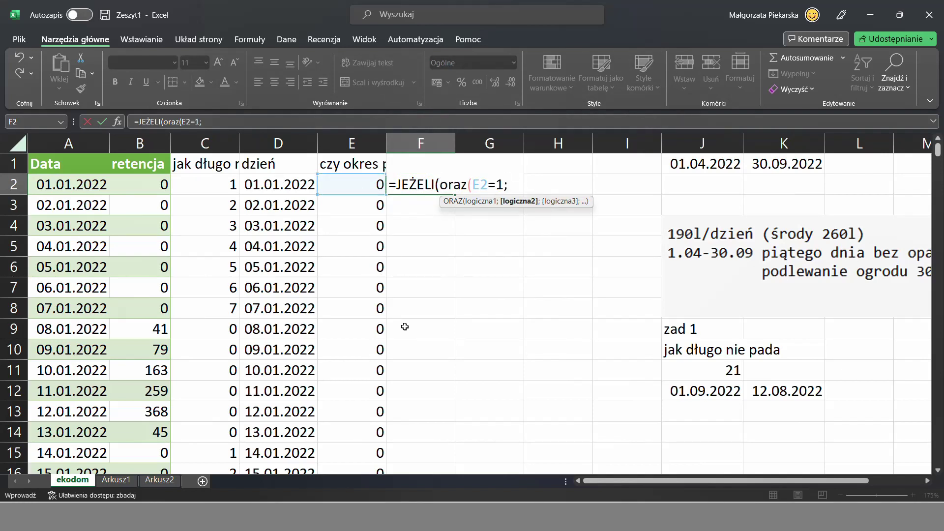
pyautogui.click(226, 185)
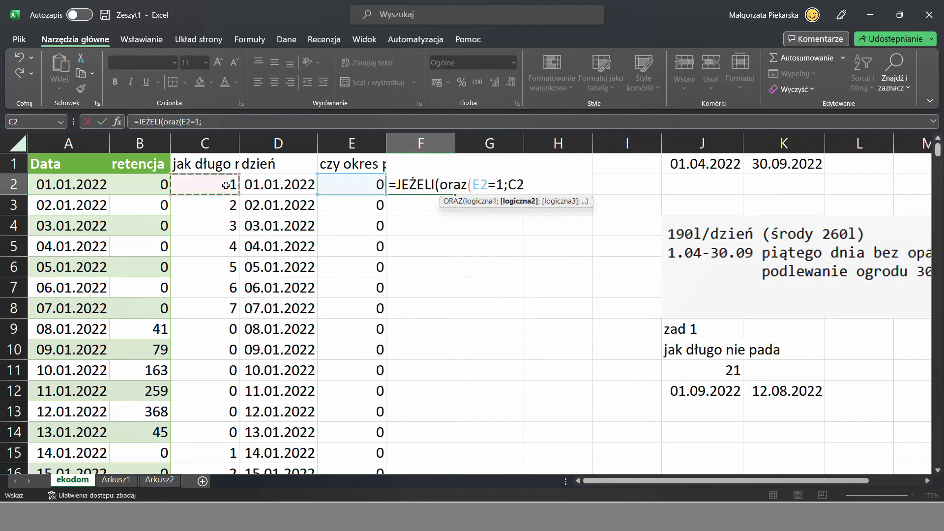
pyautogui.write('>0')
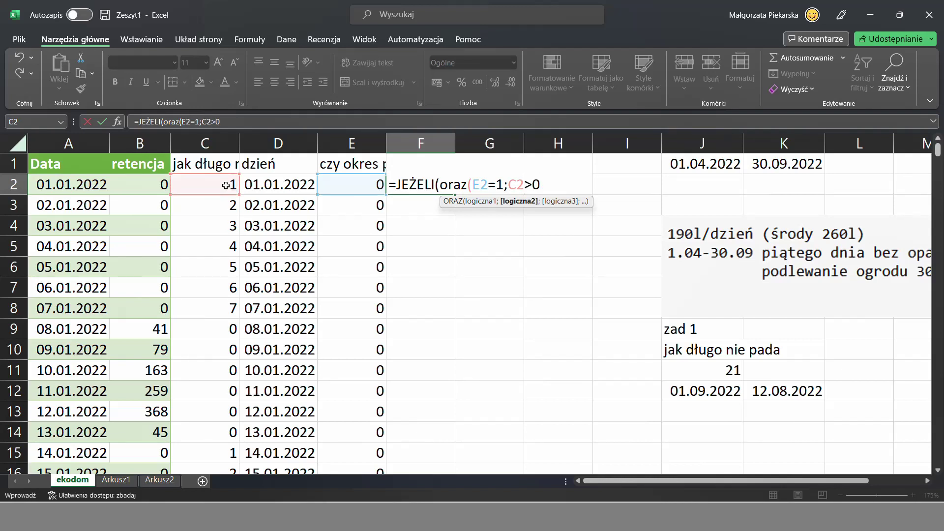
pyautogui.write(';')
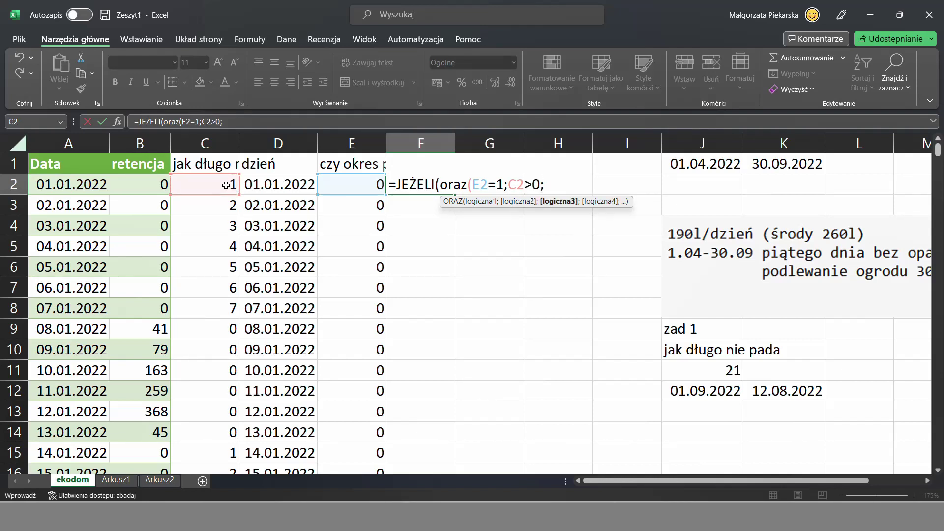
# Step: Complete the F2 formula with the third condition MOD(C2;5)=0 and results 1 and 0, and fill it down column F
pyautogui.write('mod')
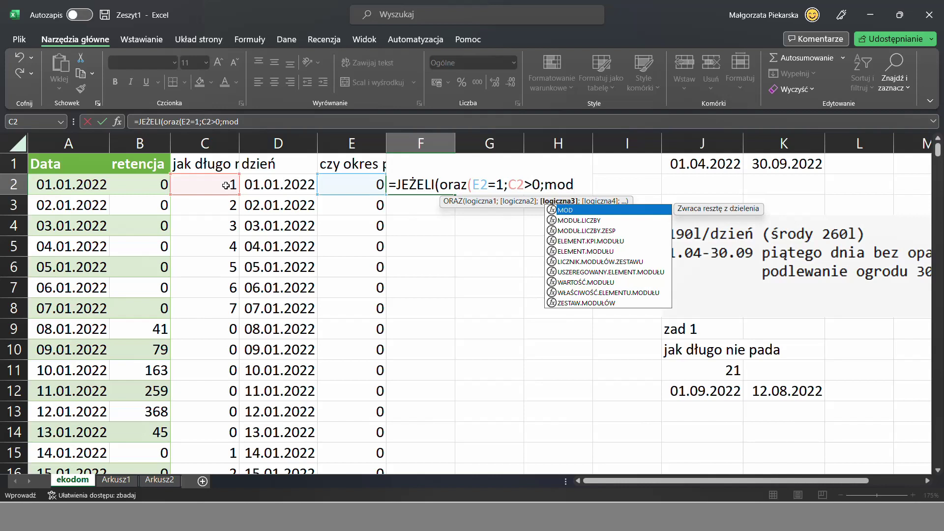
pyautogui.write('(')
pyautogui.click(226, 185)
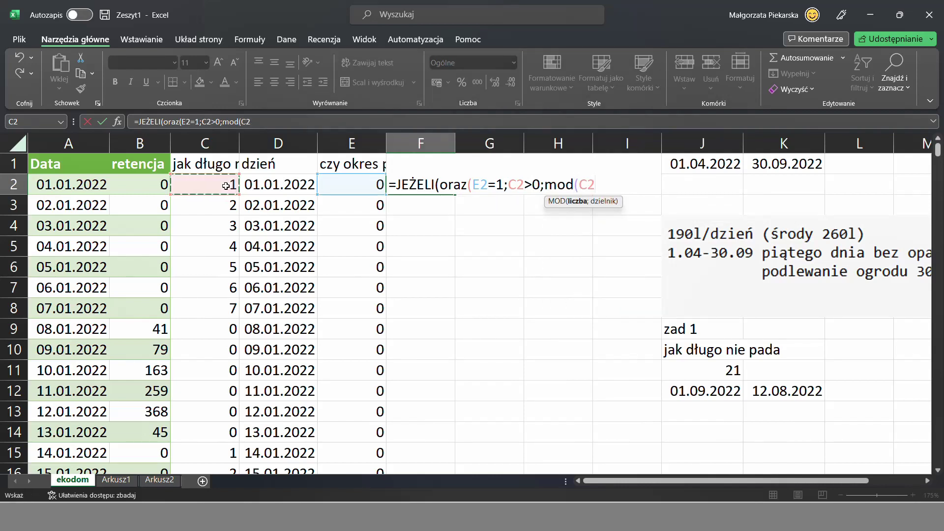
pyautogui.write(';5)')
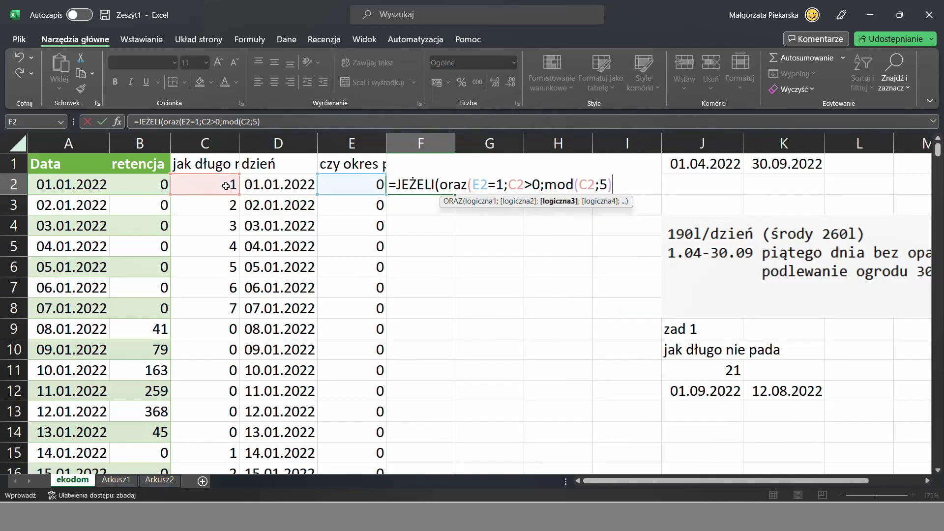
pyautogui.write('=0)')
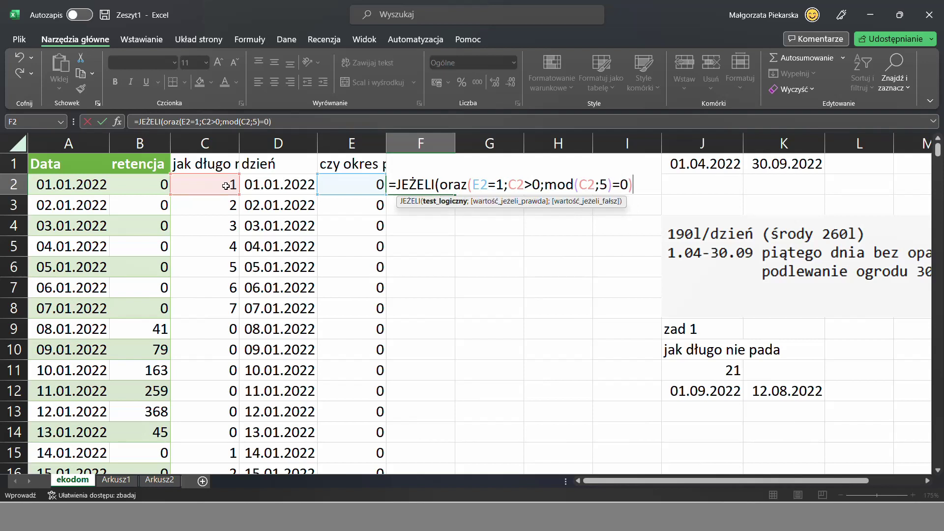
pyautogui.write(';')
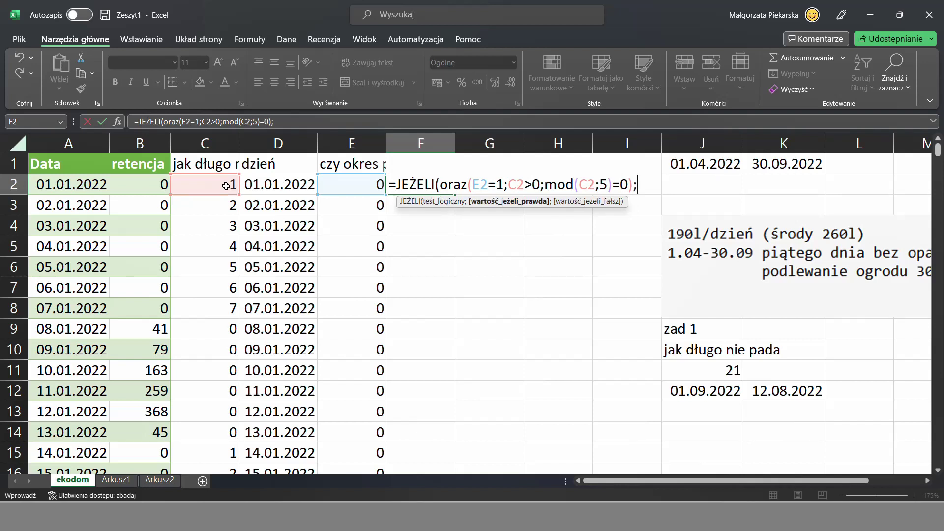
pyautogui.write('1;')
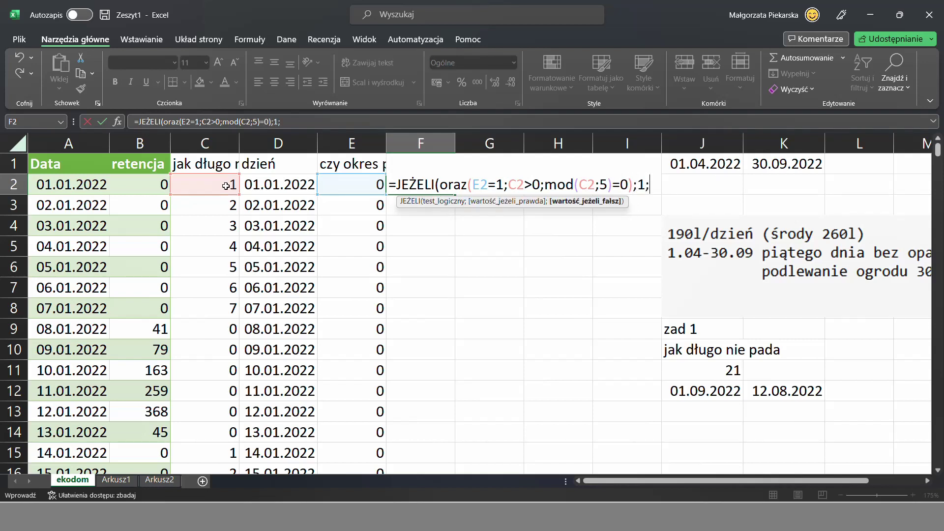
pyautogui.write('0)')
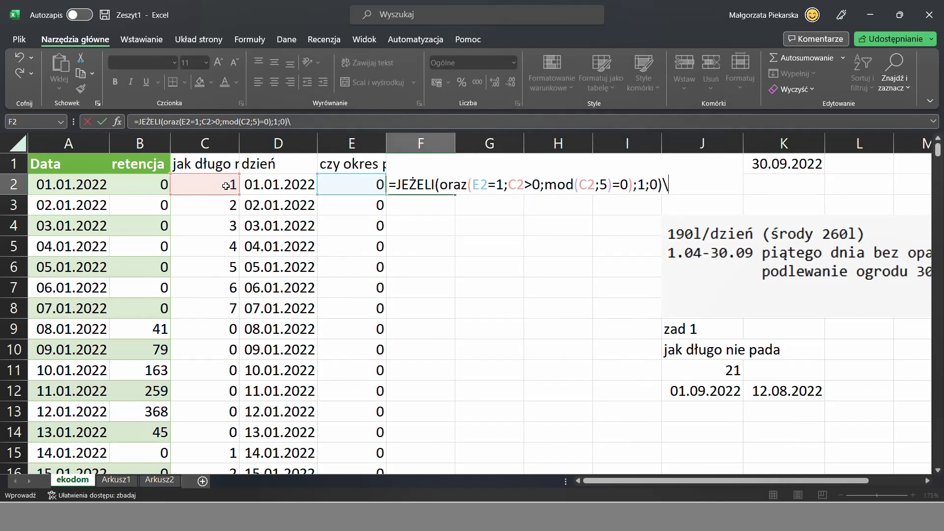
pyautogui.press('Return')
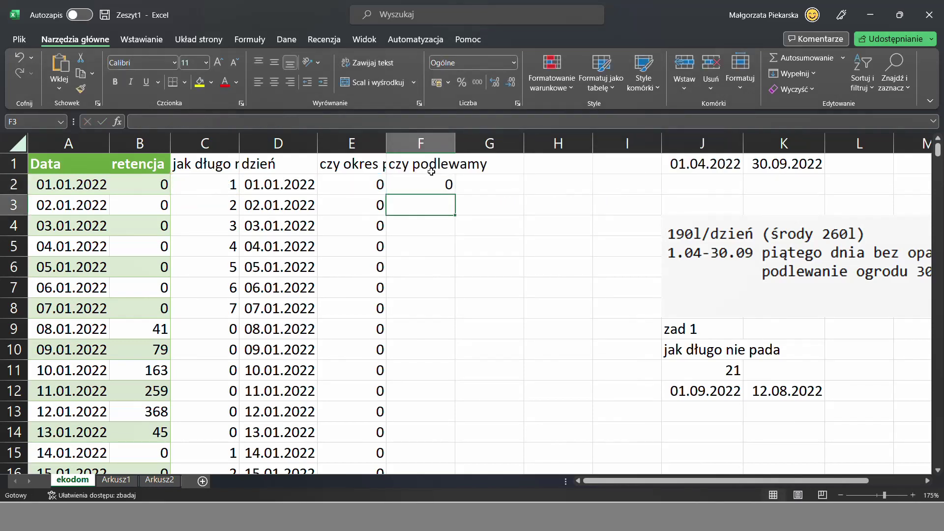
pyautogui.click(449, 189)
pyautogui.doubleClick(455, 194)
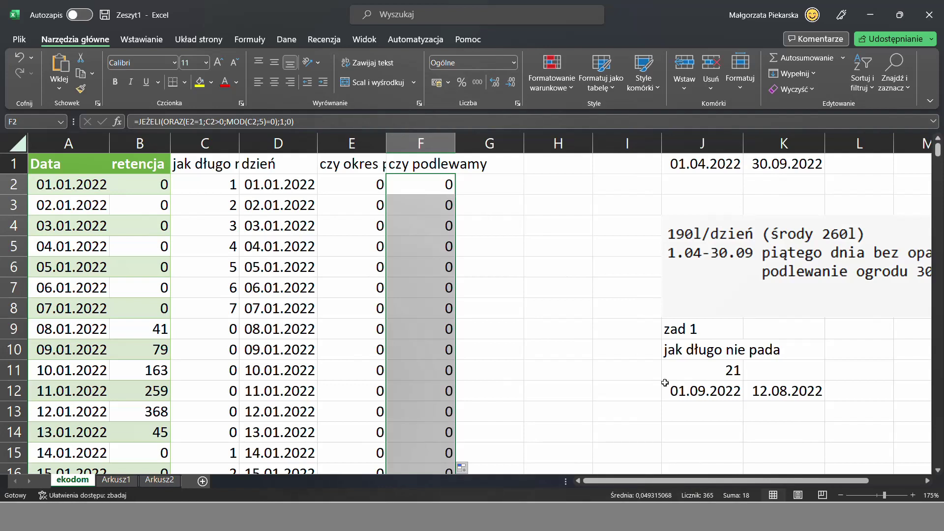
# Step: Add the label "ile podlewań" in J13
pyautogui.click(685, 415)
pyautogui.write('il')
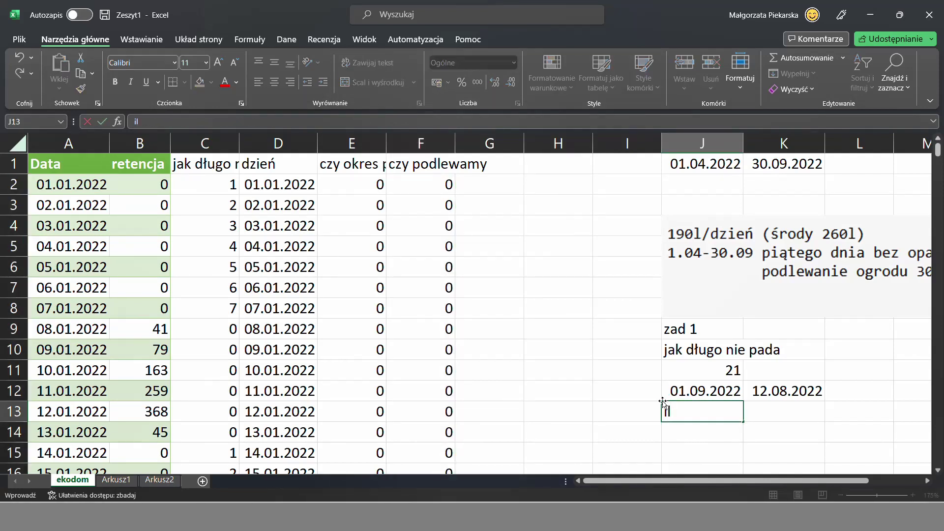
pyautogui.write('e podlewań')
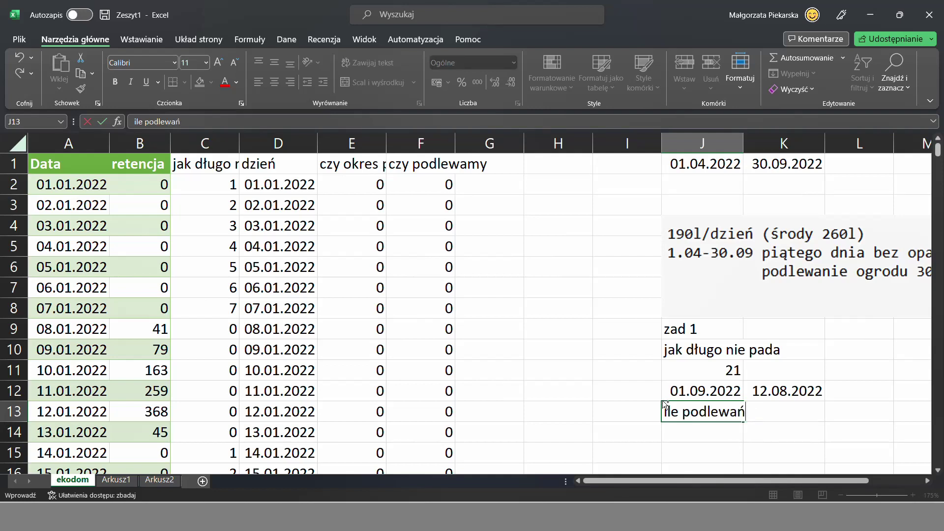
pyautogui.press('Return')
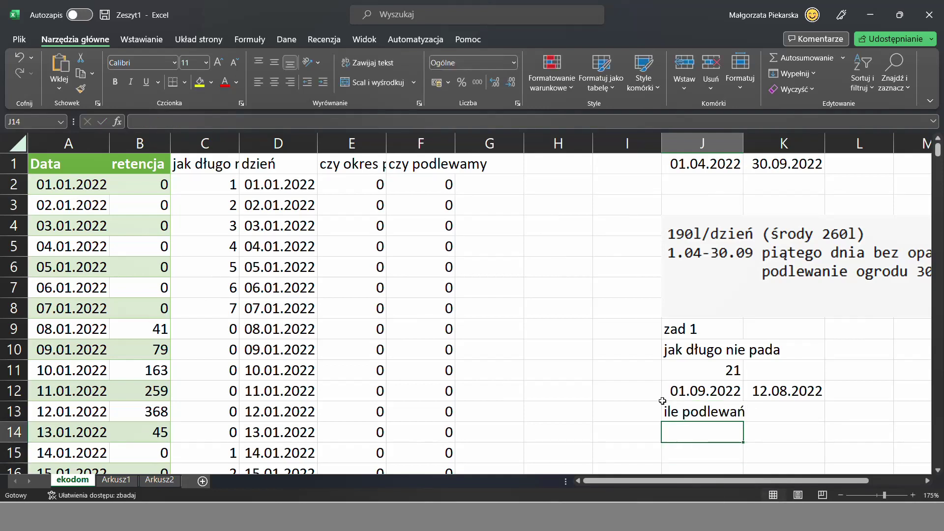
# Step: Total the watering flags in K13 with the formula =SUMA(F:F)
pyautogui.press('Up')
pyautogui.press('Right')
pyautogui.write('=s')
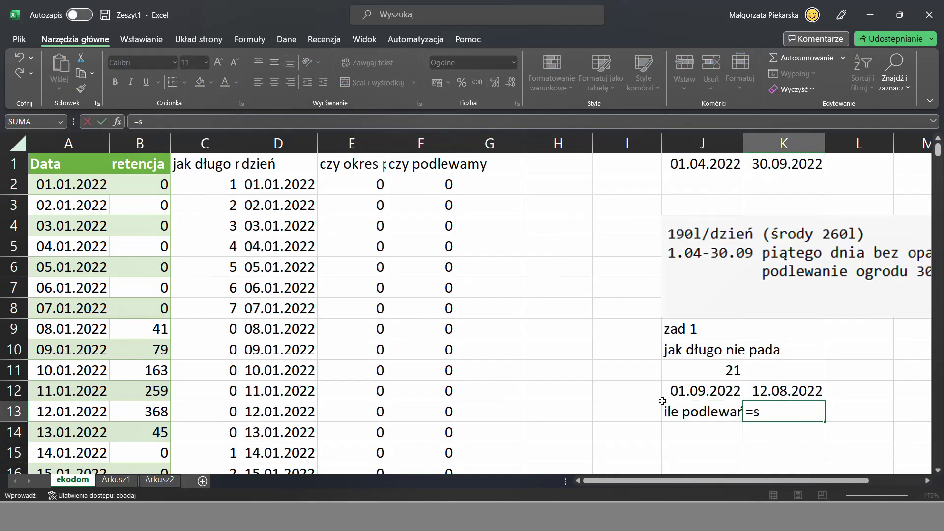
pyautogui.write('uma(')
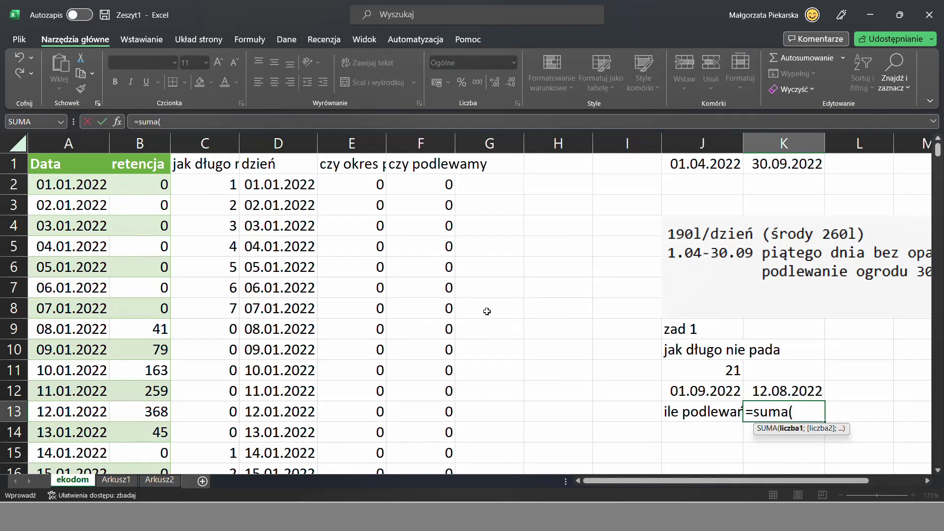
pyautogui.click(427, 144)
pyautogui.press('Return')
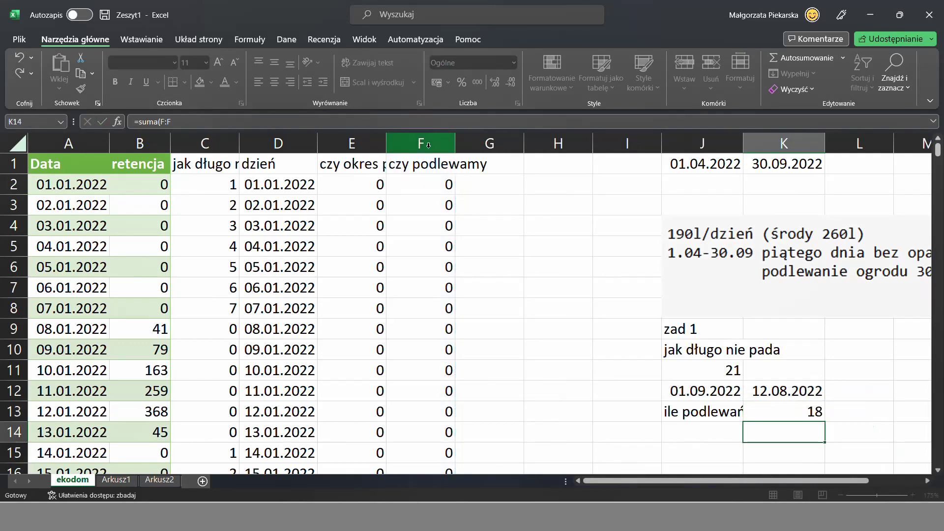
pyautogui.press('Up')
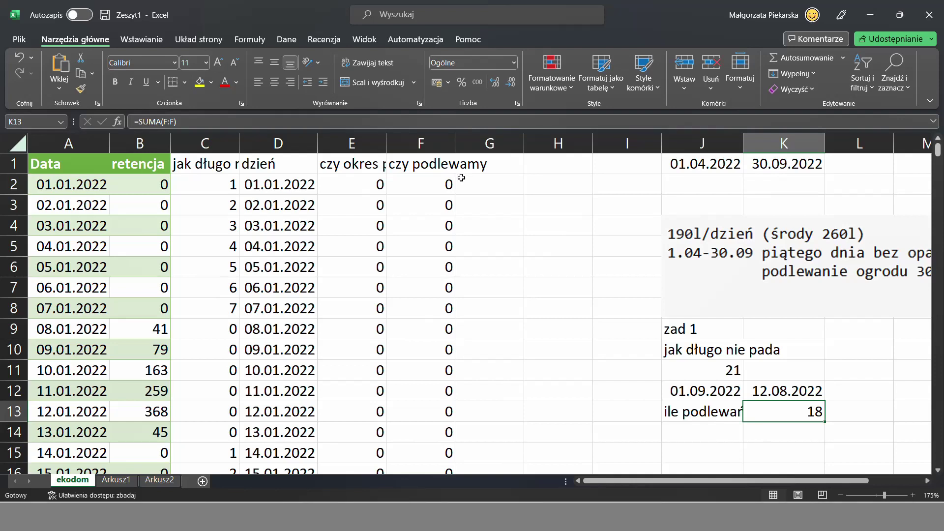
# Step: Add the header "miesiąc" in G1, enter =MIESIĄC(A2) in G2 and fill it down column G
pyautogui.click(514, 171)
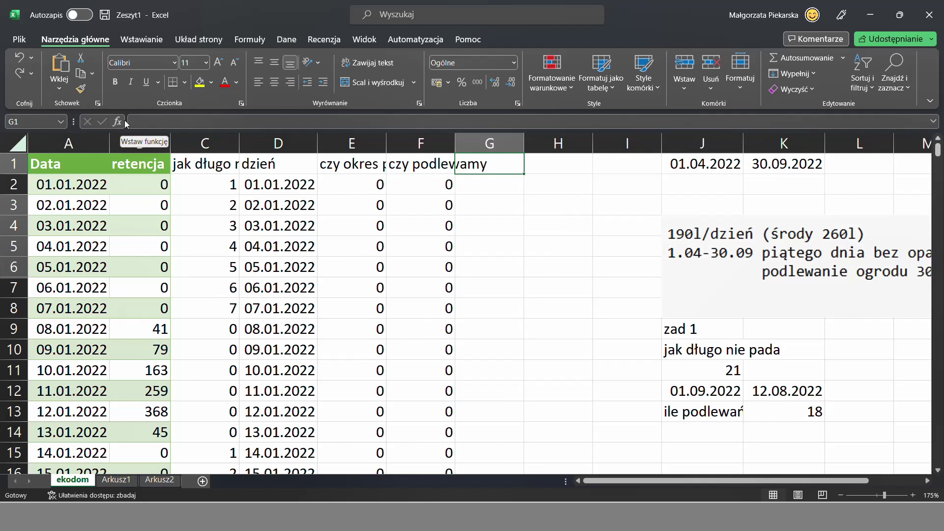
pyautogui.write('miesiąc')
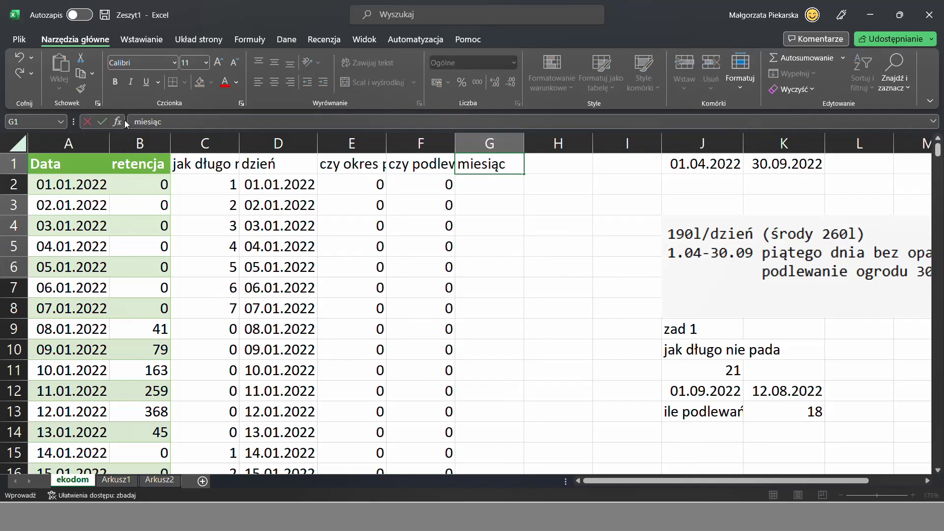
pyautogui.press('Return')
pyautogui.write('=miesi')
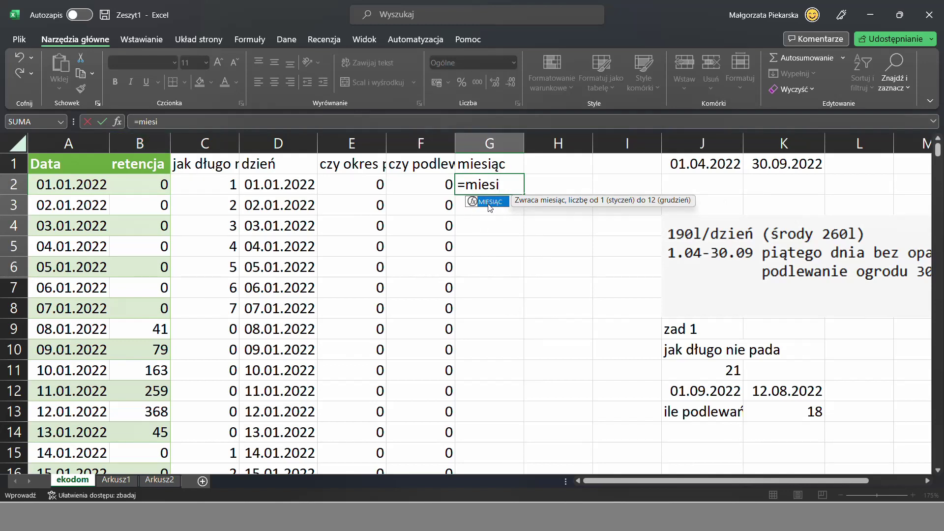
pyautogui.doubleClick(490, 202)
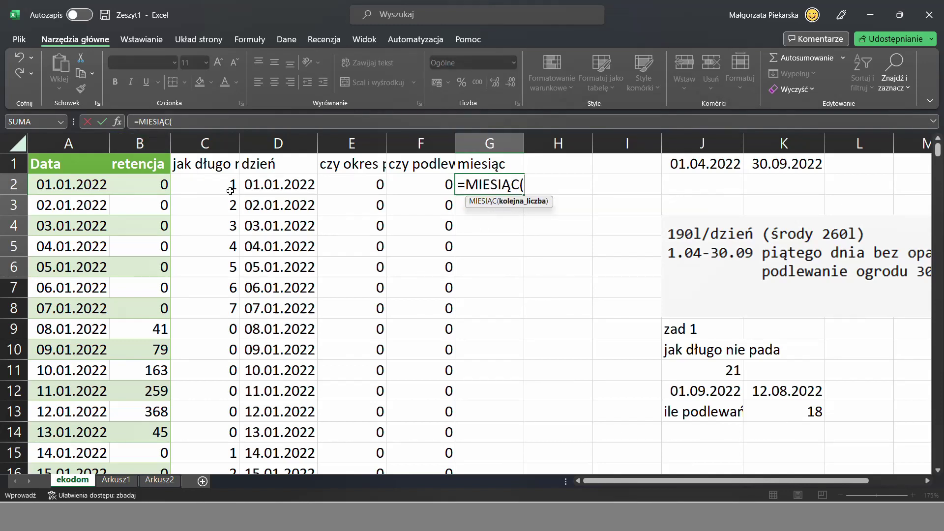
pyautogui.click(82, 184)
pyautogui.press('Return')
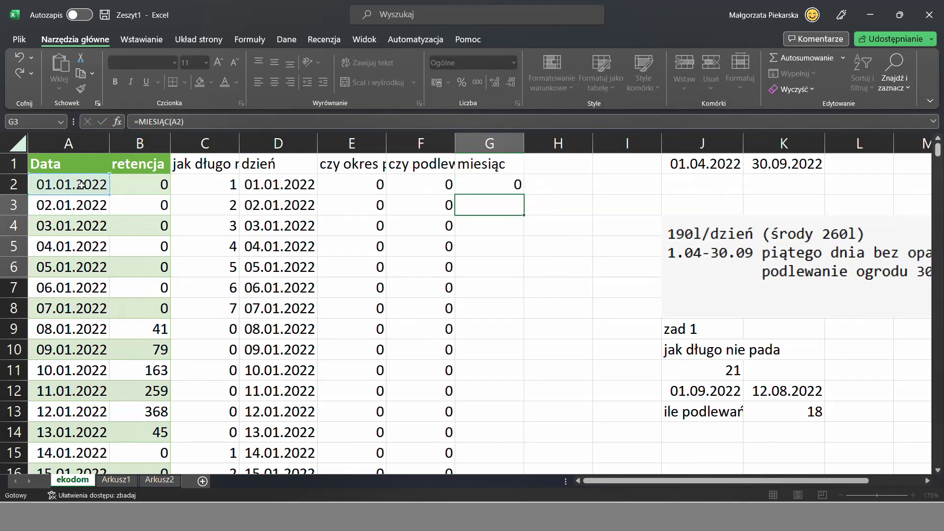
pyautogui.click(496, 188)
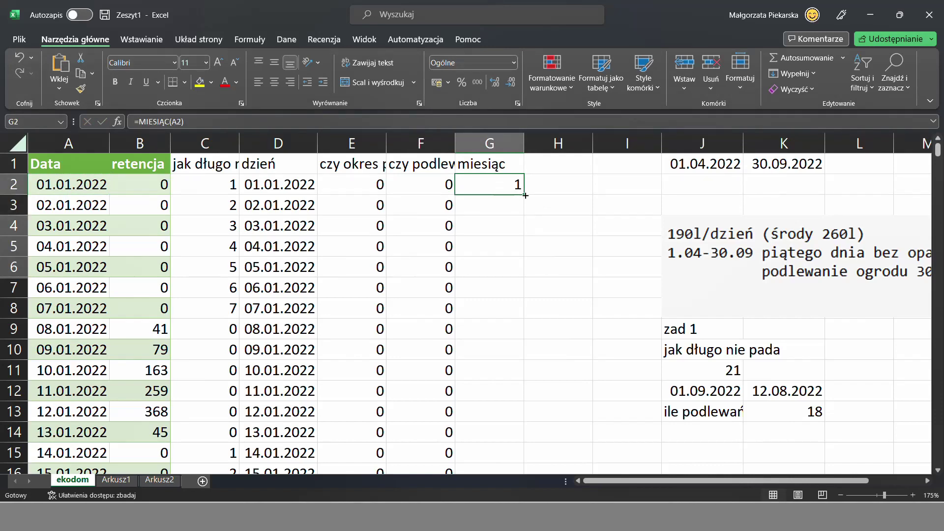
pyautogui.doubleClick(524, 195)
# Step: Add the summary table headers "miesiąc" in J16 and "ilosc retencjonowanej wody" in K16
pyautogui.scroll(-4, 689, 326)
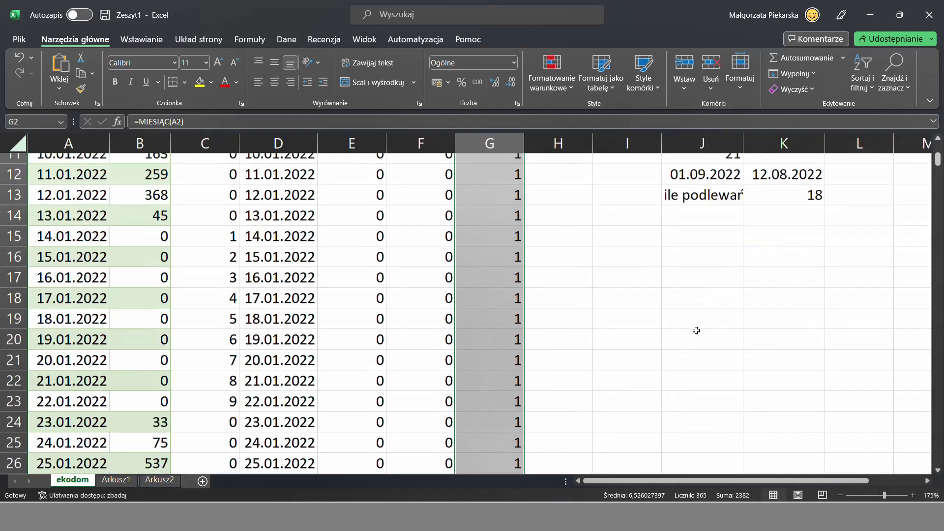
pyautogui.scroll(1, 708, 278)
pyautogui.click(703, 291)
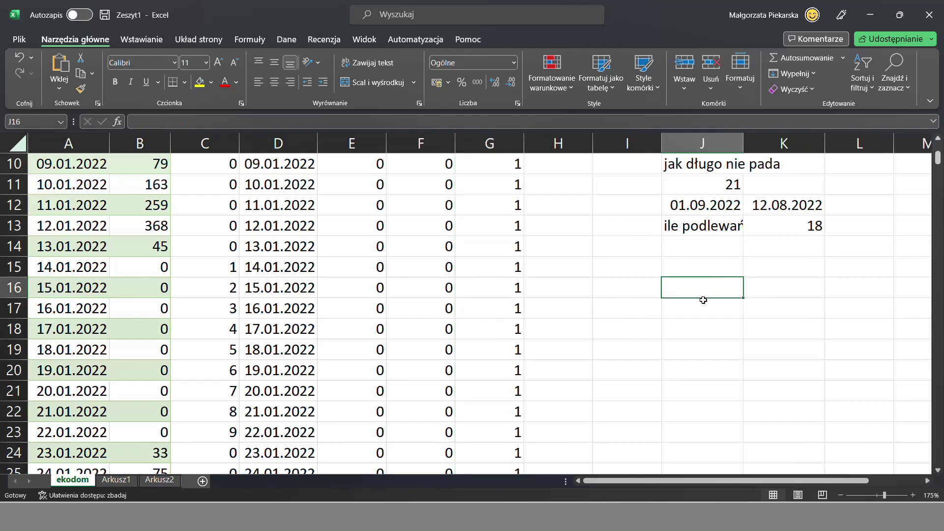
pyautogui.write('miesiąc')
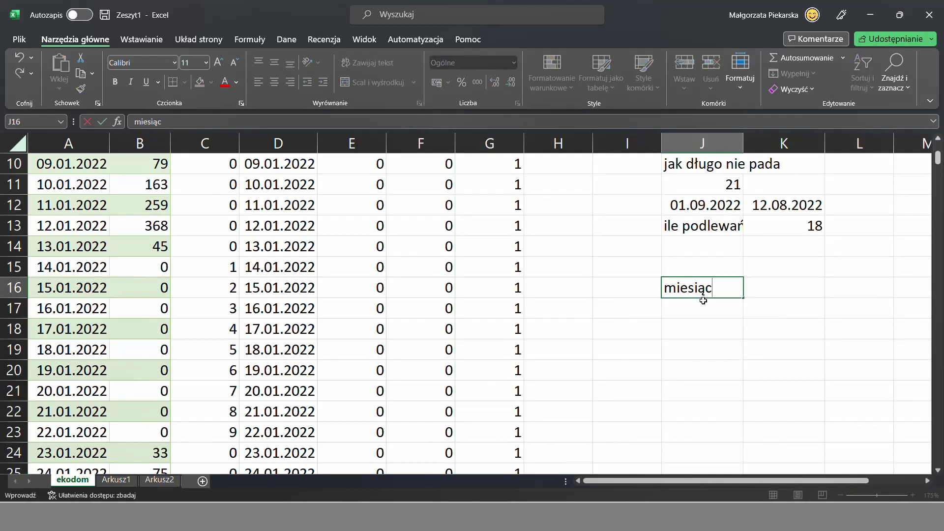
pyautogui.press('Tab')
pyautogui.write('i')
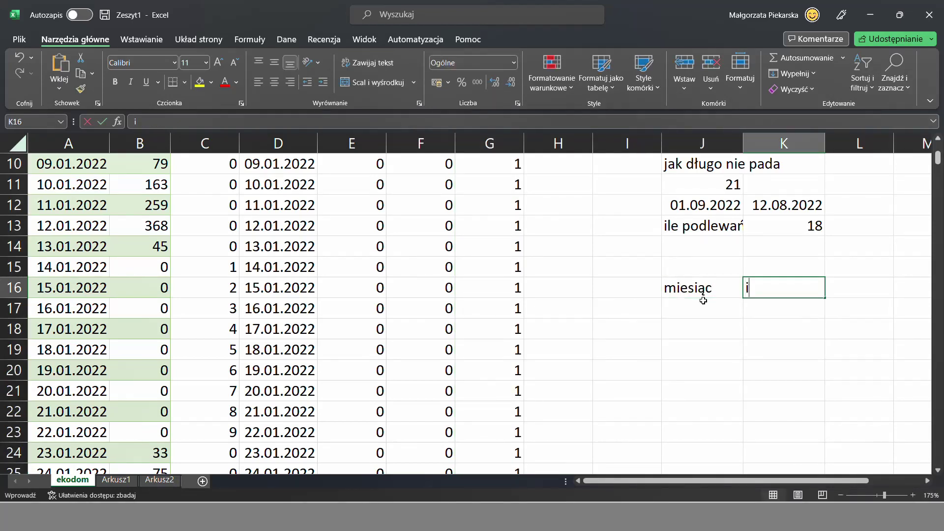
pyautogui.write('losc reten')
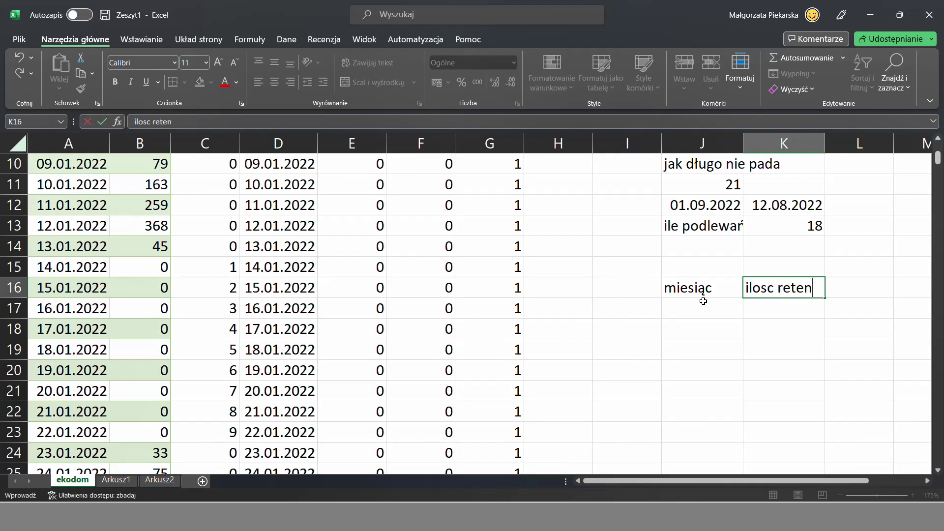
pyautogui.write('cjonowane')
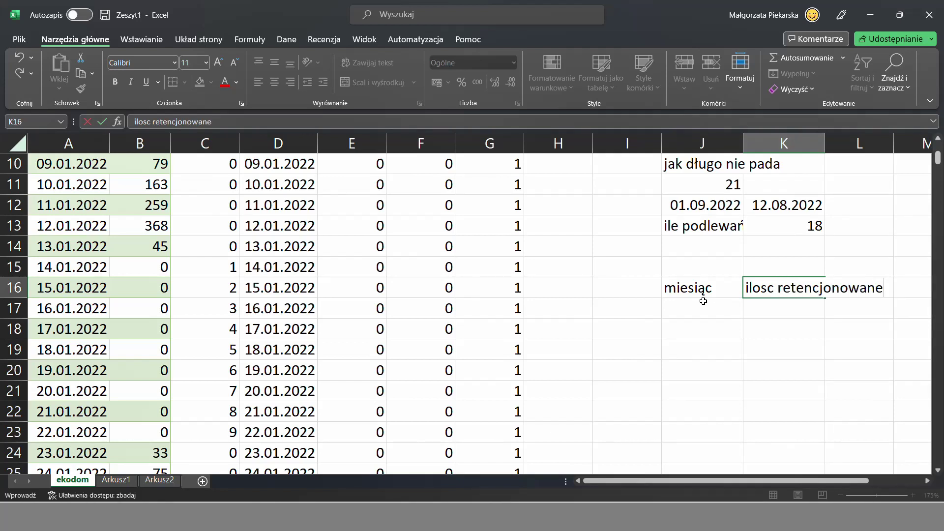
pyautogui.write('j wody')
pyautogui.press('Return')
# Step: Enter the month numbers 1 to 12 in J17:J28, extending the series from the first values
pyautogui.click(703, 301)
pyautogui.write('1')
pyautogui.press('Return')
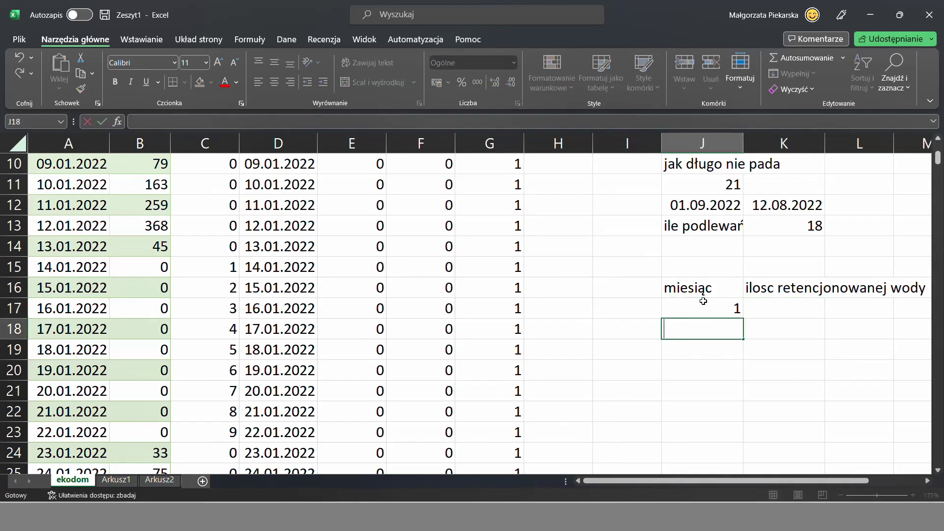
pyautogui.write('2')
pyautogui.press('Return')
pyautogui.write('3')
pyautogui.press('Return')
pyautogui.write('4')
pyautogui.press('Return')
pyautogui.moveTo(733, 309); pyautogui.dragTo(736, 437)
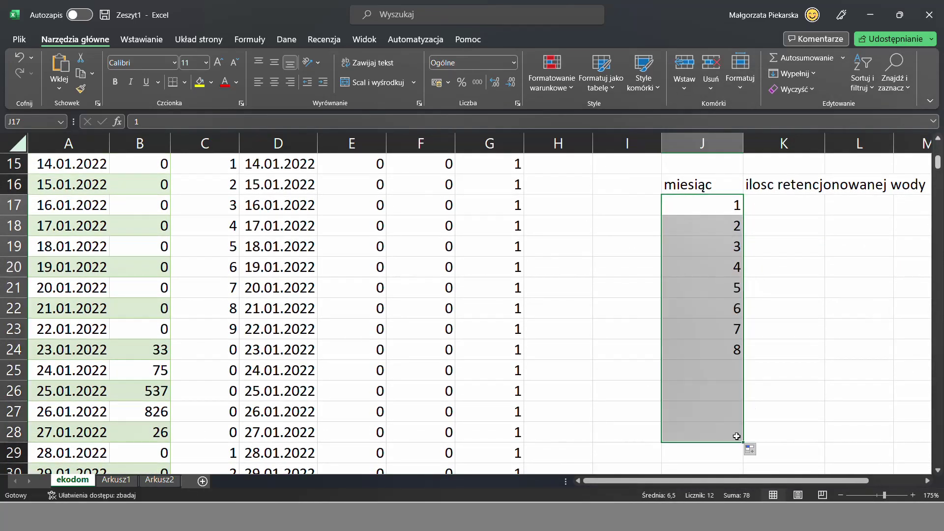
# Step: Sum the retained water for month 1 in K17 with the formula =SUMA.JEŻELI(G:G;J17;B:B)
pyautogui.click(790, 208)
pyautogui.write('=s')
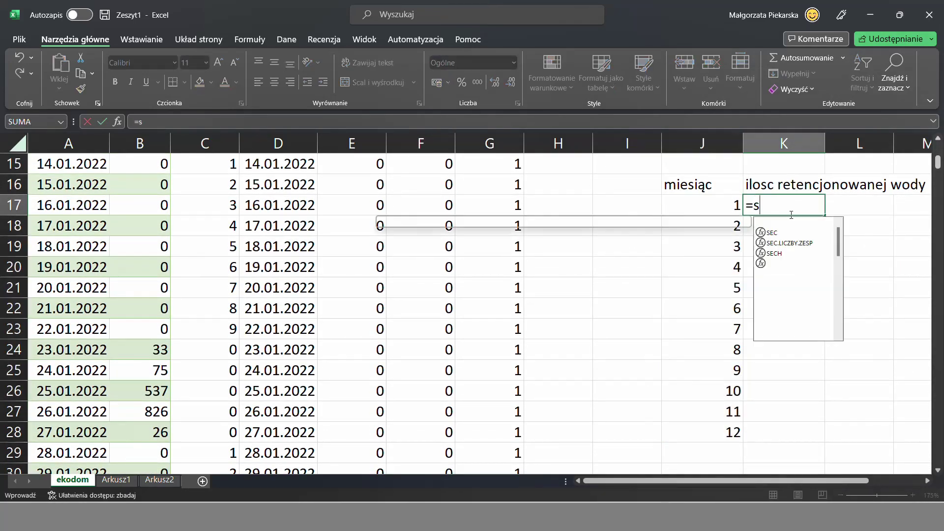
pyautogui.write('uma.j')
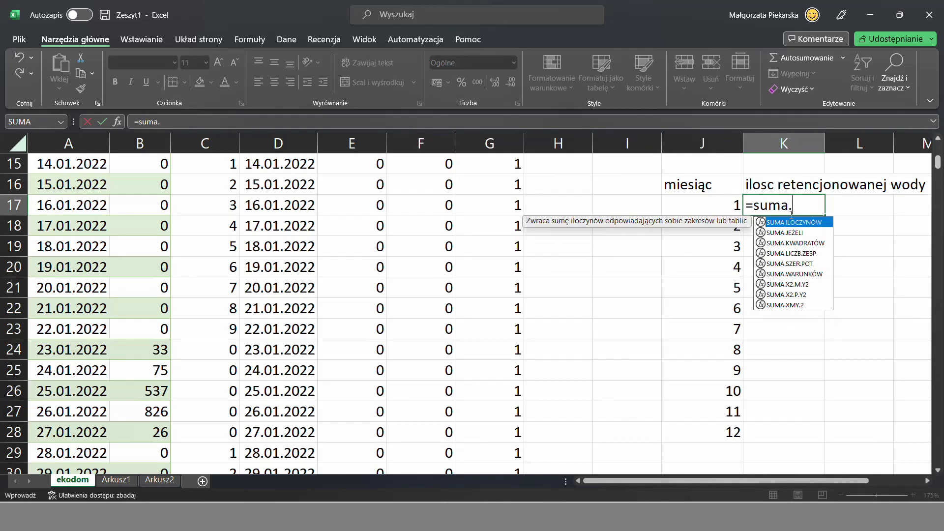
pyautogui.press('Tab')
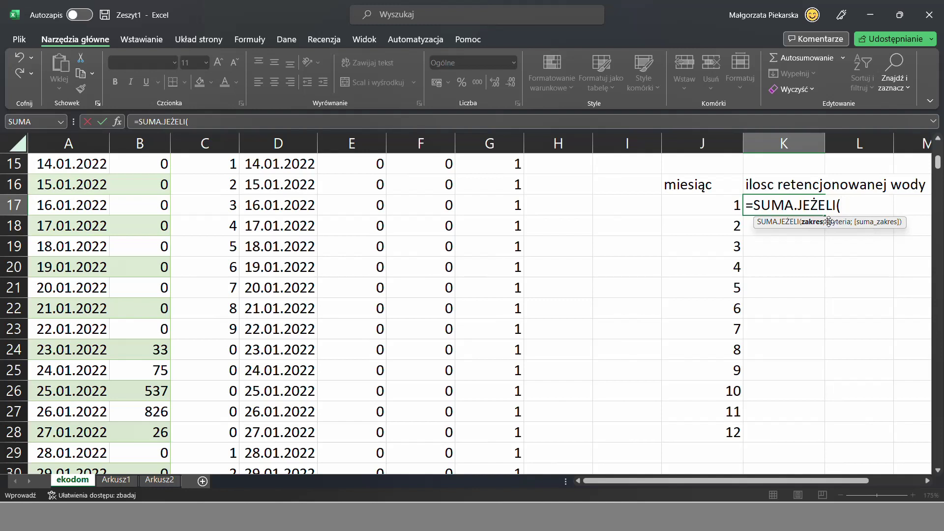
pyautogui.click(493, 142)
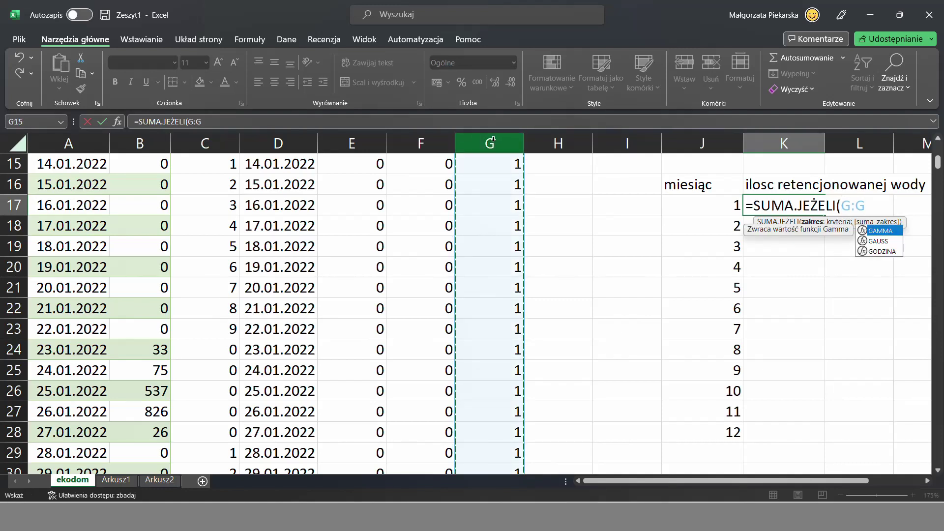
pyautogui.write(';')
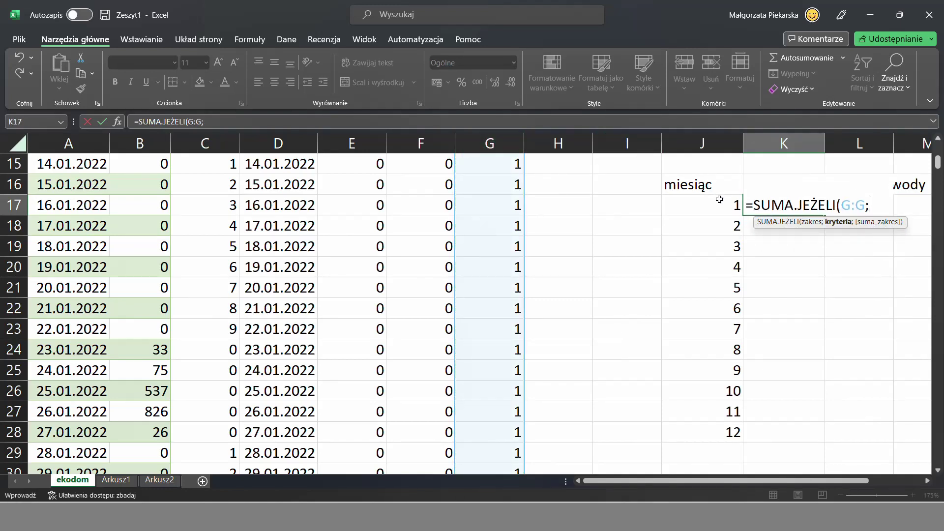
pyautogui.click(721, 206)
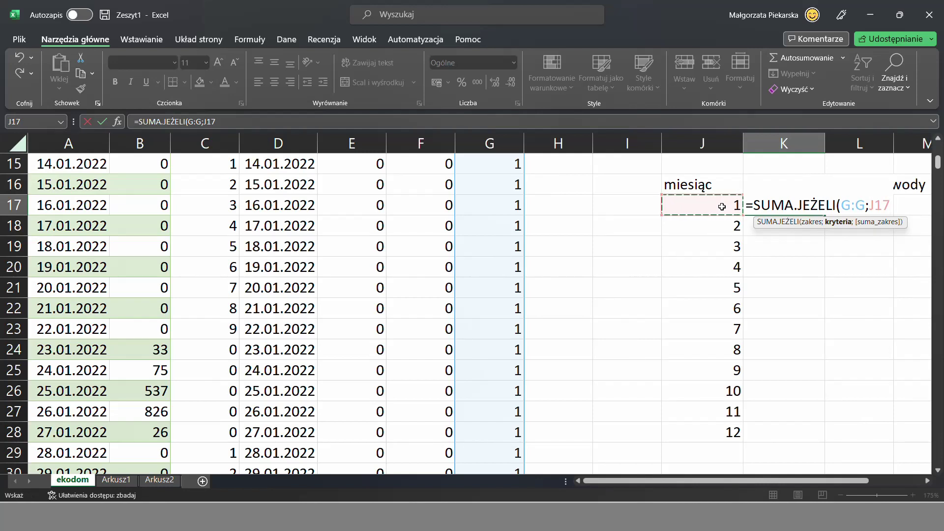
pyautogui.write(';')
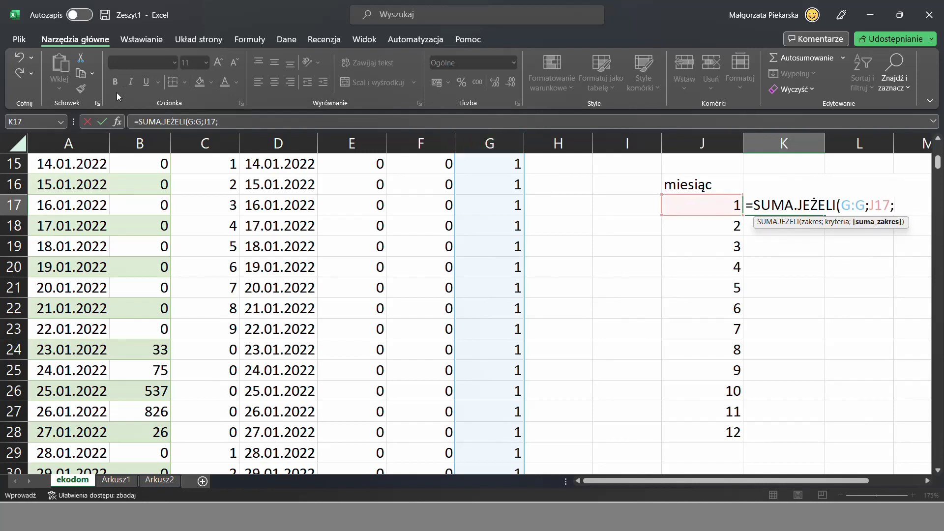
pyautogui.click(144, 139)
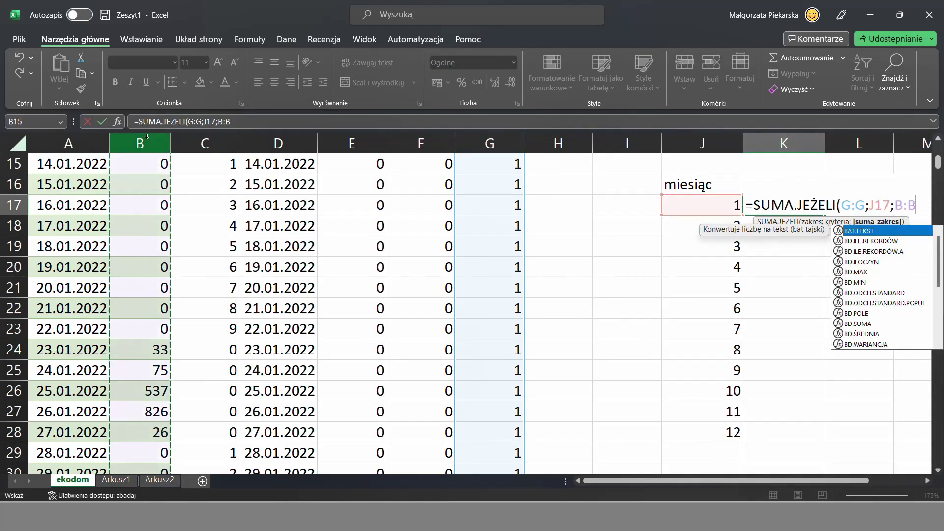
pyautogui.write(')')
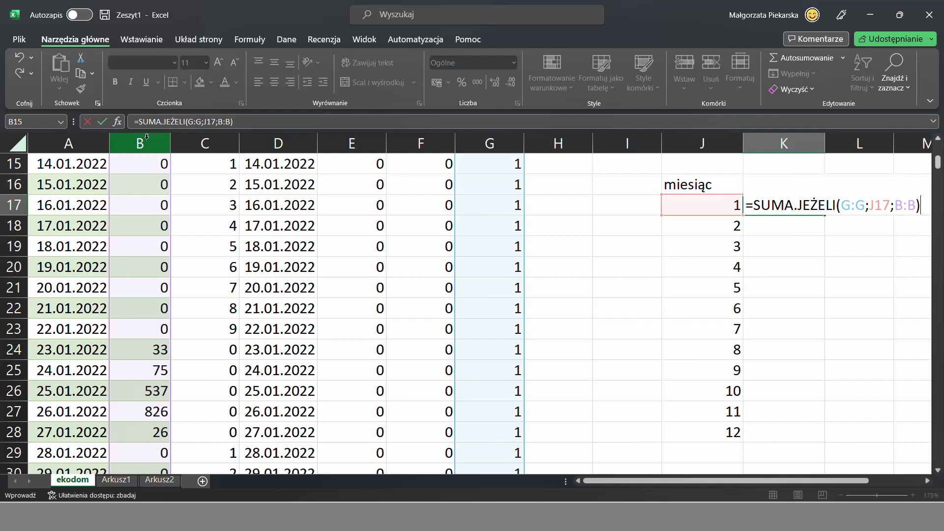
pyautogui.press('Return')
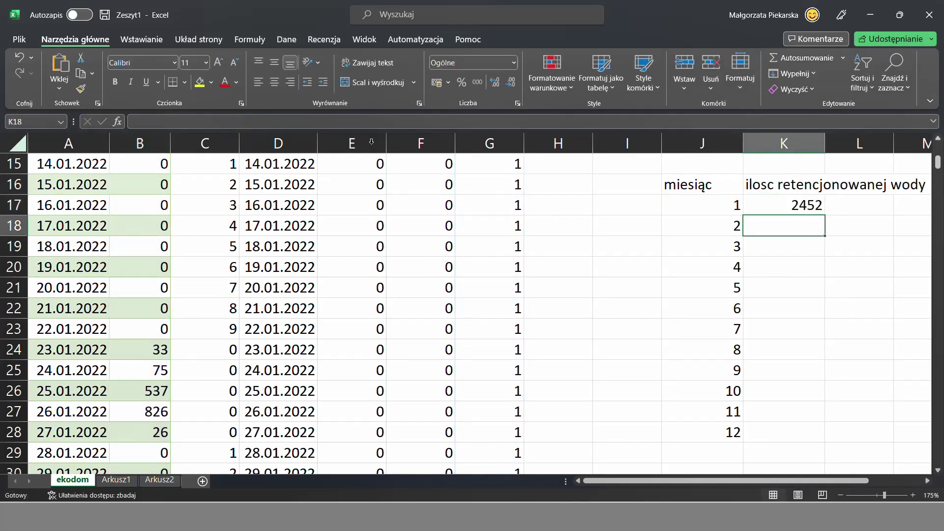
# Step: Fill the K17 formula down to K28 and check the copied formula in K27
pyautogui.click(820, 206)
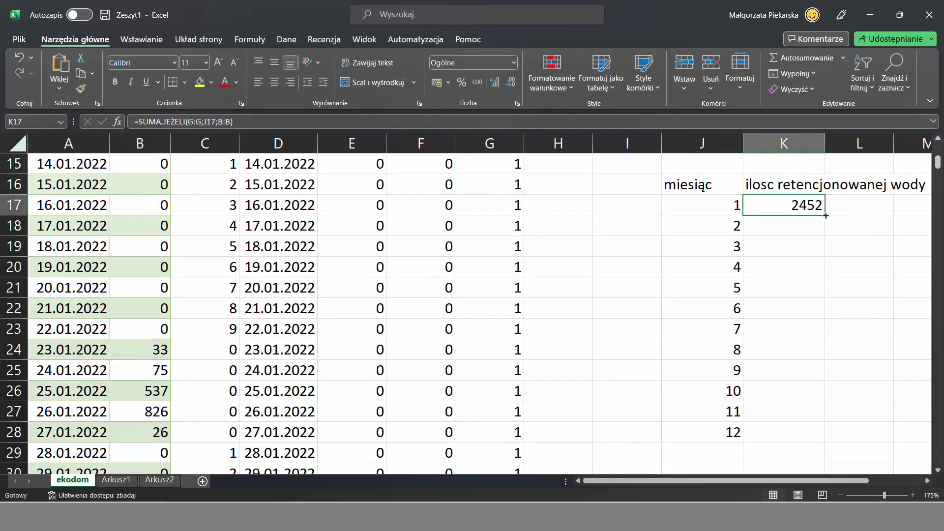
pyautogui.moveTo(827, 215); pyautogui.dragTo(796, 434)
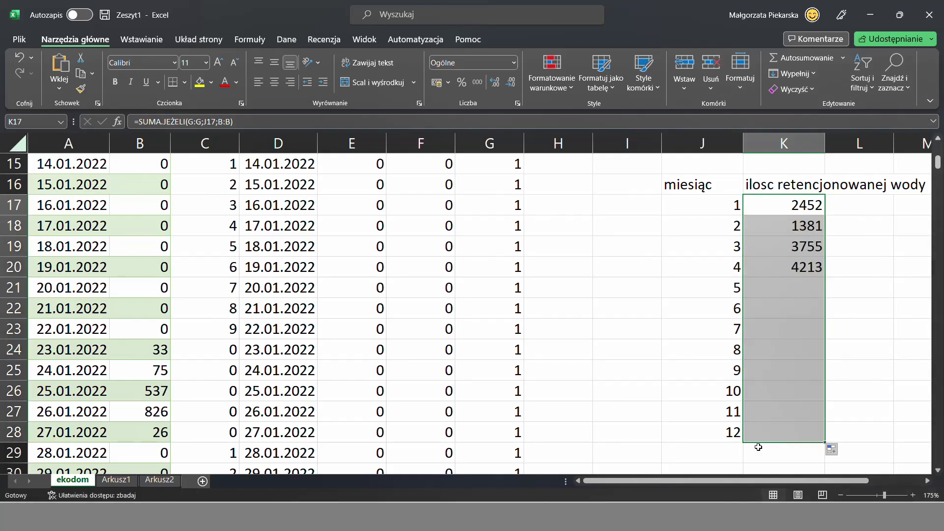
pyautogui.doubleClick(812, 404)
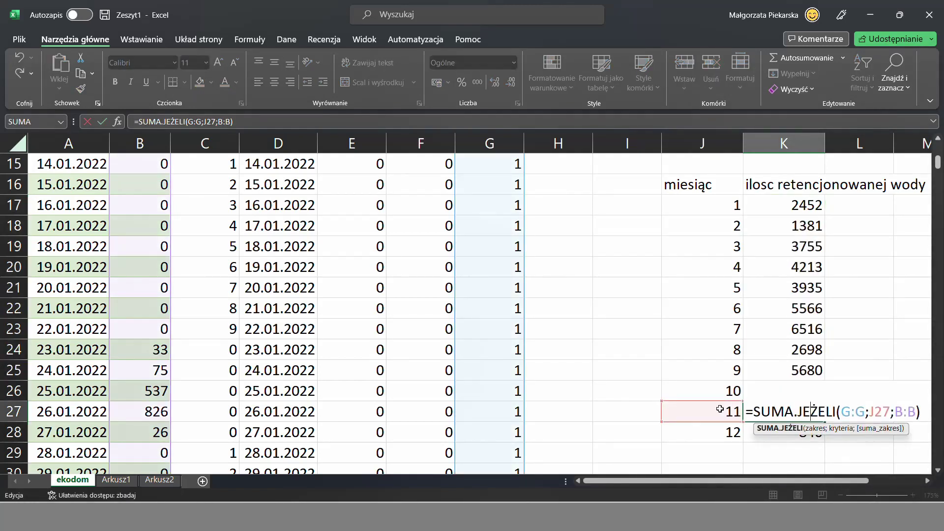
pyautogui.press('Escape')
pyautogui.scroll(1, 735, 248)
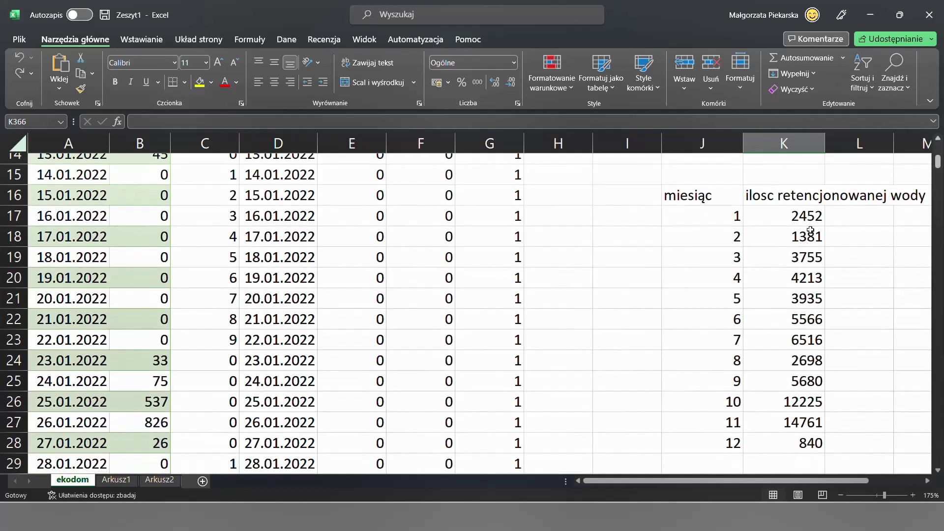
# Step: Insert a clustered column chart from the monthly water totals in K17:K28
pyautogui.moveTo(807, 218); pyautogui.dragTo(811, 442)
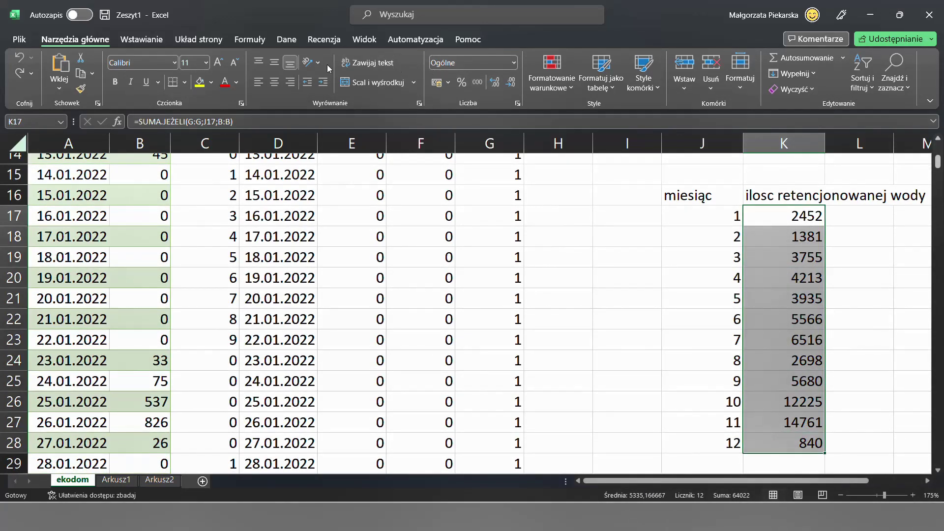
pyautogui.click(148, 41)
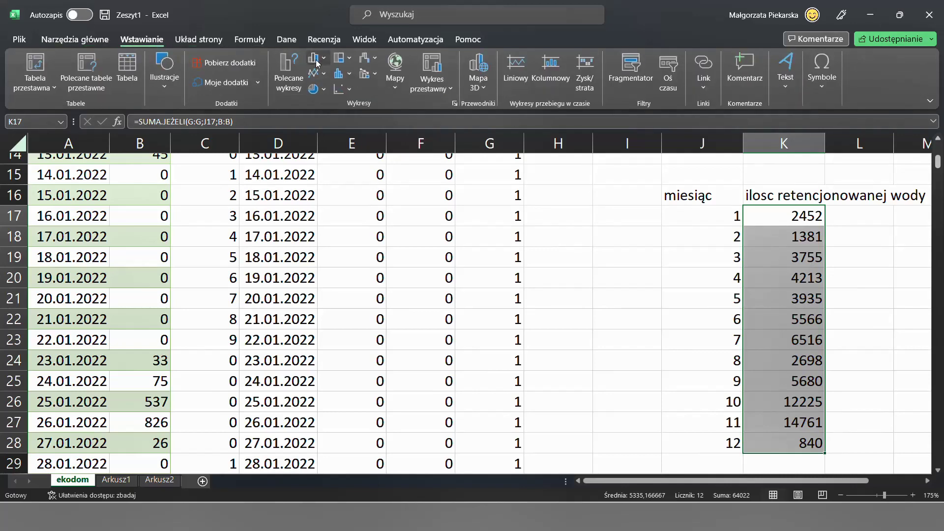
pyautogui.click(317, 58)
pyautogui.click(320, 97)
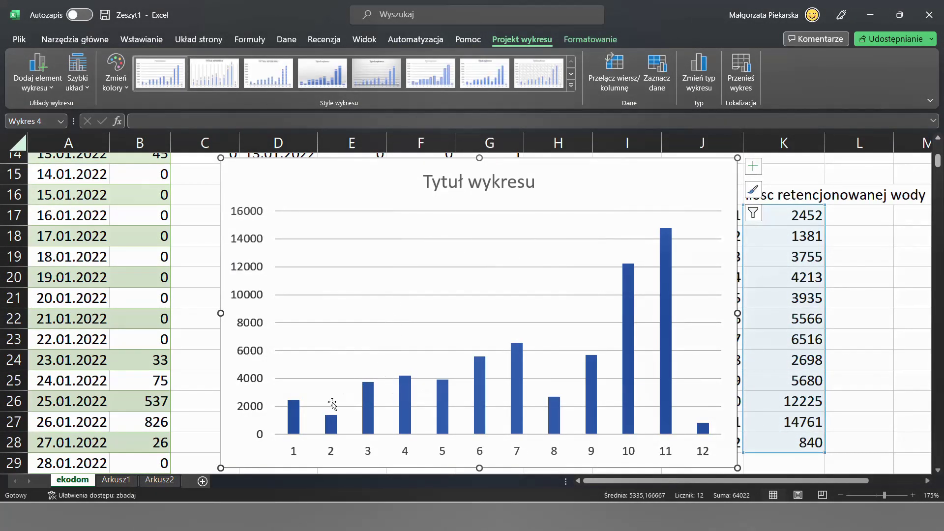
# Step: Replace the chart title with "Ilosc retencjonowanej wody w kolejnych miesiacach 2022"
pyautogui.doubleClick(446, 185)
pyautogui.tripleClick(447, 185)
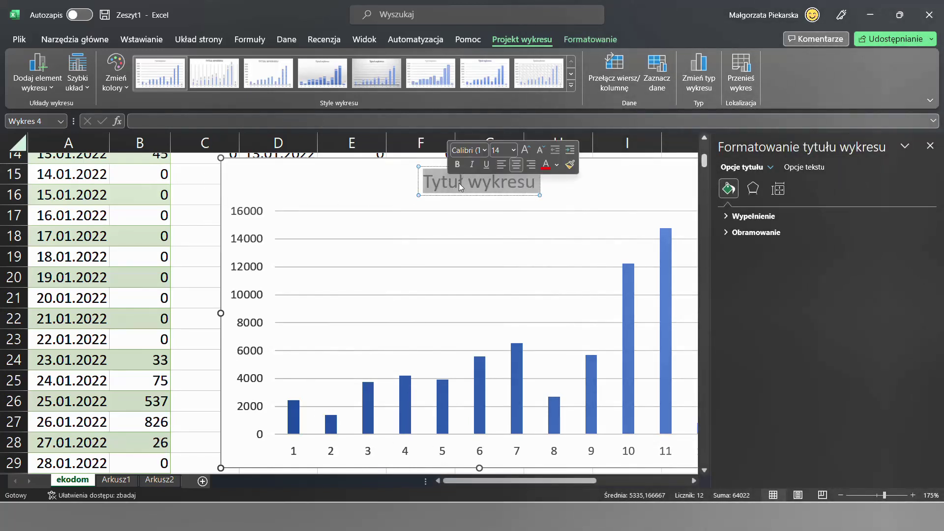
pyautogui.press('Delete')
pyautogui.write('Ilosc')
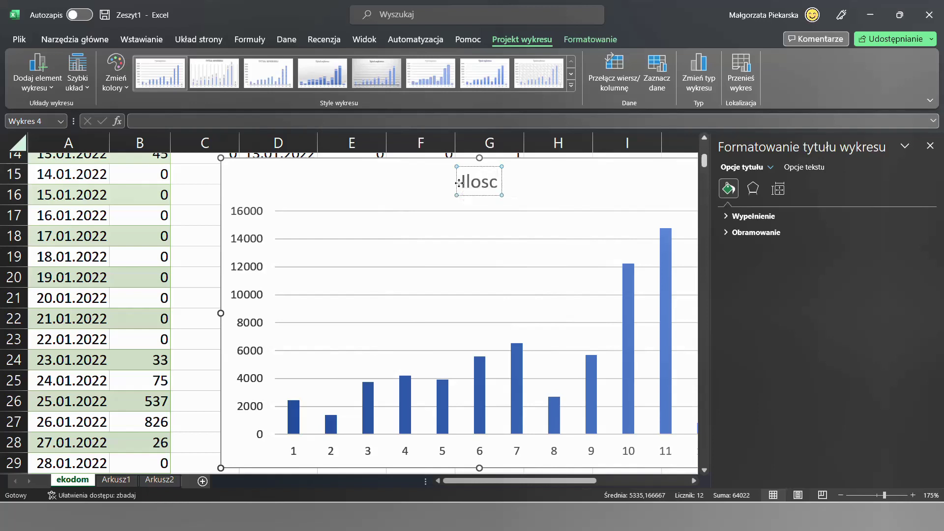
pyautogui.write(' retencionowanej')
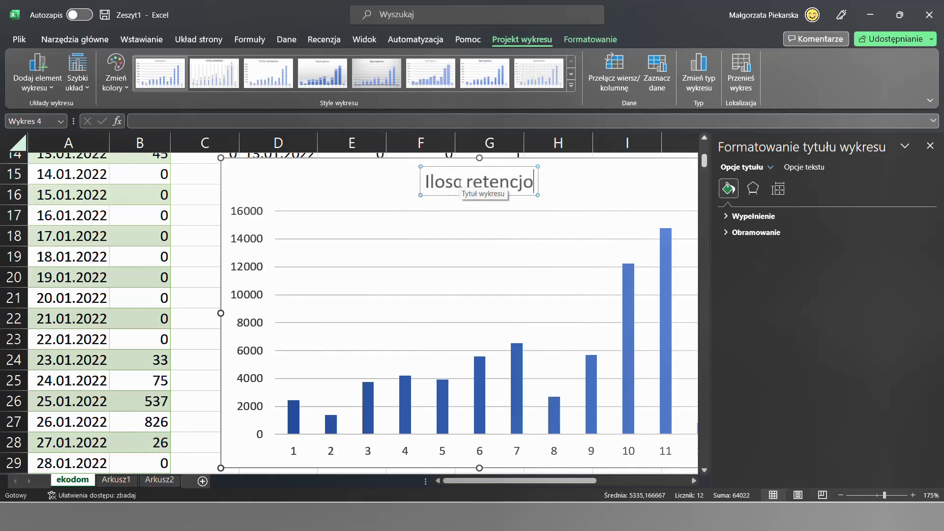
pyautogui.write(' wody')
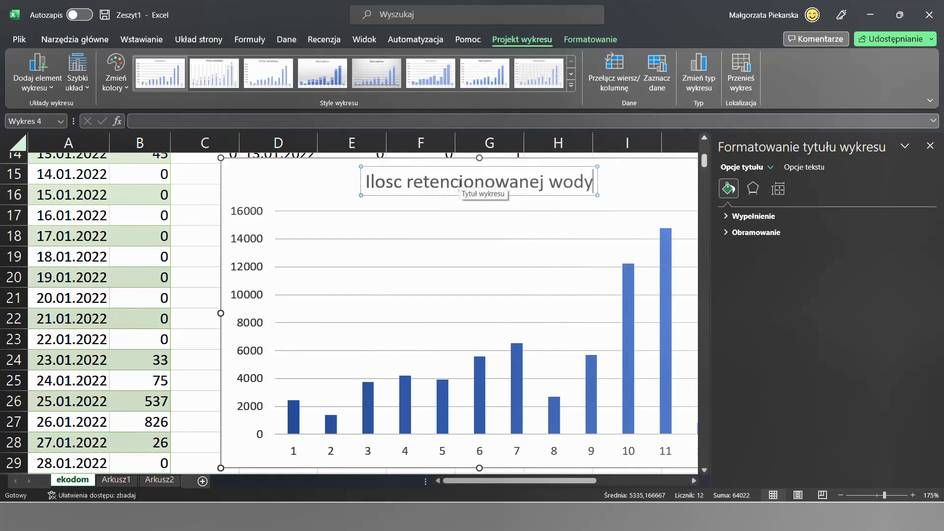
pyautogui.write(' w kol')
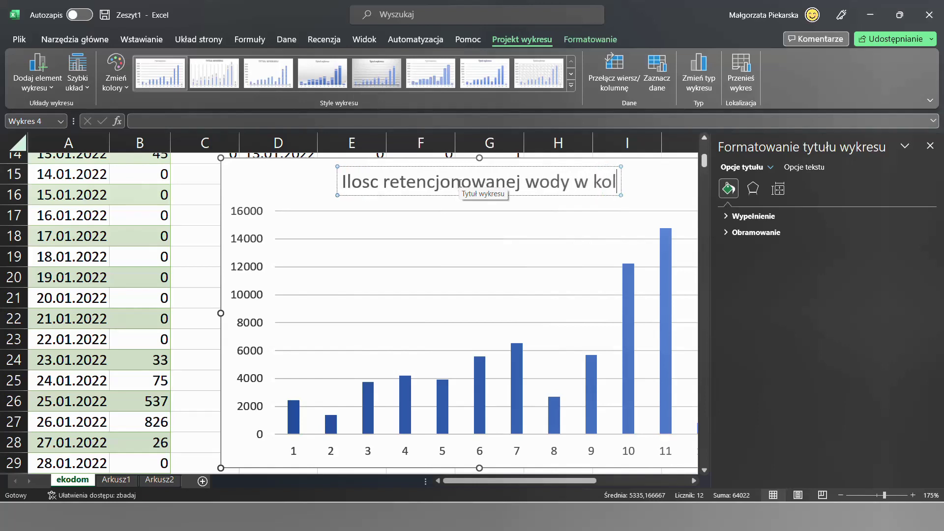
pyautogui.write('ejnych miesiac')
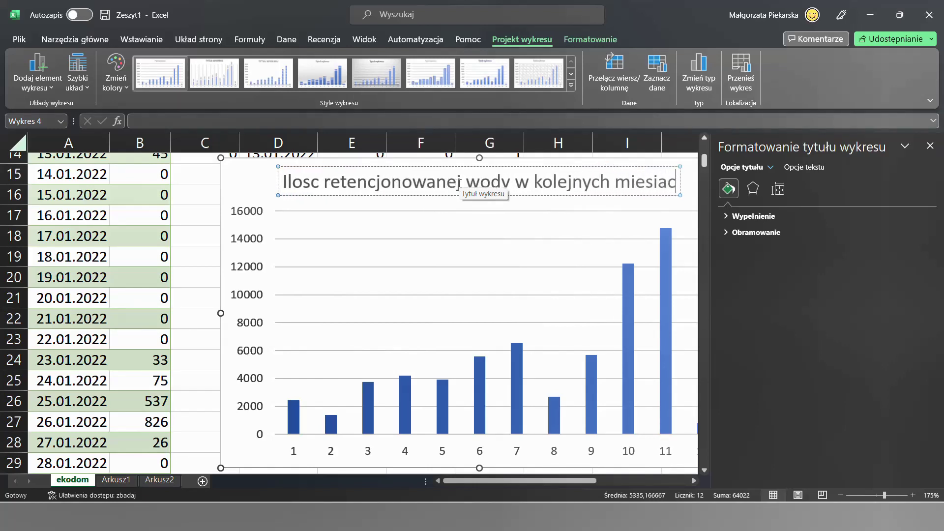
pyautogui.write('ach 20222')
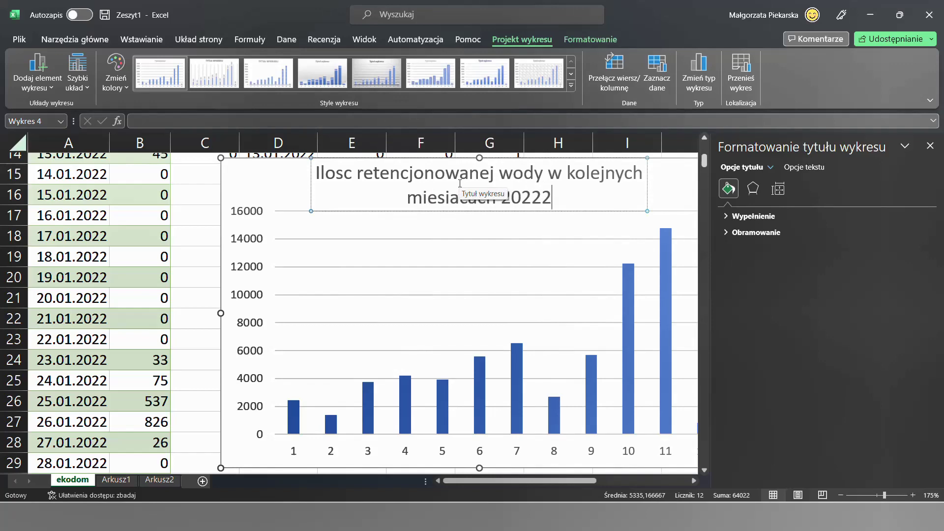
# Step: Move the chart to a new sheet of its own named Wykres
pyautogui.rightClick(693, 305)
pyautogui.click(742, 323)
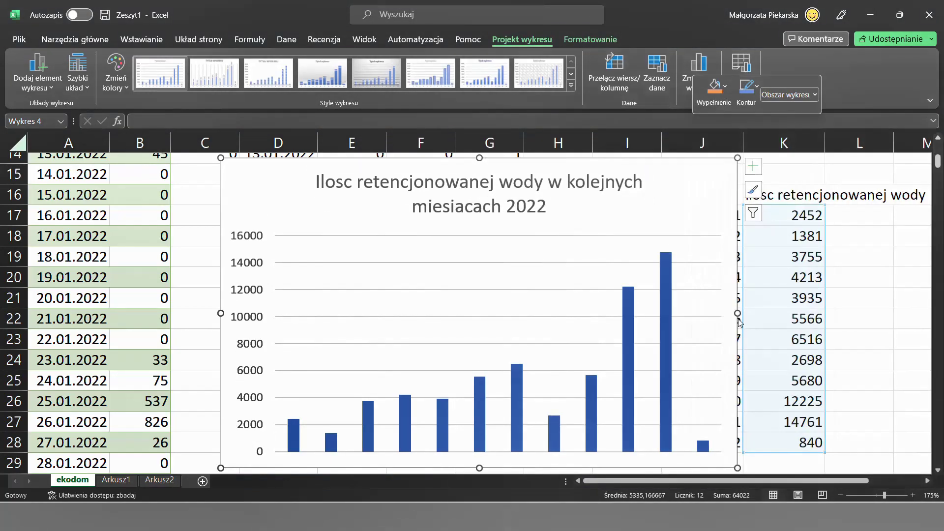
pyautogui.click(666, 300)
pyautogui.click(762, 301)
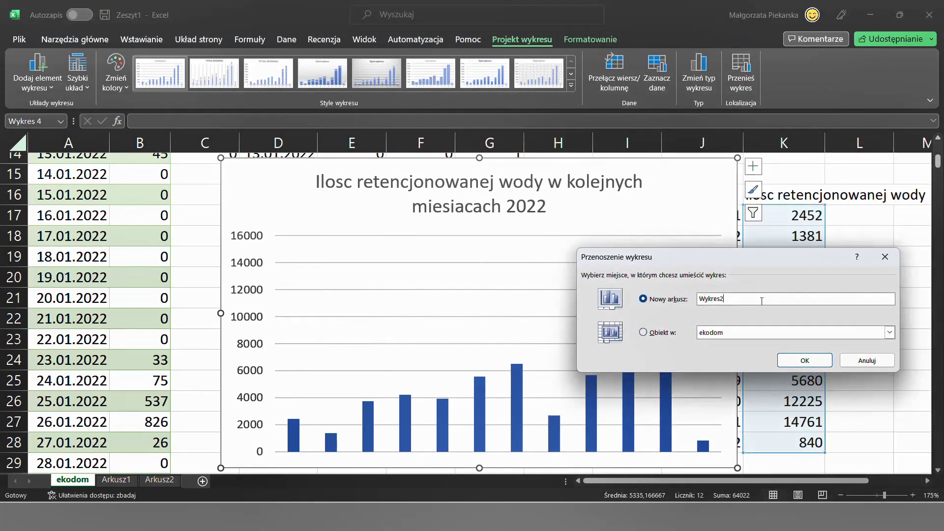
pyautogui.press('Return')
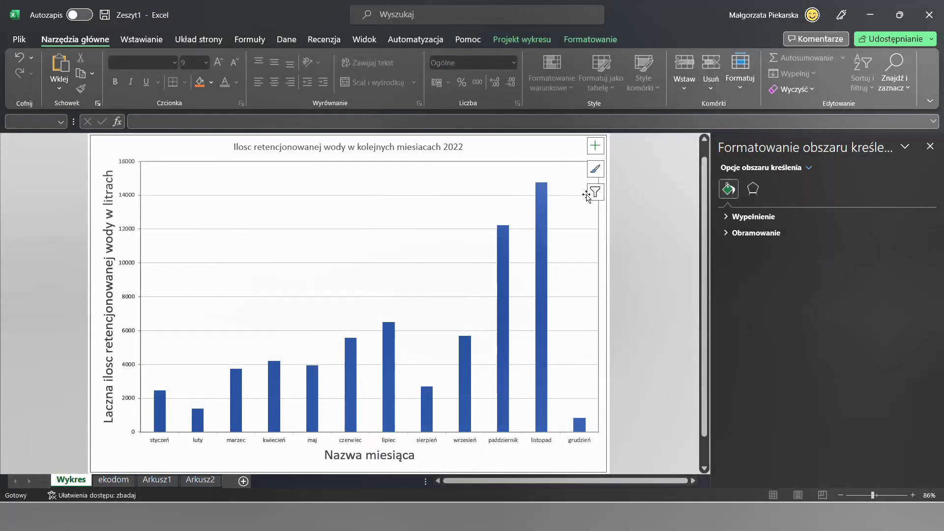
# Step: Review the chart's axis title options and month axis, and select the month names in N17:N28 on the ekodom sheet
pyautogui.click(537, 39)
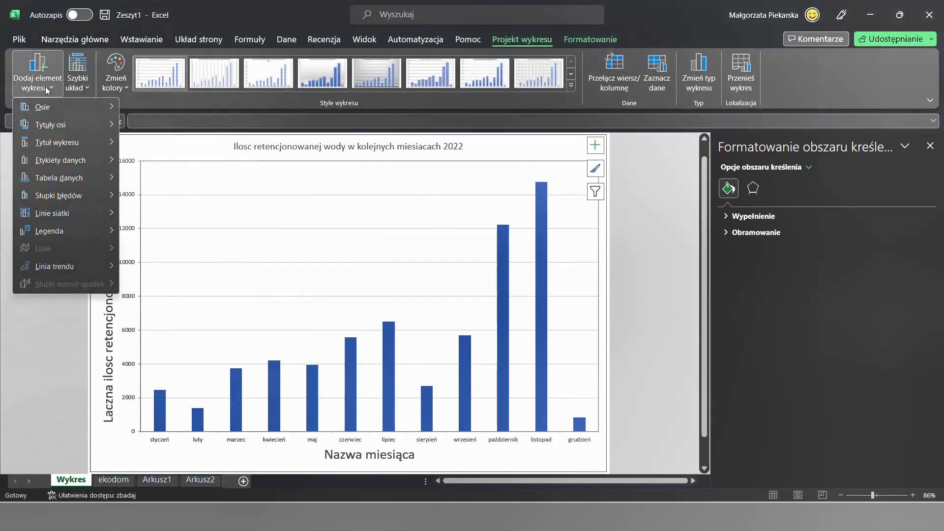
pyautogui.moveTo(47, 130)
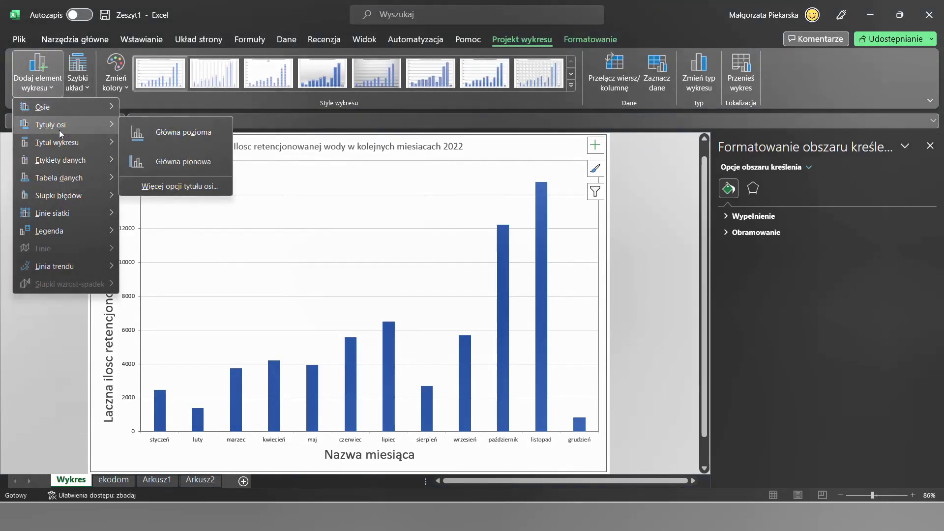
pyautogui.click(55, 387)
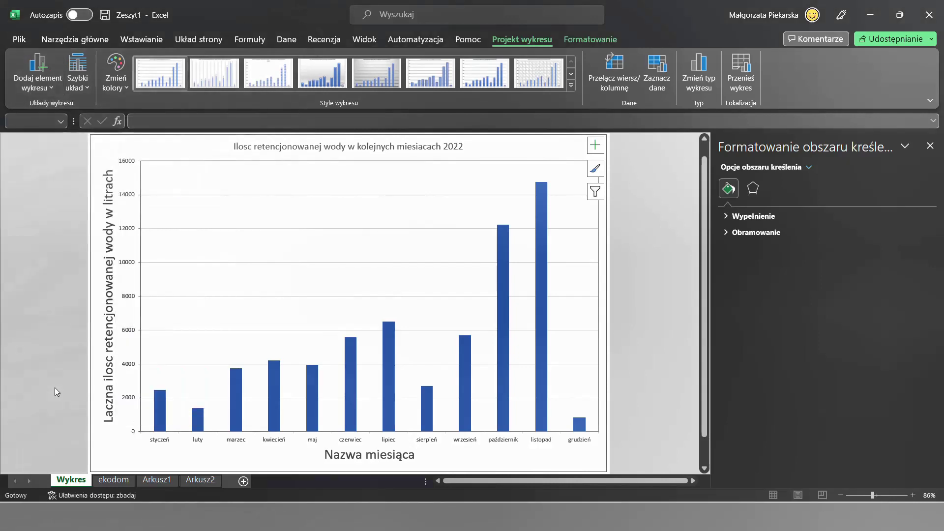
pyautogui.click(161, 442)
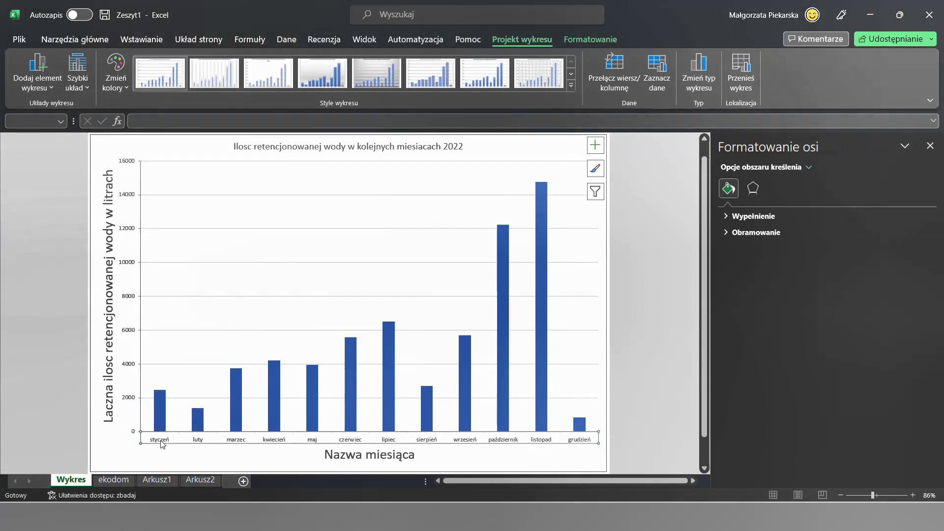
pyautogui.click(120, 481)
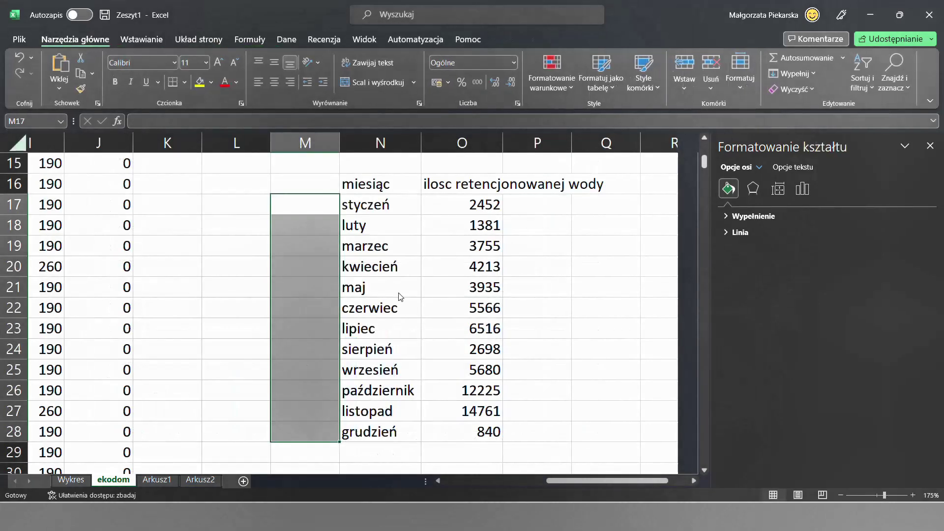
pyautogui.click(383, 205)
pyautogui.moveTo(384, 206); pyautogui.dragTo(376, 432)
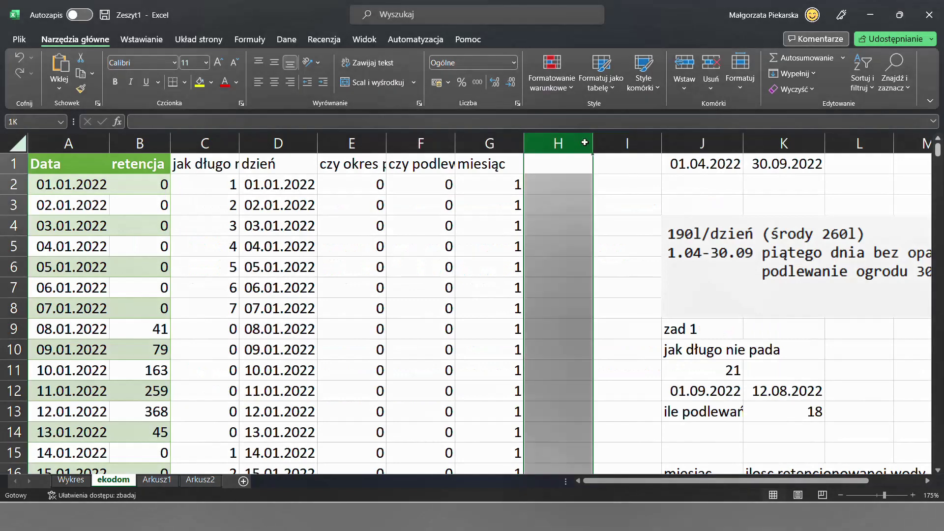
# Step: Insert four blank columns before column H on the ekodom sheet
pyautogui.moveTo(558, 143); pyautogui.dragTo(785, 143)
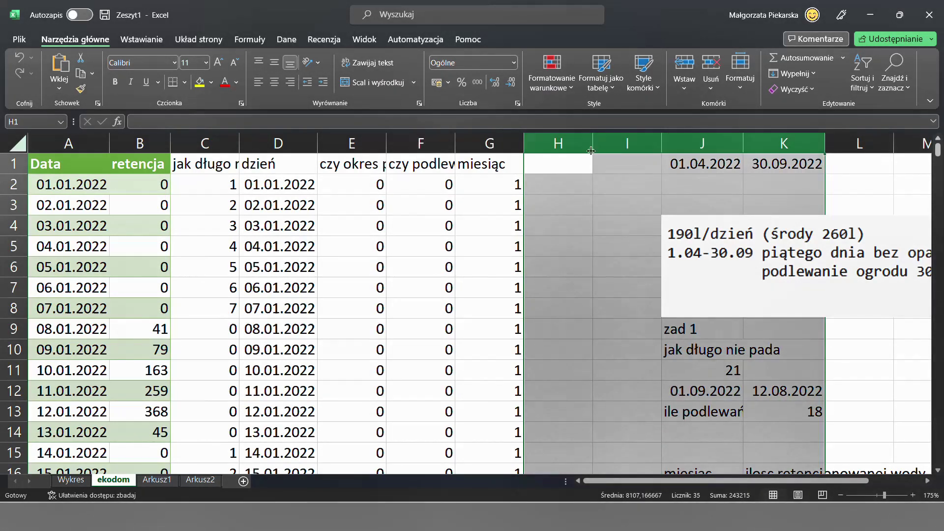
pyautogui.rightClick(586, 142)
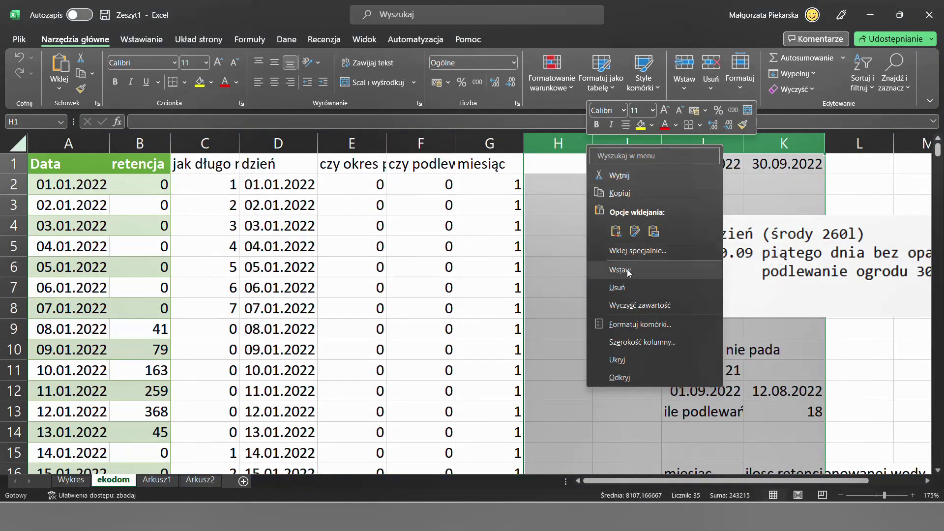
pyautogui.click(627, 269)
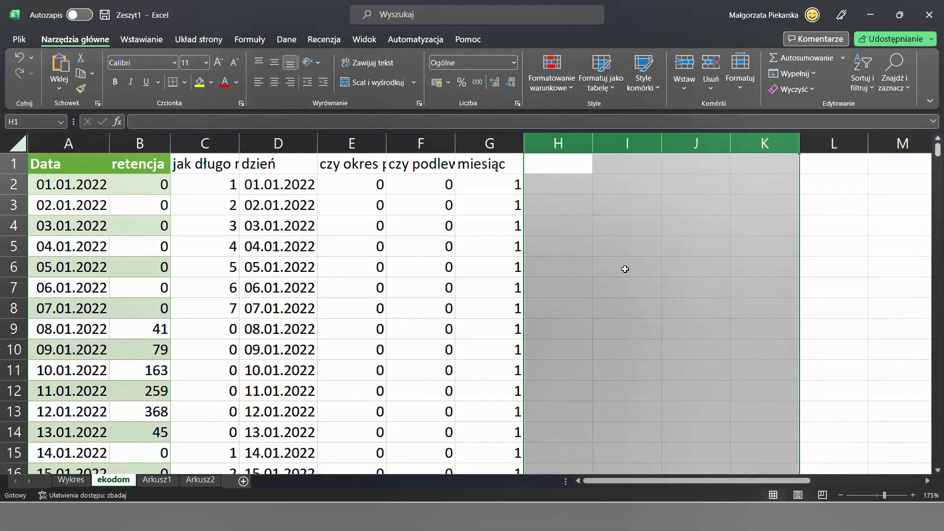
# Step: Enter the headers "stan zbiornika rano", "zużycie" and "ile z wodociągów" in cells H1, I1 and J1
pyautogui.click(557, 168)
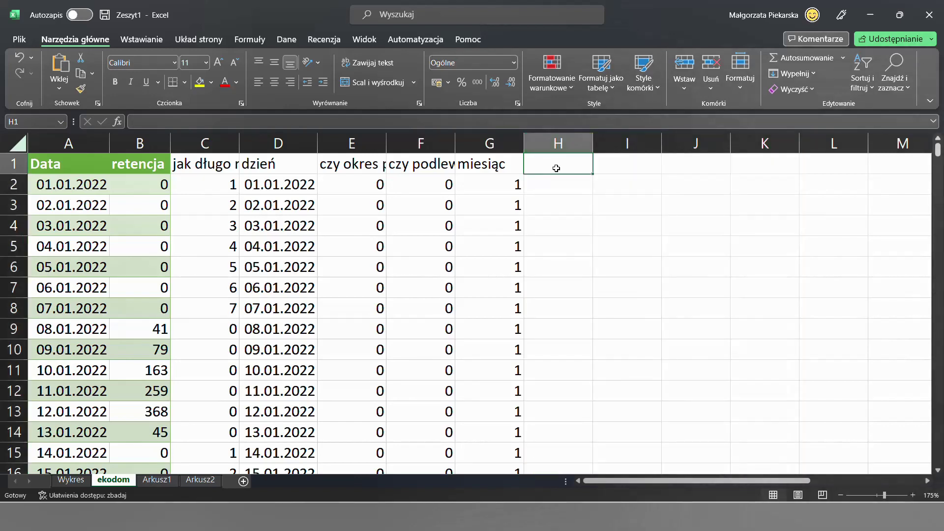
pyautogui.write('stan zbiornika')
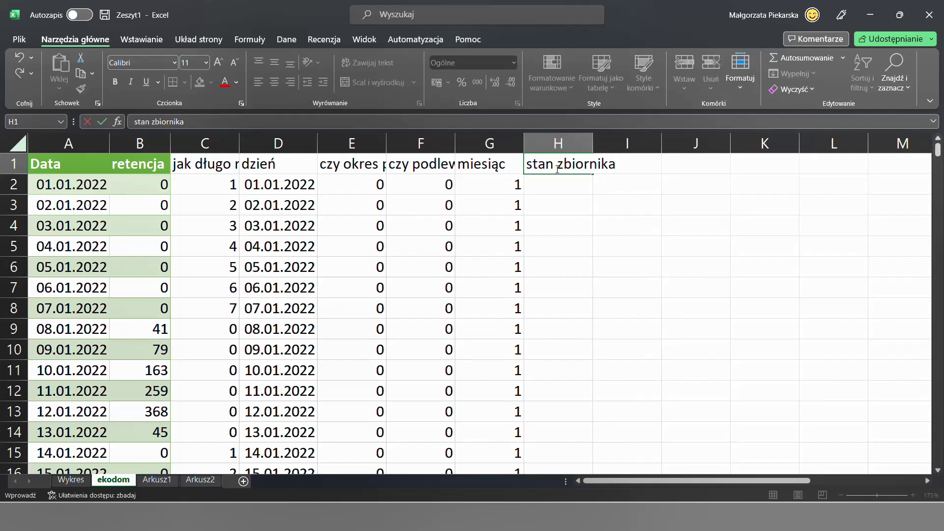
pyautogui.write(' rano')
pyautogui.press('Return')
pyautogui.click(556, 168)
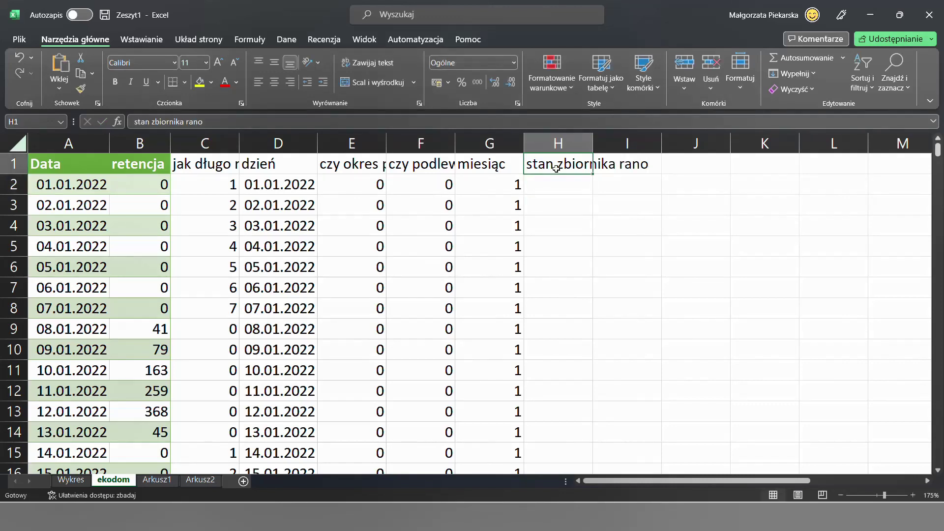
pyautogui.press('Right')
pyautogui.write('zużycie')
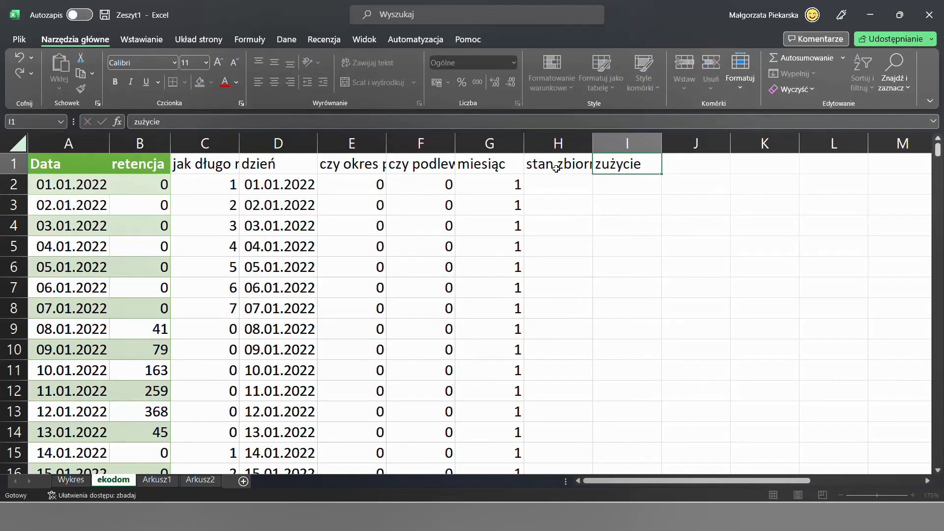
pyautogui.press('Return')
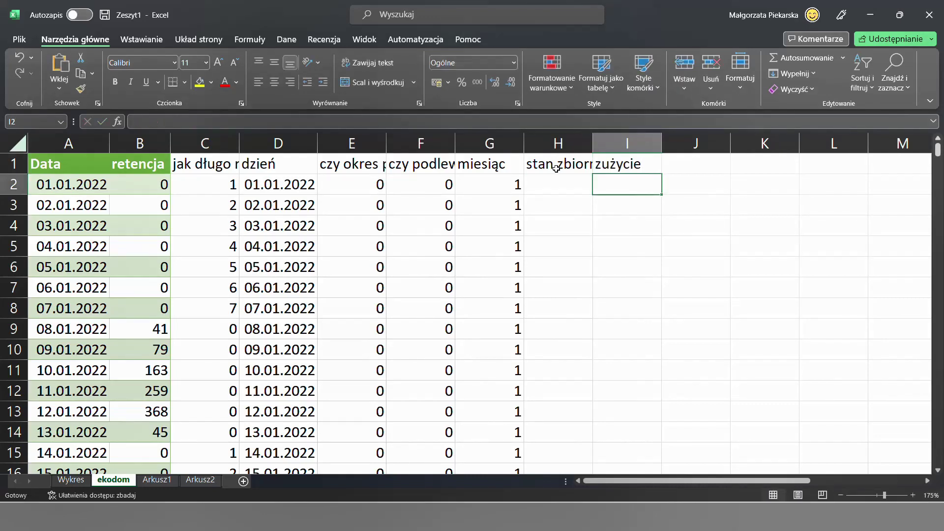
pyautogui.press('Up')
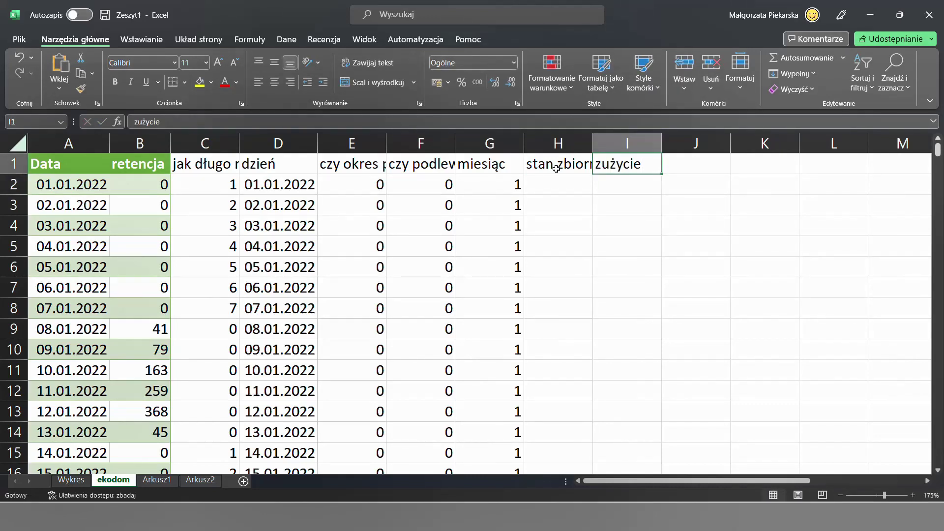
pyautogui.press('Right')
pyautogui.write('ile z')
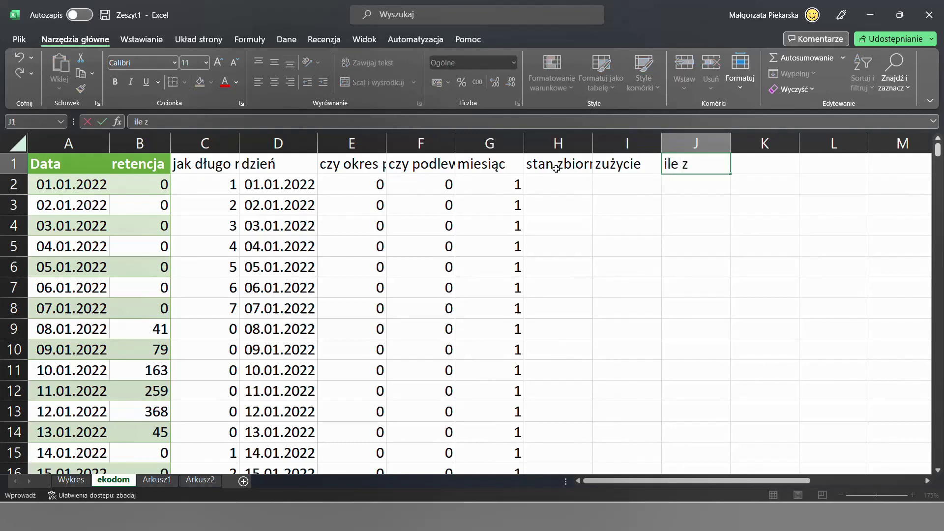
pyautogui.write(' wodociągów')
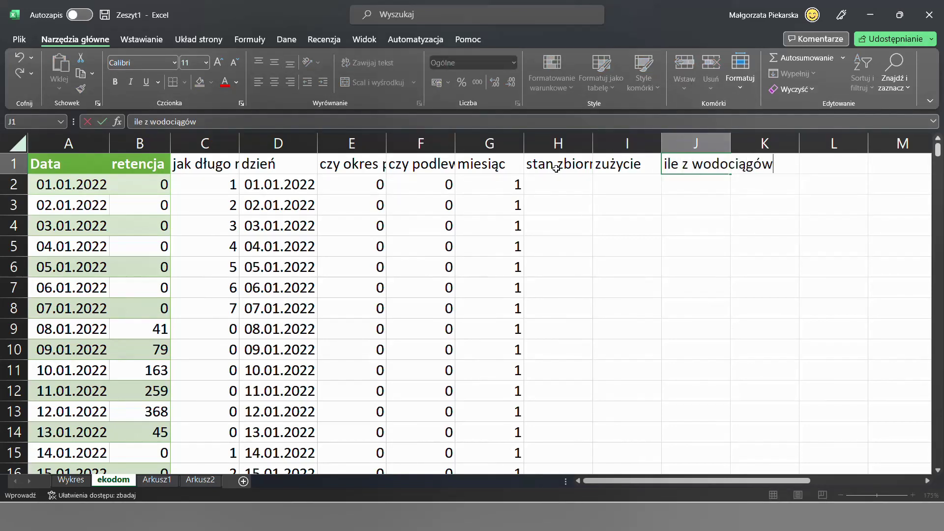
pyautogui.press('Return')
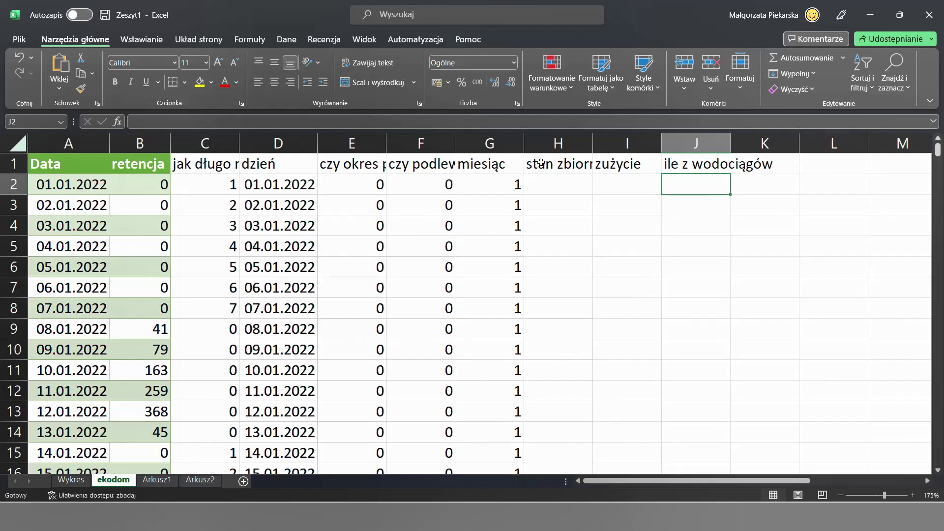
pyautogui.click(559, 182)
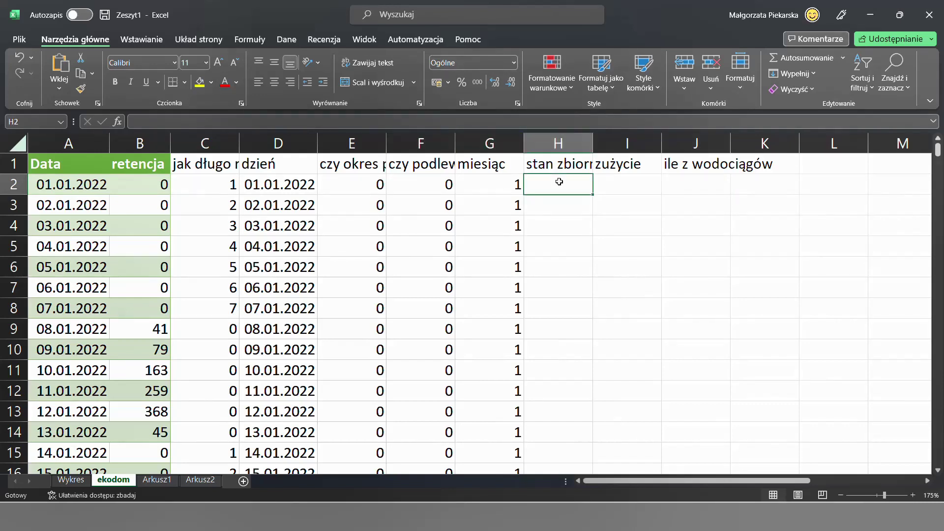
pyautogui.write('5000+')
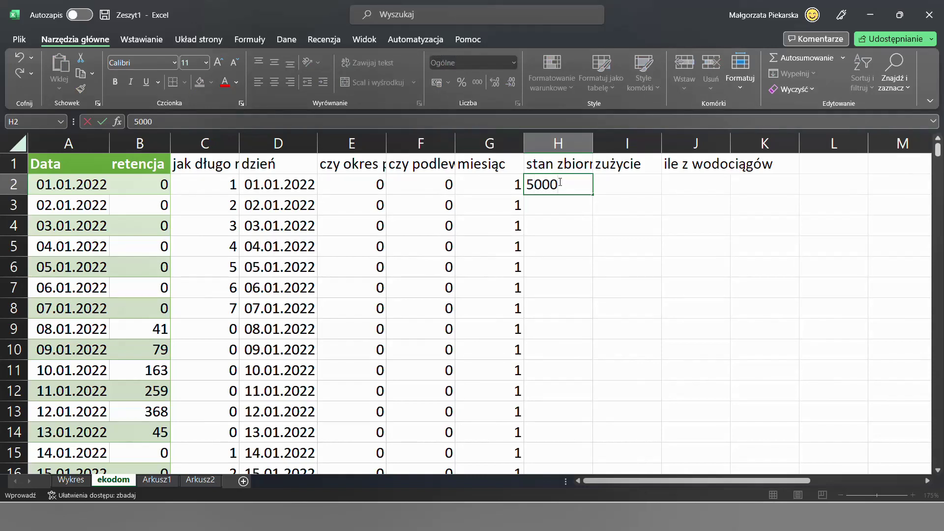
pyautogui.click(147, 182)
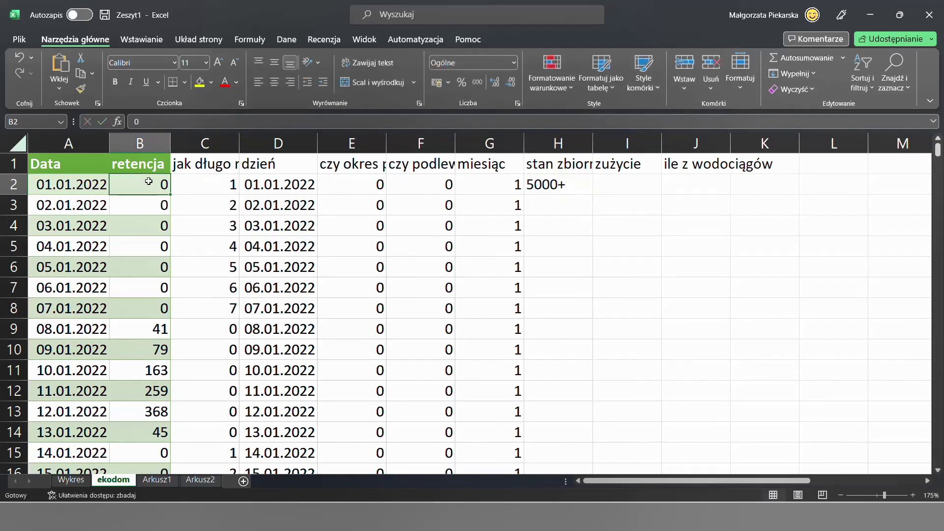
# Step: Enter the formula =5000+B2 in H2 for the first morning's tank level
pyautogui.click(546, 186)
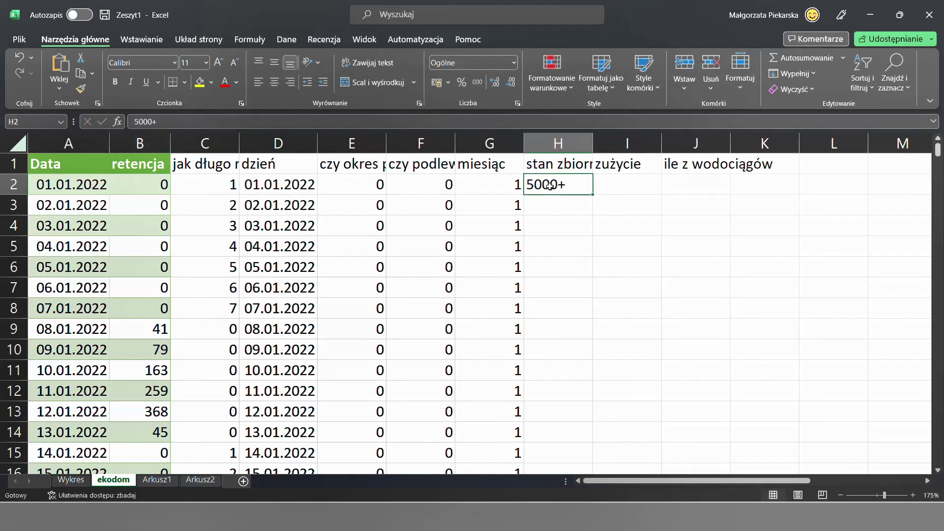
pyautogui.write('=')
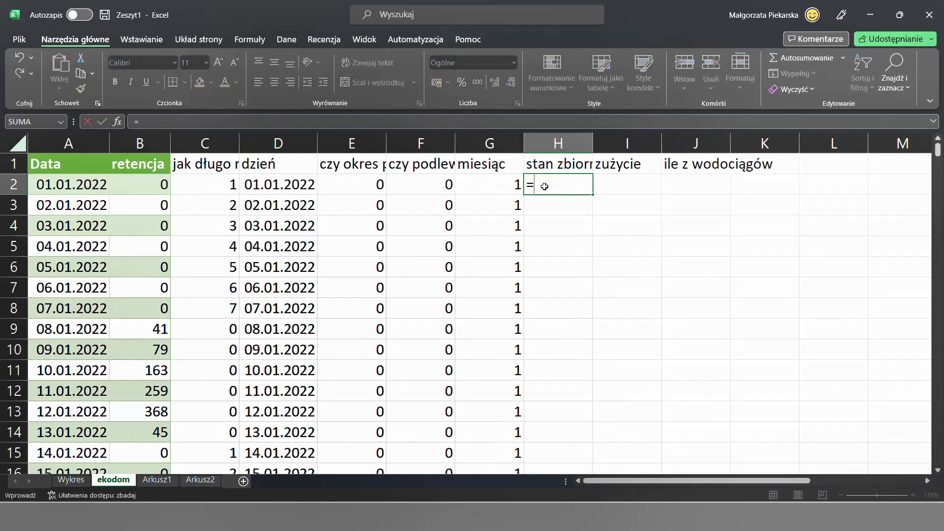
pyautogui.write('5000+')
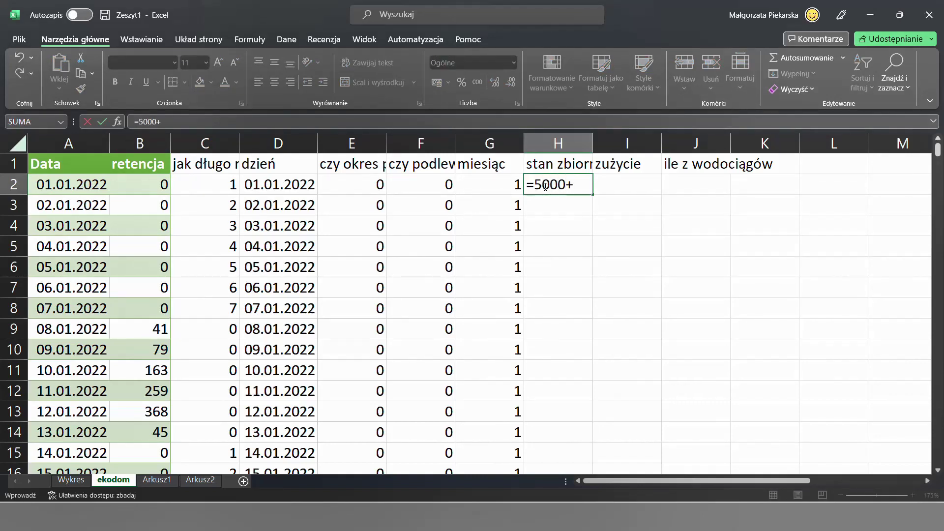
pyautogui.click(156, 190)
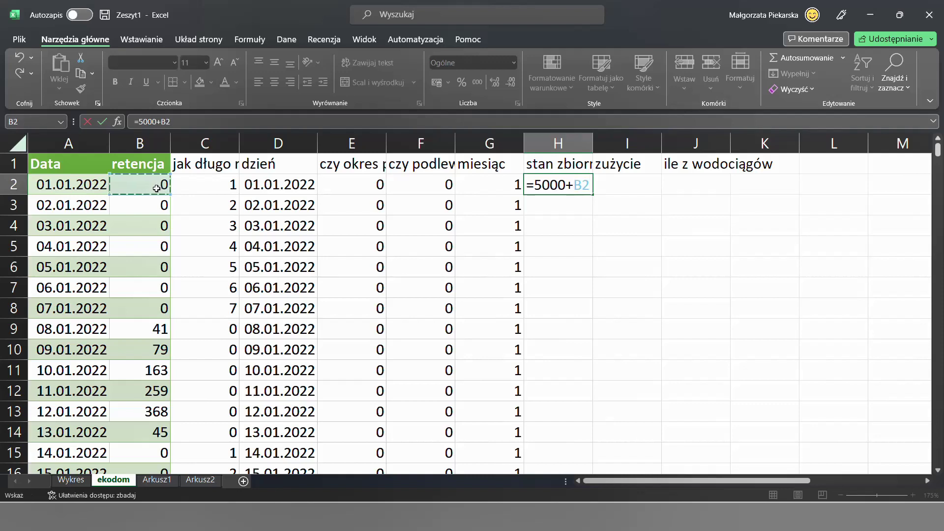
pyautogui.press('Return')
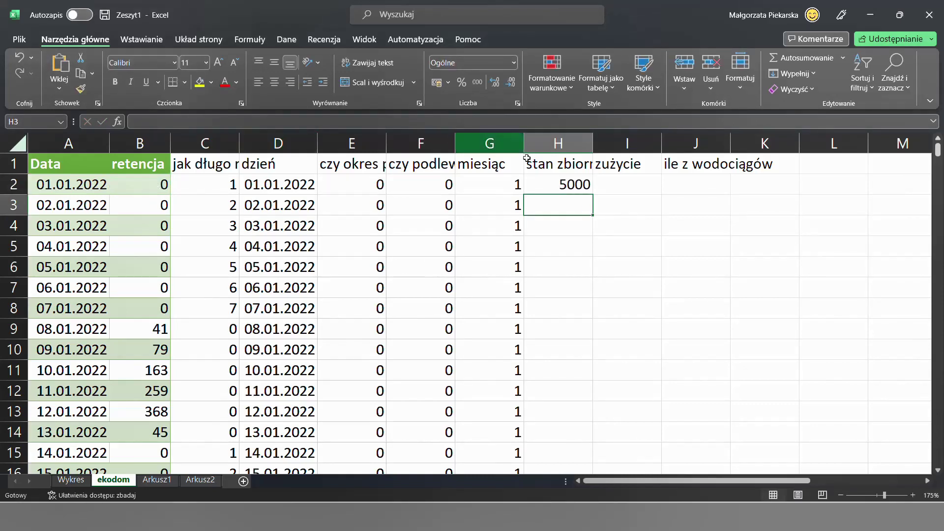
# Step: Begin the consumption formula in I2 with =JEŻELI(DZIEŃ.TYG(A2;2)=3;260;190)+, giving 260 litres on Wednesdays and 190 on other days
pyautogui.click(634, 179)
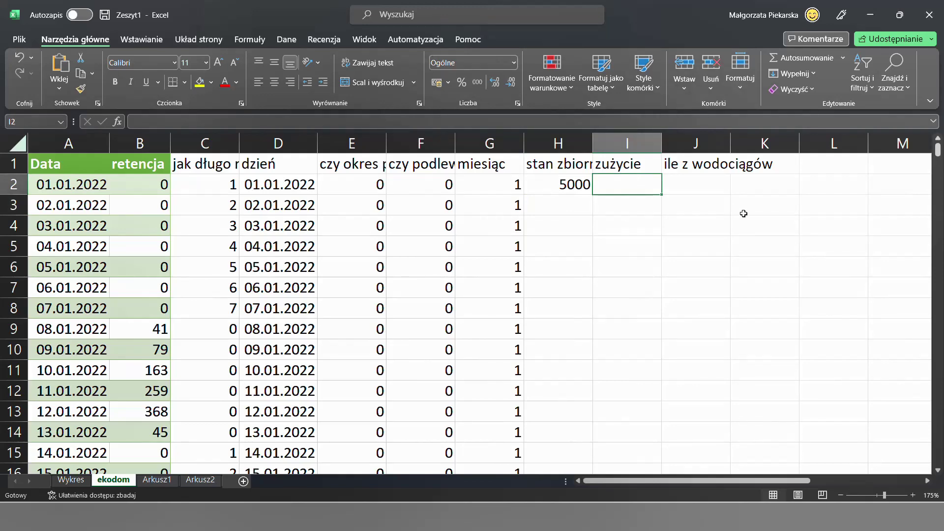
pyautogui.moveTo(685, 481)
pyautogui.mouseDown()
pyautogui.moveTo(751, 482)
pyautogui.moveTo(692, 479)
pyautogui.mouseUp()
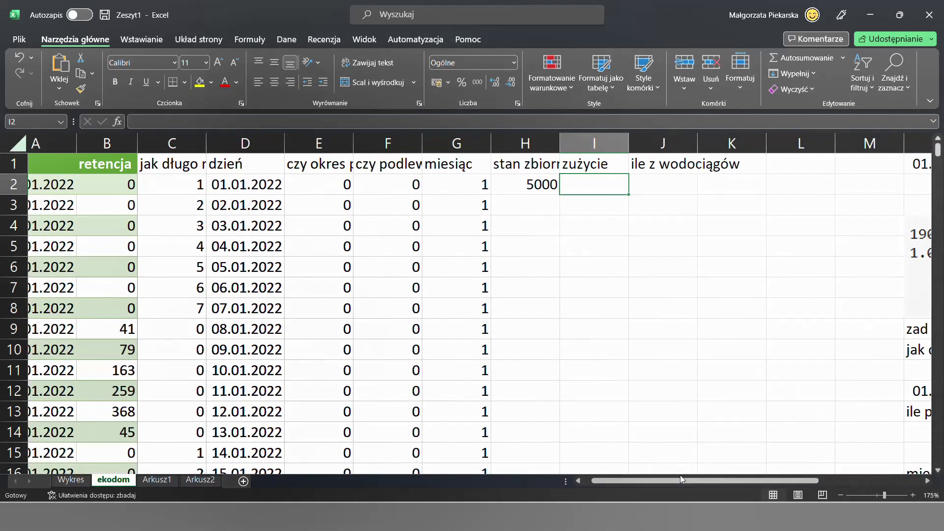
pyautogui.write('=je')
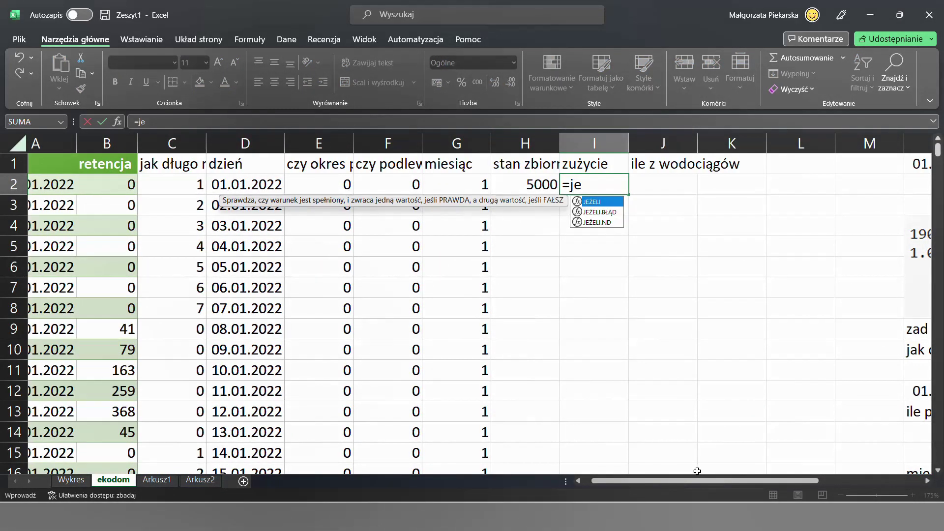
pyautogui.doubleClick(590, 205)
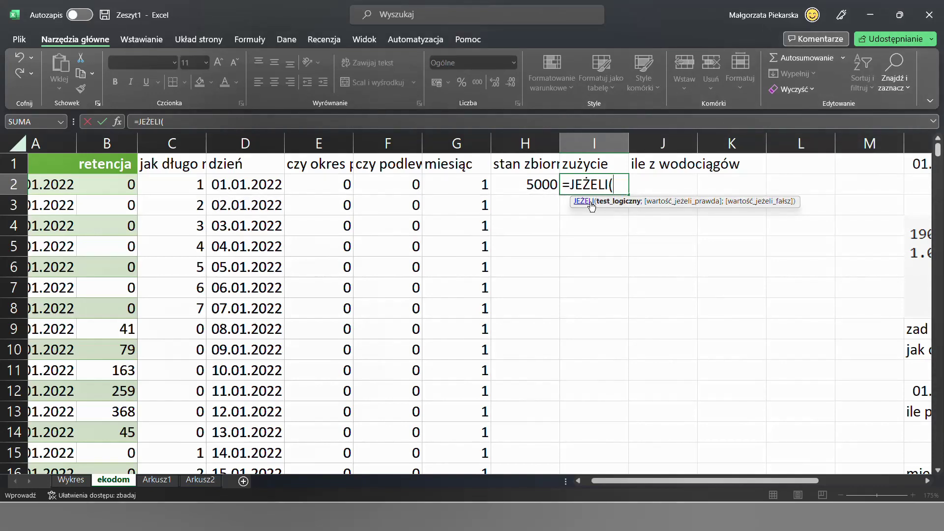
pyautogui.write('dzie')
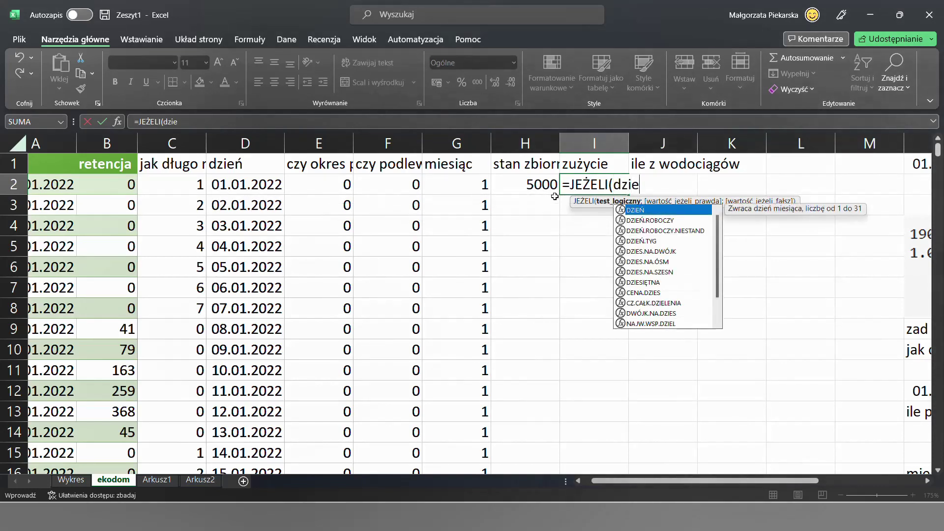
pyautogui.doubleClick(654, 241)
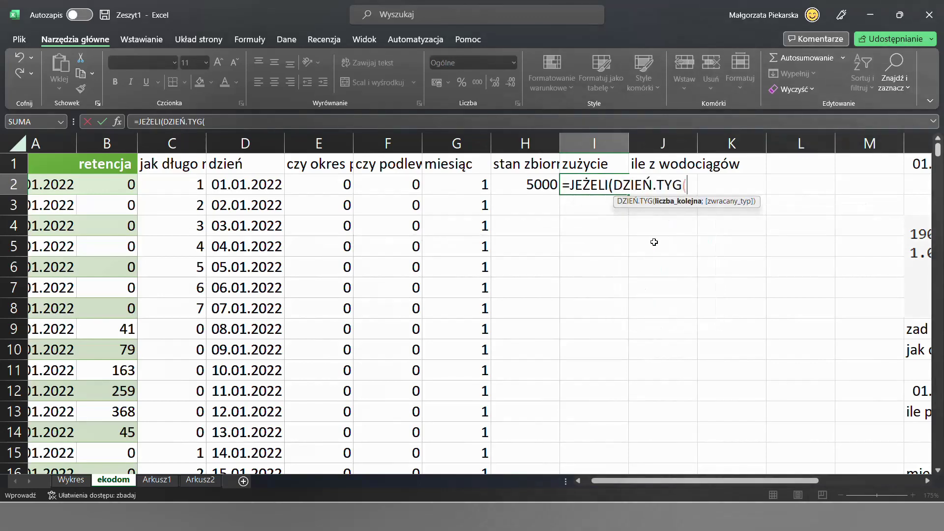
pyautogui.click(68, 186)
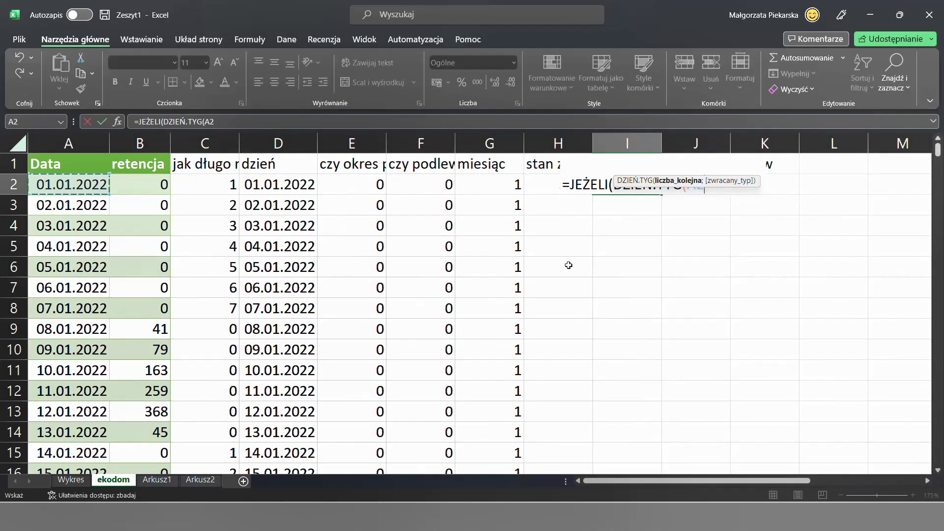
pyautogui.write(';')
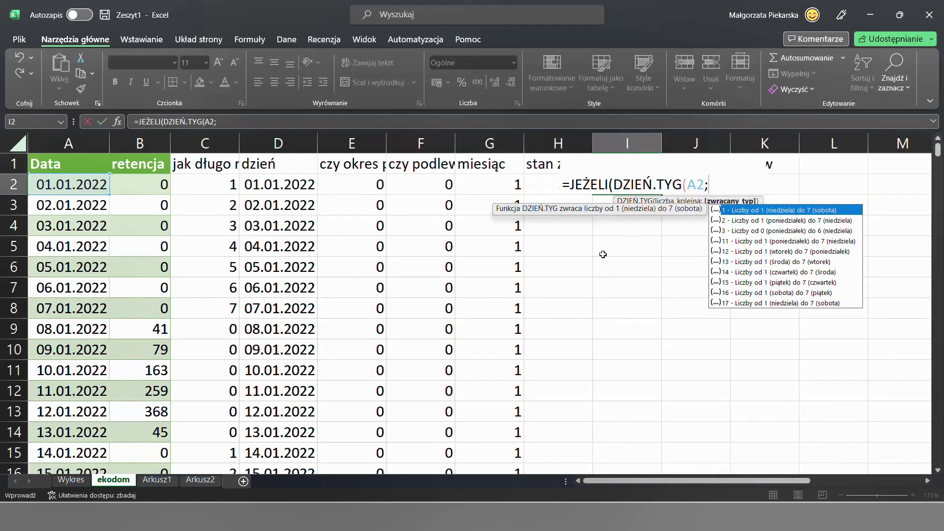
pyautogui.write('2')
pyautogui.write(')')
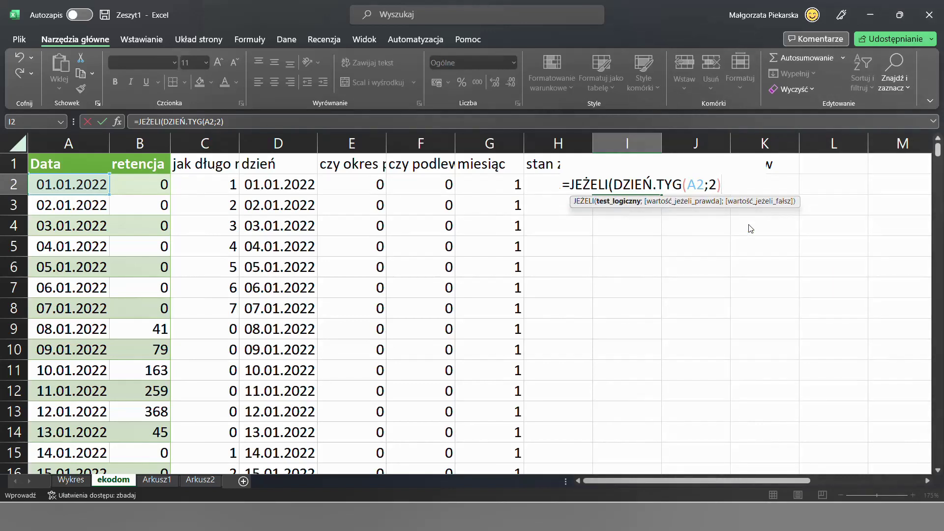
pyautogui.write('=3;2')
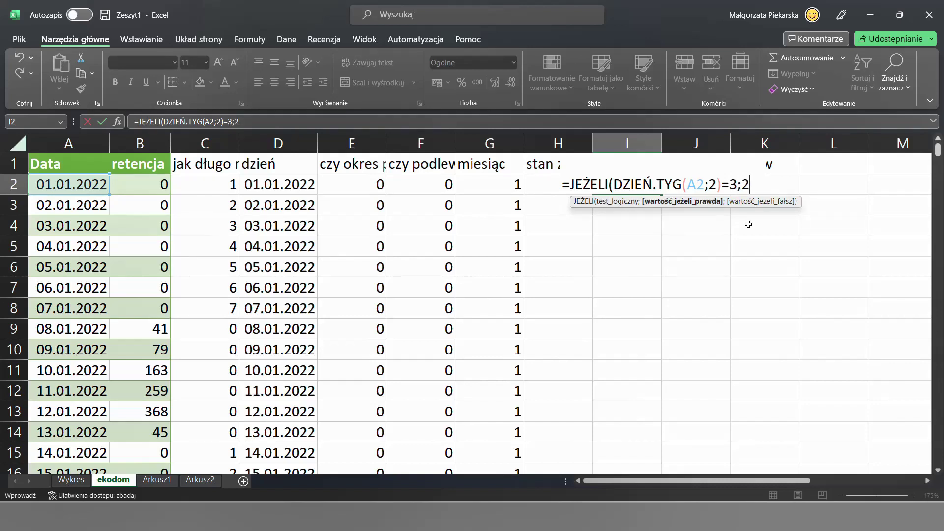
pyautogui.write('60;')
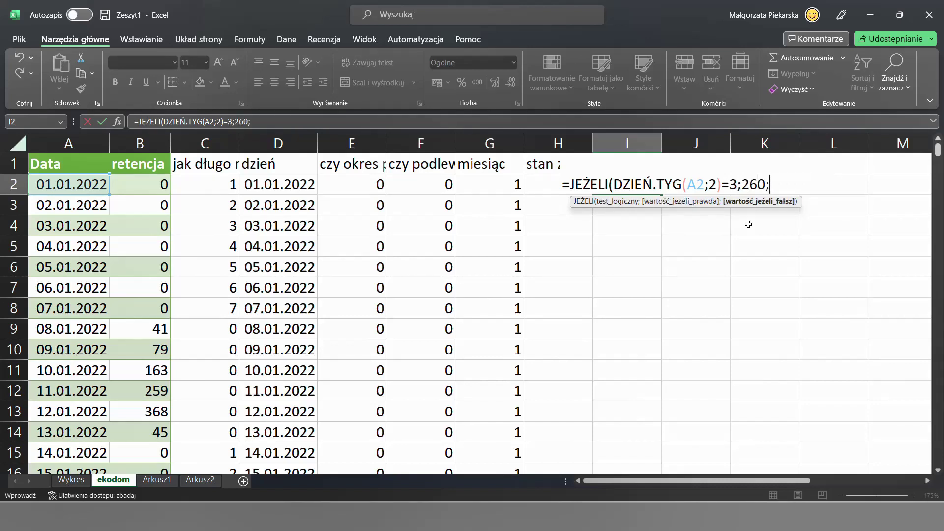
pyautogui.write('190)+')
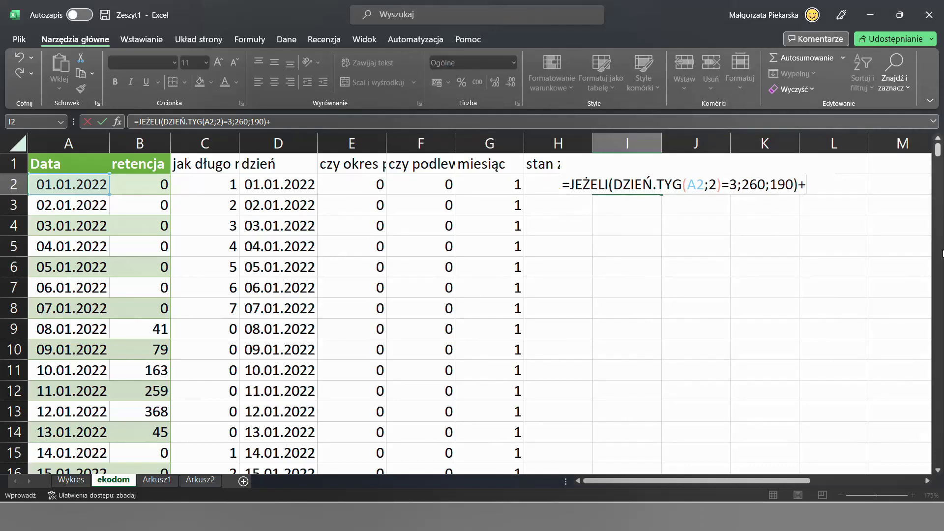
# Step: Complete the I2 consumption formula by adding the watering use as 300*F2
pyautogui.moveTo(786, 479)
pyautogui.mouseDown()
pyautogui.moveTo(864, 479)
pyautogui.moveTo(801, 478)
pyautogui.mouseUp()
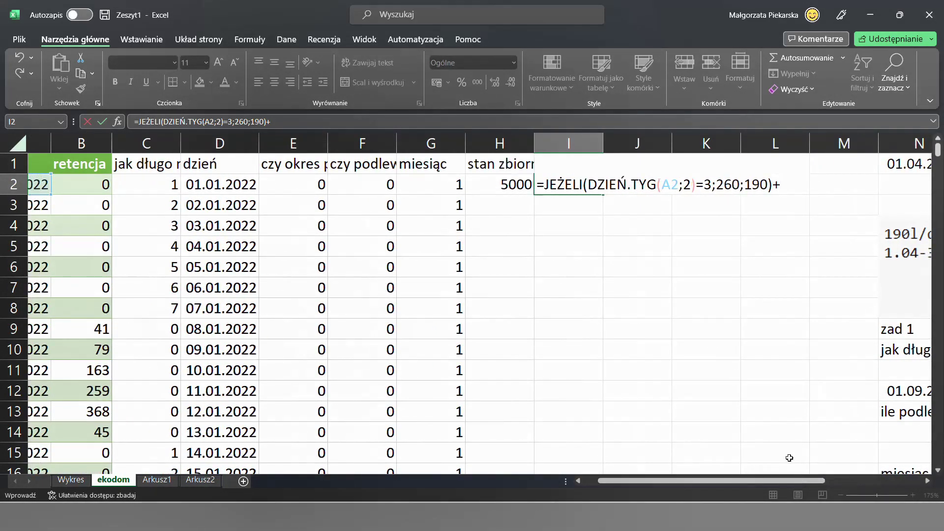
pyautogui.write('300*')
pyautogui.click(387, 184)
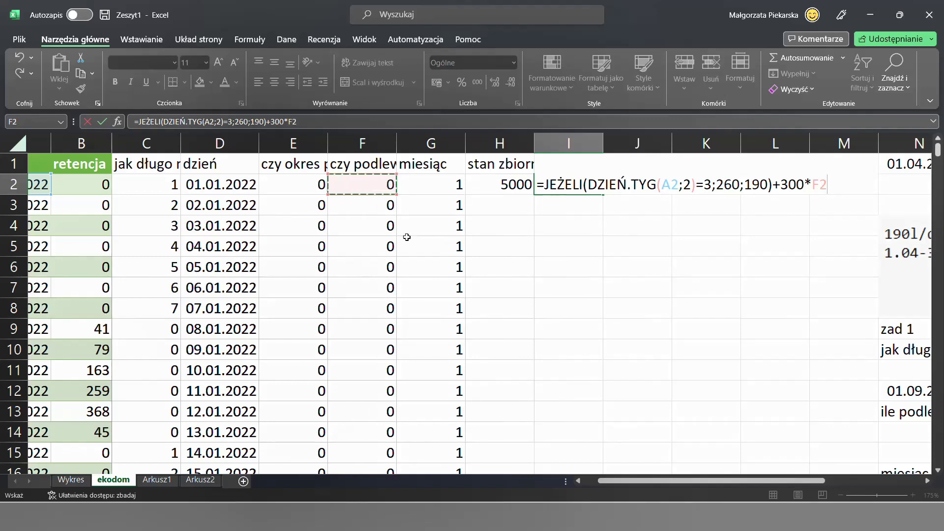
pyautogui.press('Return')
pyautogui.click(502, 205)
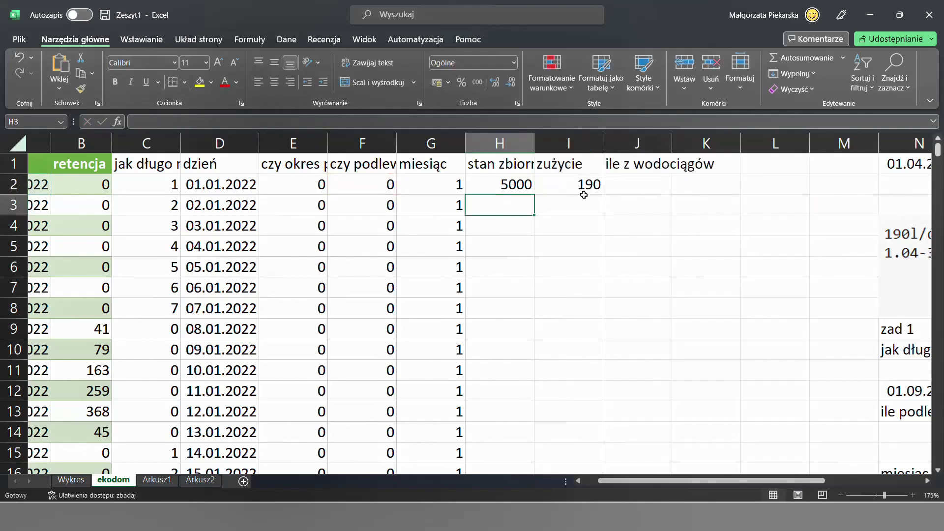
# Step: Enter the formula =JEŻELI(H2-I2<0;-(H2-I2);0) in J2 for the water drawn from the mains
pyautogui.click(643, 185)
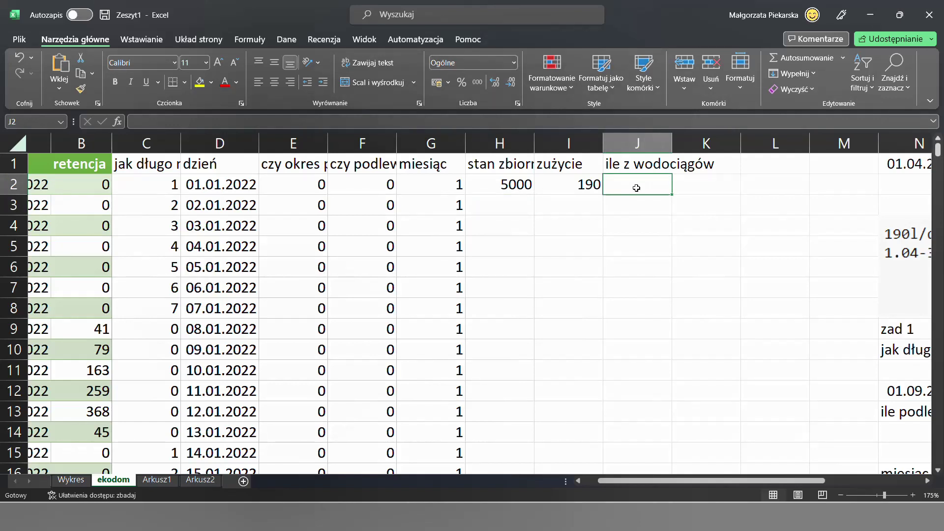
pyautogui.write('=je')
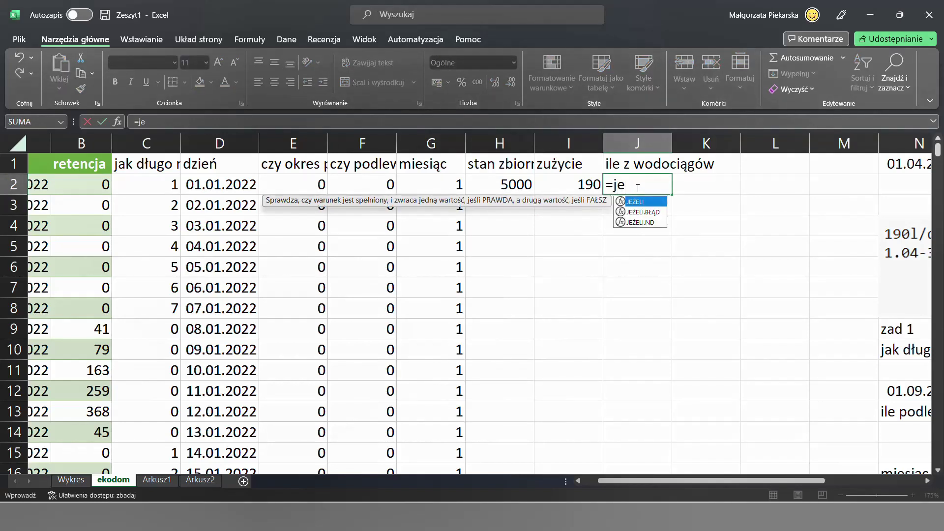
pyautogui.press('Tab')
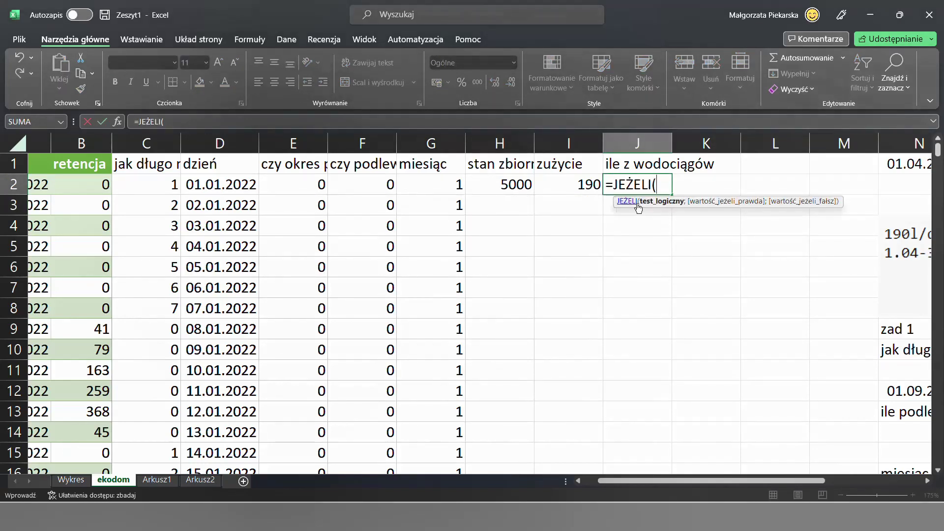
pyautogui.click(521, 184)
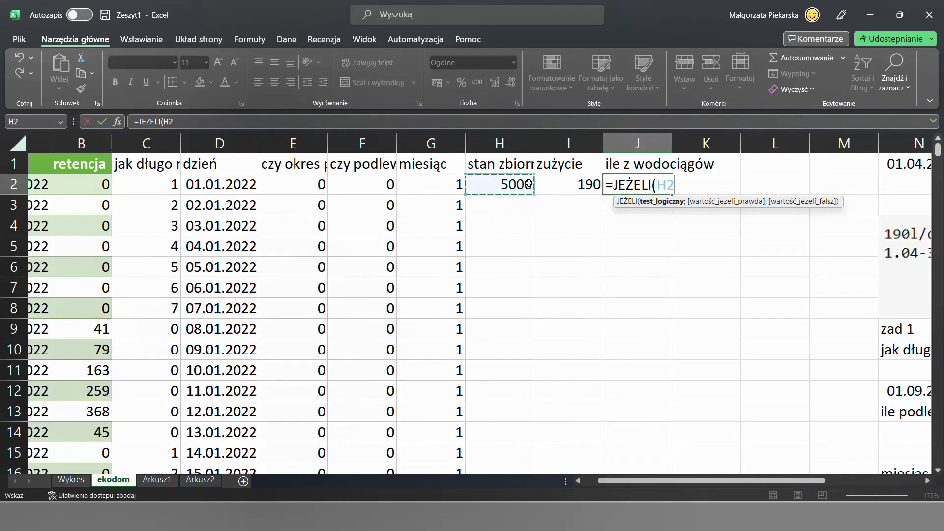
pyautogui.write('-')
pyautogui.click(584, 188)
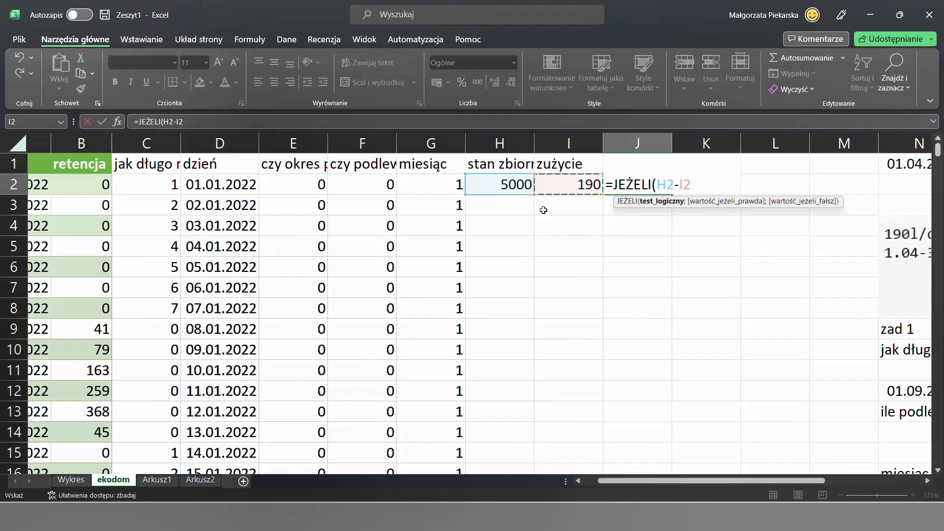
pyautogui.write('<0;')
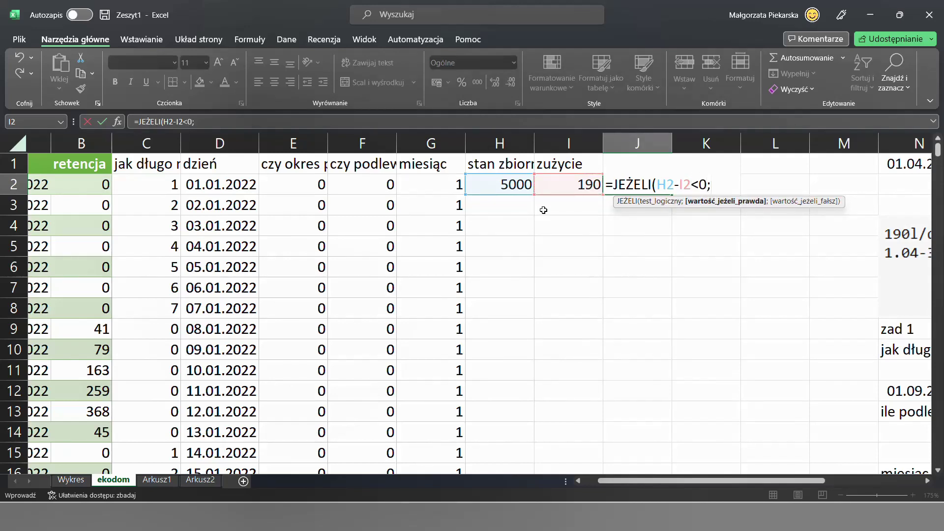
pyautogui.write('-(')
pyautogui.click(524, 186)
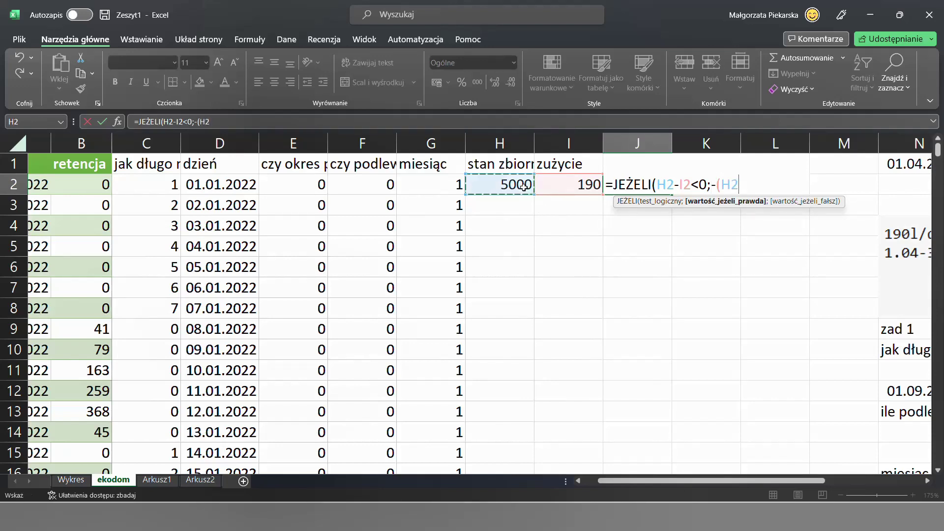
pyautogui.write('-')
pyautogui.click(571, 187)
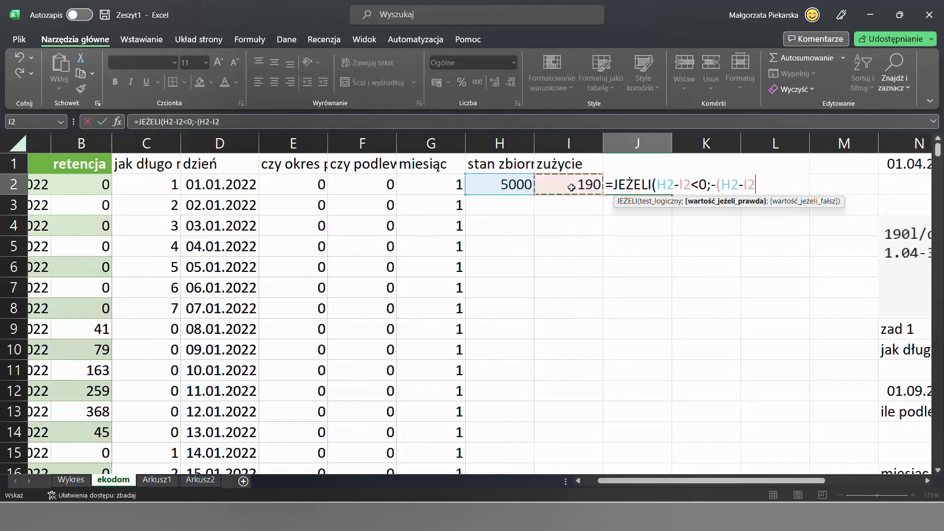
pyautogui.write(');0')
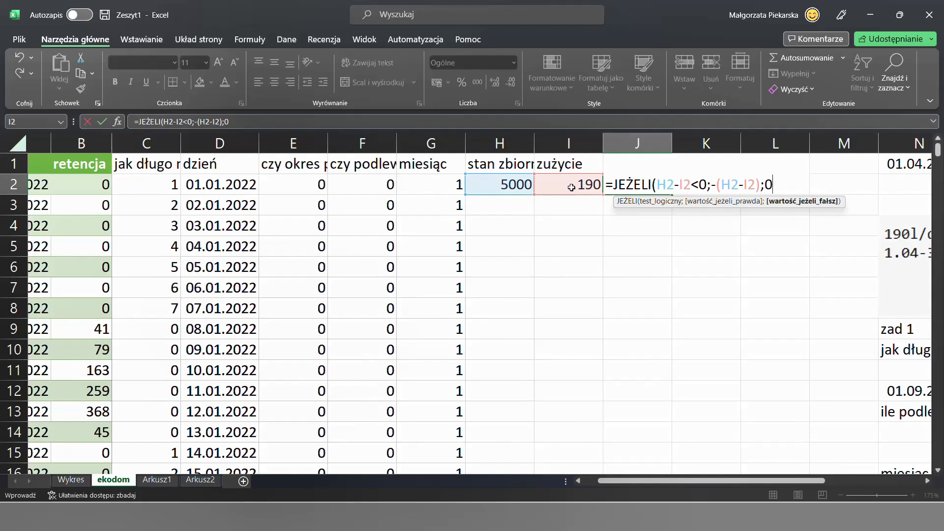
pyautogui.press('Return')
pyautogui.press('Up')
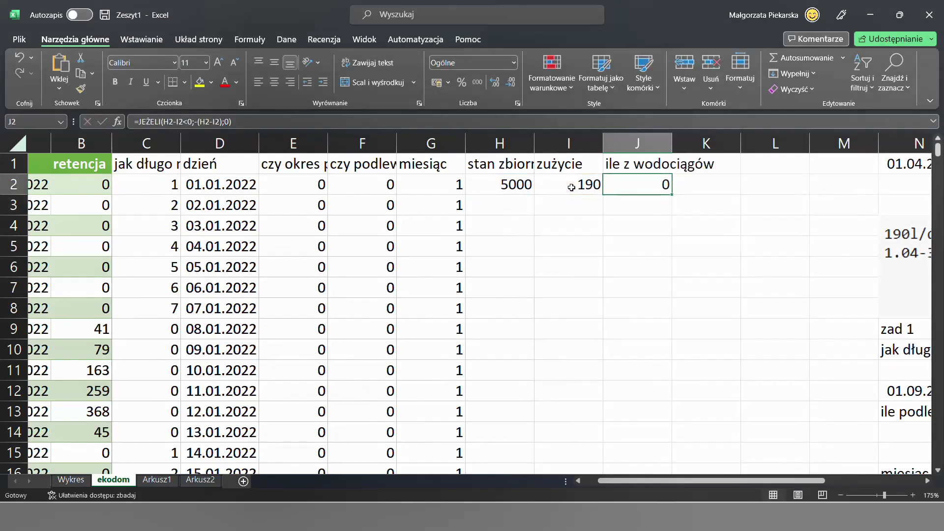
# Step: Enter the formula =H2-I2+J2+B3 in H3 for the second morning's tank level
pyautogui.click(504, 203)
pyautogui.write('=')
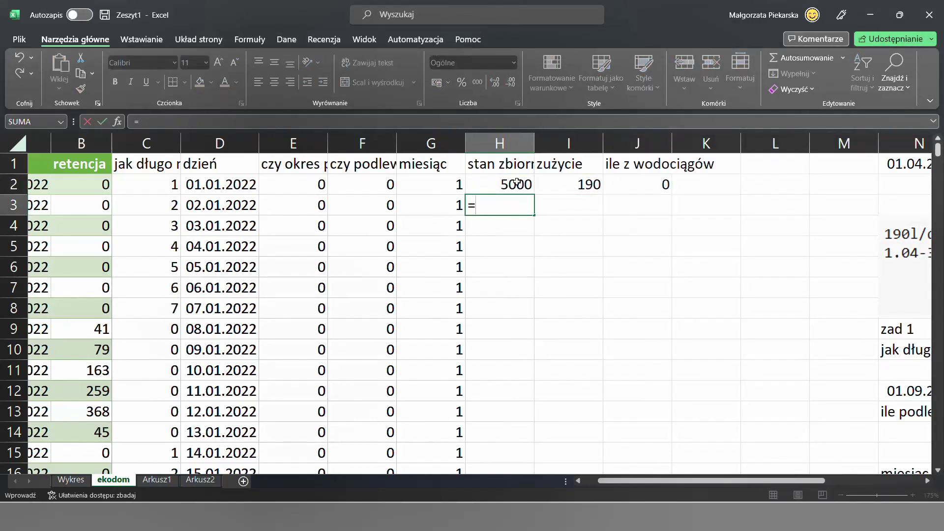
pyautogui.click(517, 183)
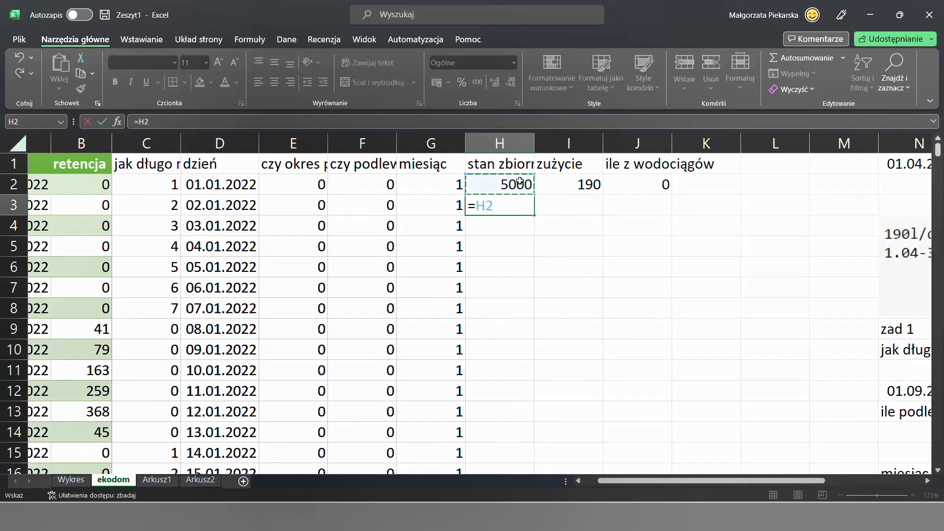
pyautogui.write('-')
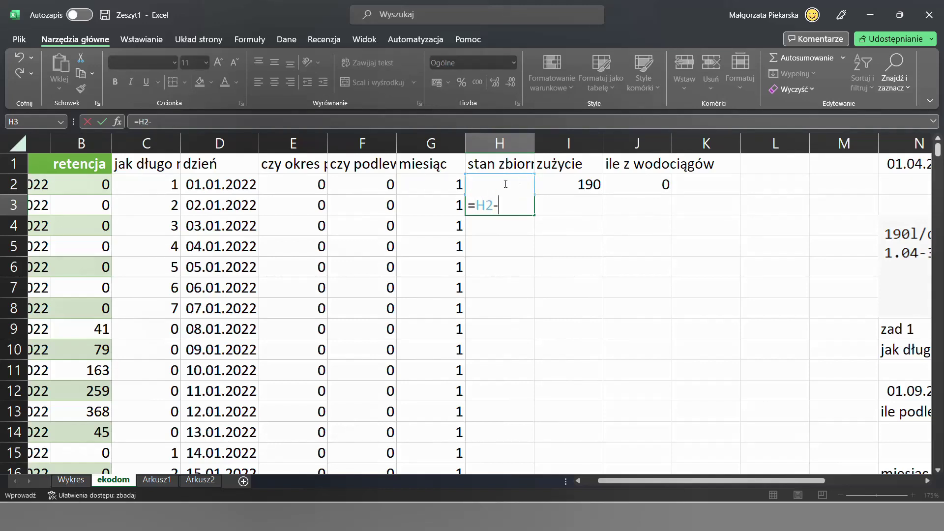
pyautogui.click(588, 184)
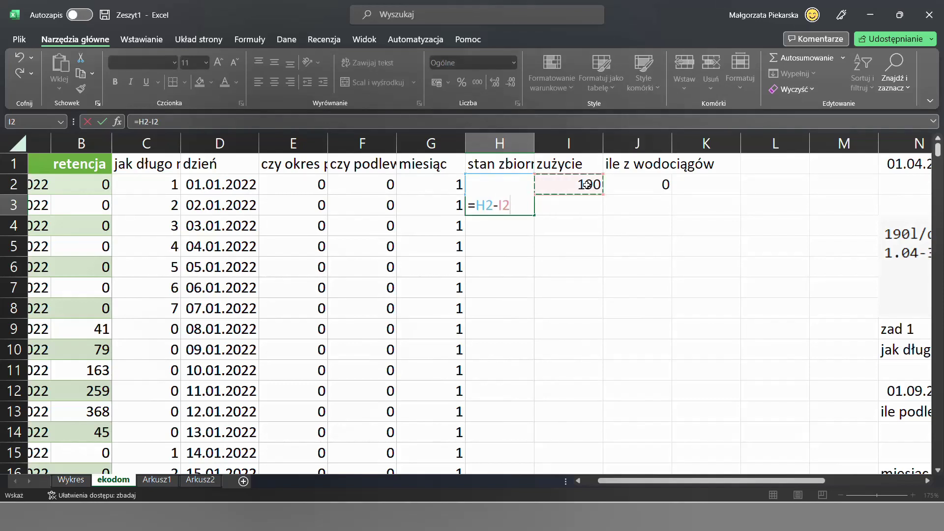
pyautogui.write('+')
pyautogui.click(641, 186)
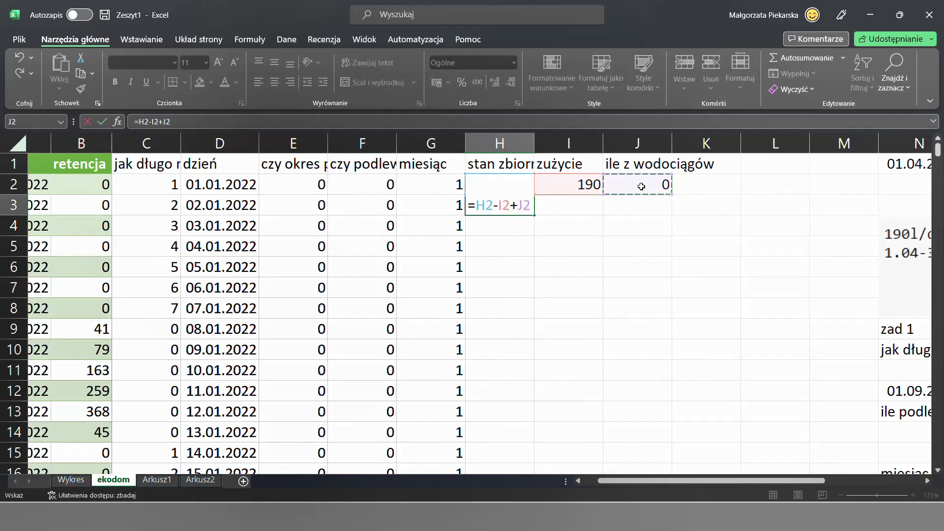
pyautogui.write('+')
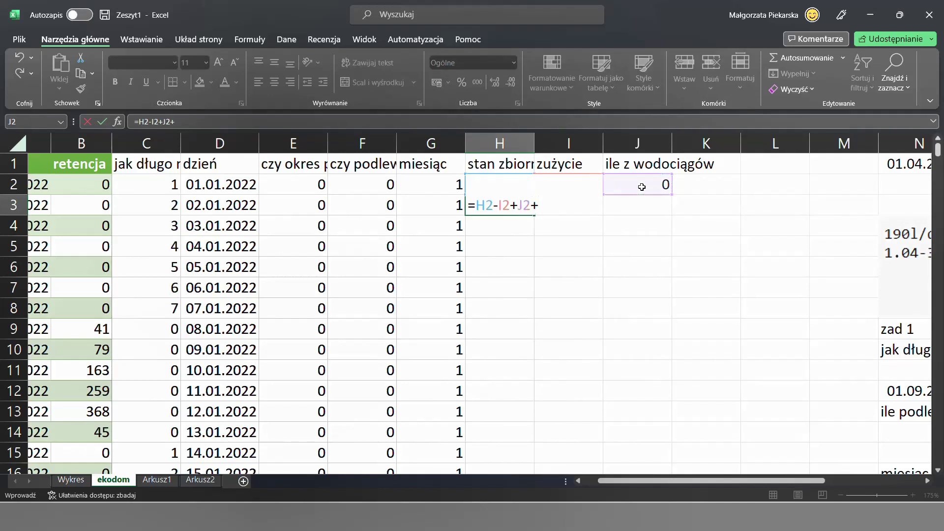
pyautogui.click(85, 205)
pyautogui.press('Return')
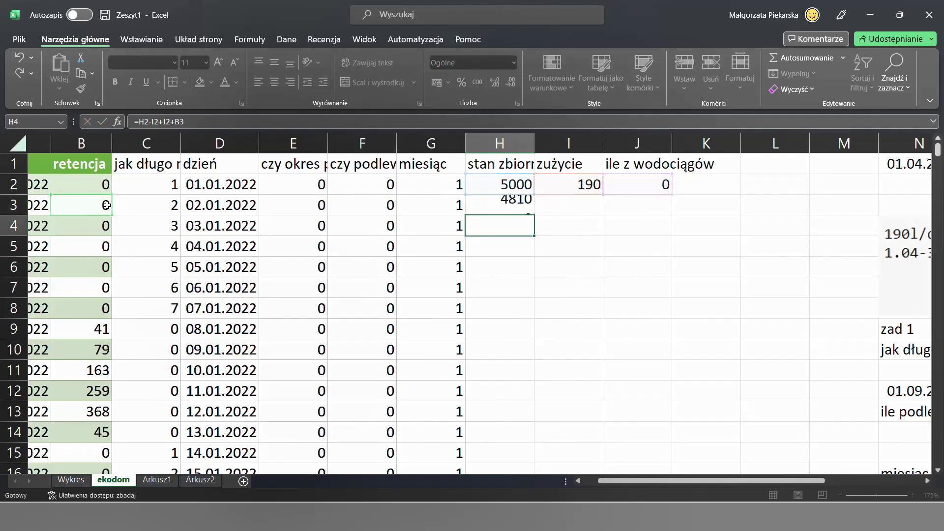
# Step: Fill the tank level formula from H3, the consumption formula from I2 and the mains water formula from J2 down all data rows
pyautogui.click(517, 207)
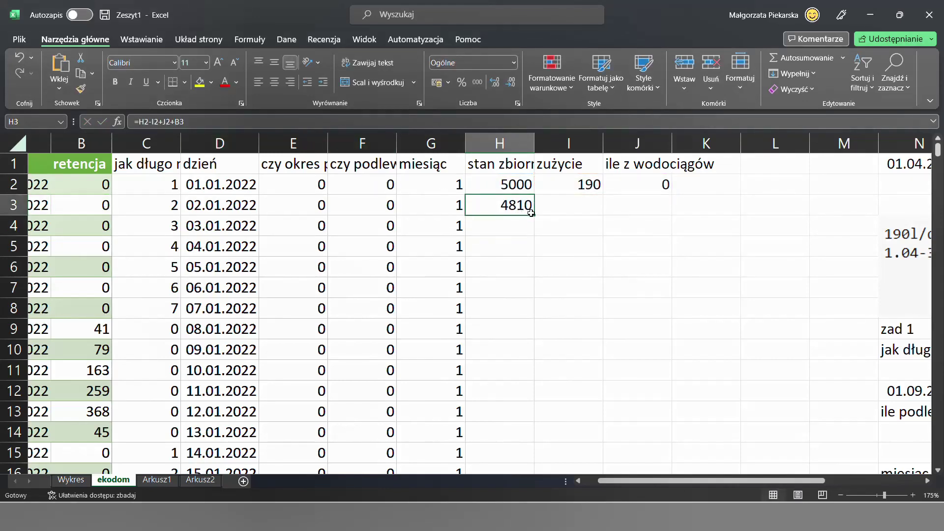
pyautogui.doubleClick(535, 217)
pyautogui.click(590, 185)
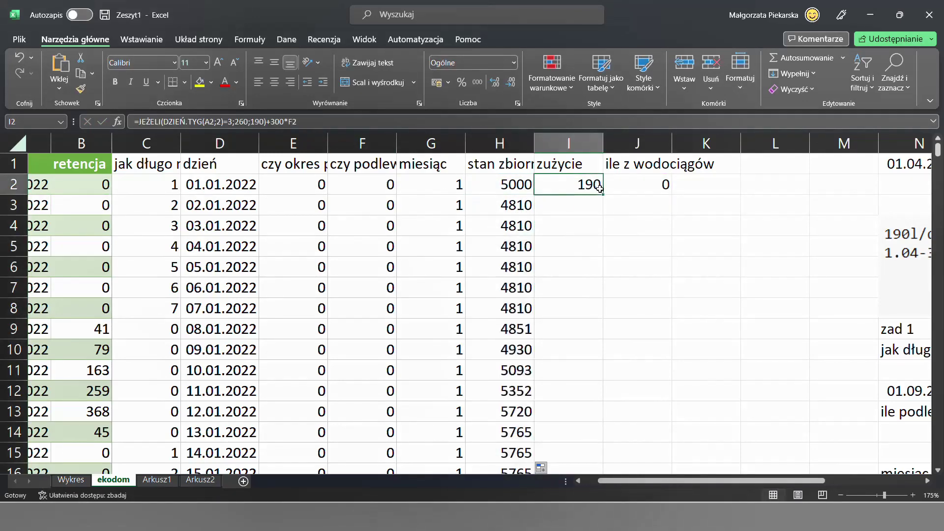
pyautogui.doubleClick(603, 195)
pyautogui.click(642, 190)
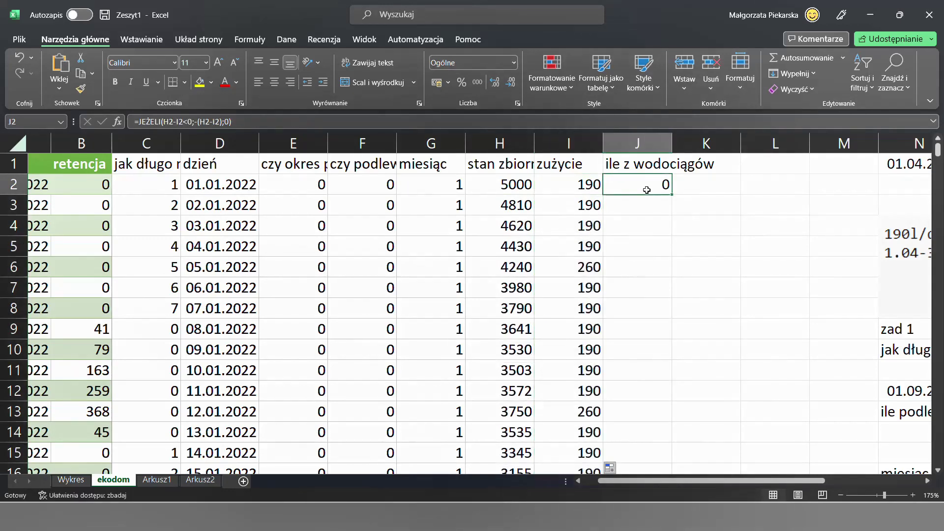
pyautogui.doubleClick(672, 196)
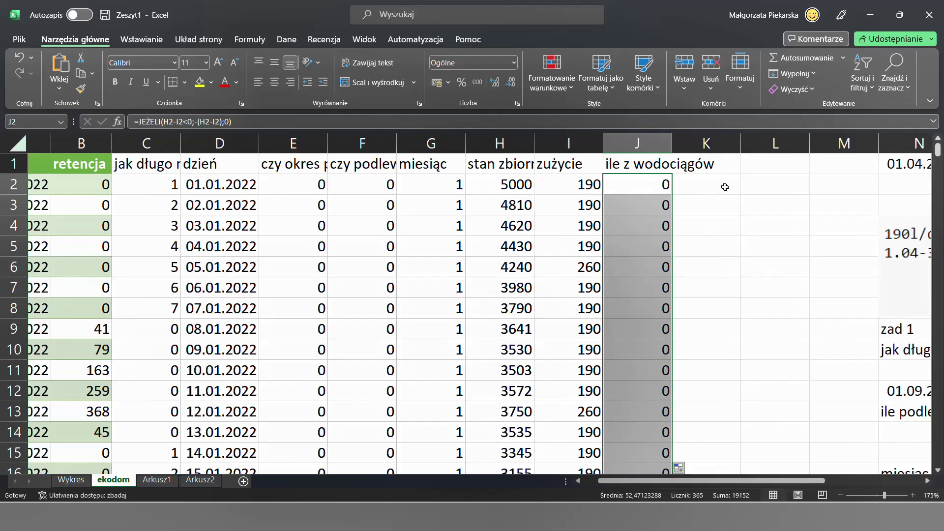
# Step: Count the days with mains water use by entering =LICZ.JEŻELI(J:J;">0") in N31, below the monthly summary table
pyautogui.scroll(-3, 726, 188)
pyautogui.click(891, 340)
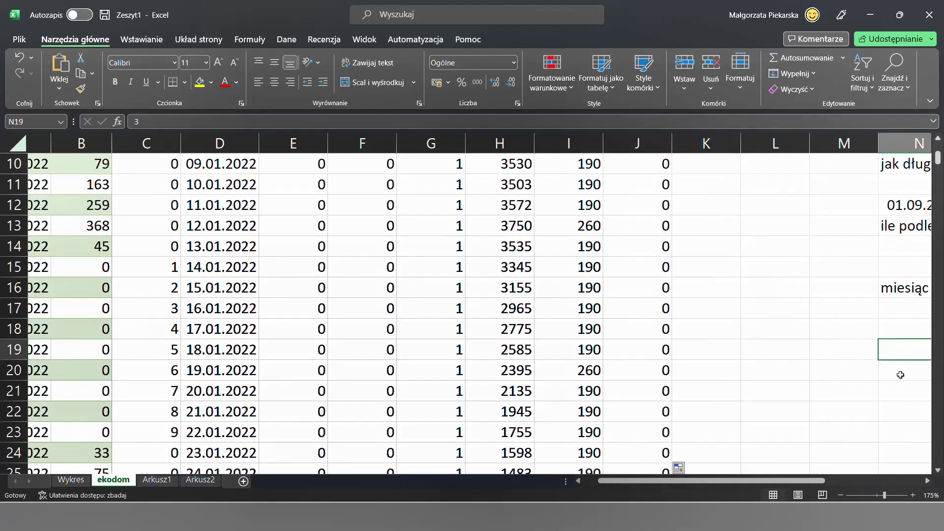
pyautogui.press('Right')
pyautogui.press('Right')
pyautogui.press('Left')
pyautogui.press('Left')
pyautogui.press('Down')
pyautogui.press('Down')
pyautogui.press('Down')
pyautogui.press('Down')
pyautogui.press('Down')
pyautogui.press('Down')
pyautogui.press('Down')
pyautogui.press('Down')
pyautogui.press('Down')
pyautogui.press('Down')
pyautogui.press('Down')
pyautogui.press('Down')
pyautogui.write('=')
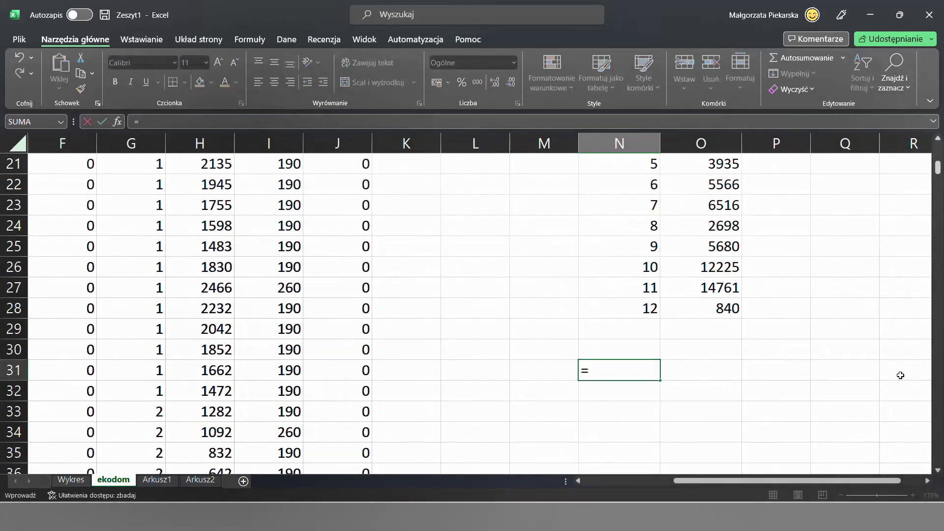
pyautogui.write('licz')
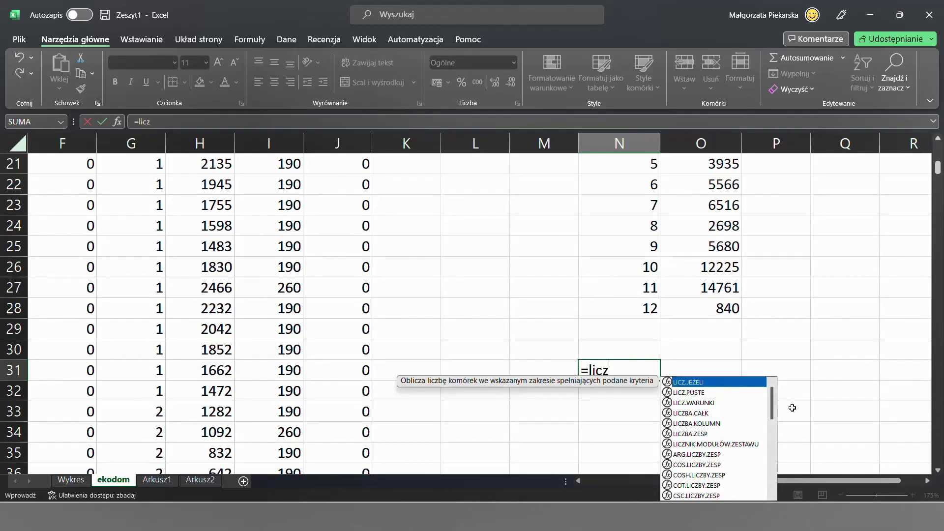
pyautogui.doubleClick(722, 383)
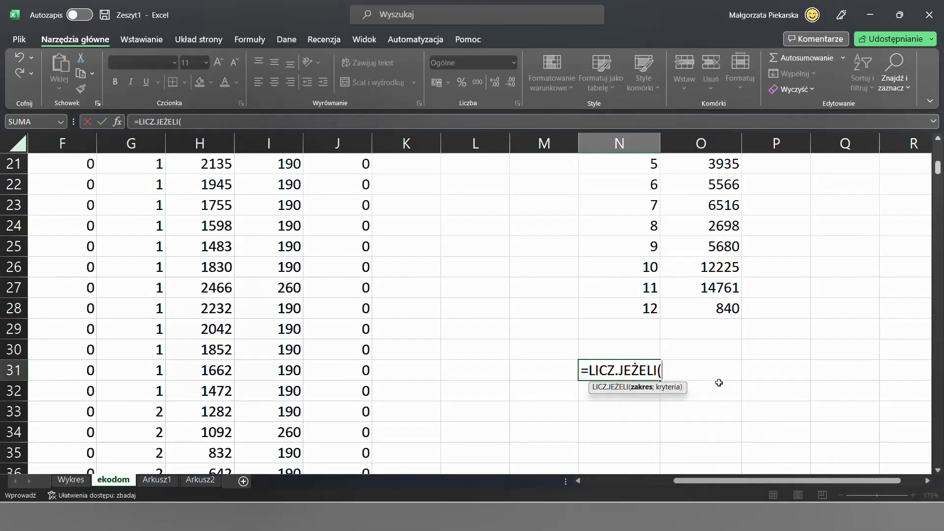
pyautogui.click(350, 140)
pyautogui.write(';"')
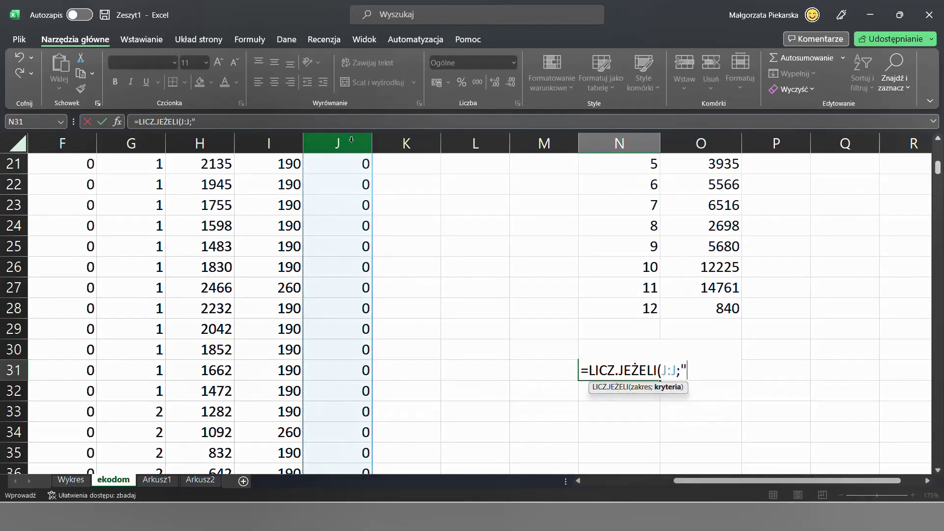
pyautogui.write('>0")')
pyautogui.press('Return')
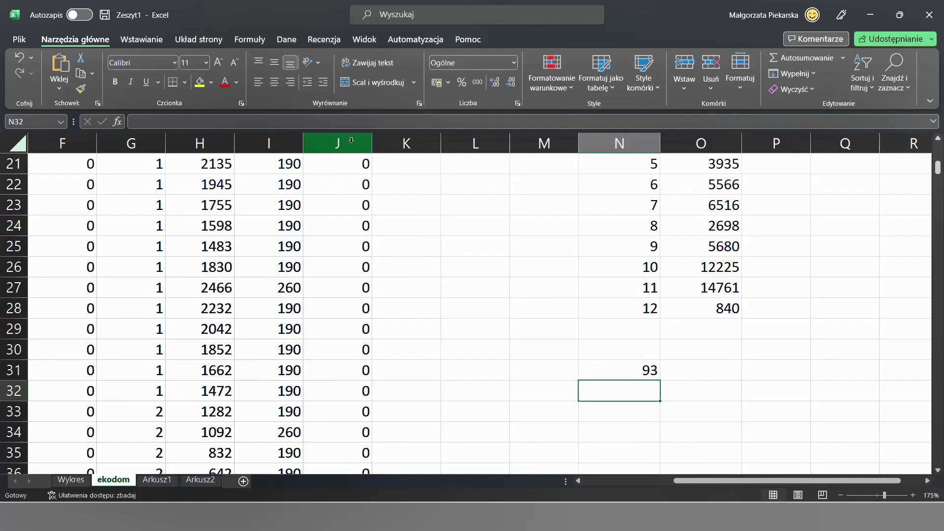
# Step: Total the water drawn from the mains by entering =suma(J:J) in N32
pyautogui.write('=')
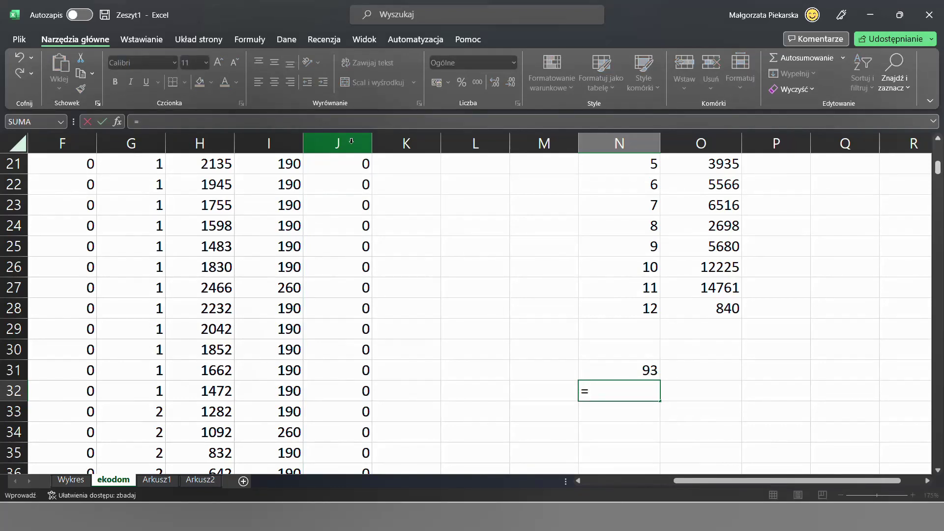
pyautogui.write('suma')
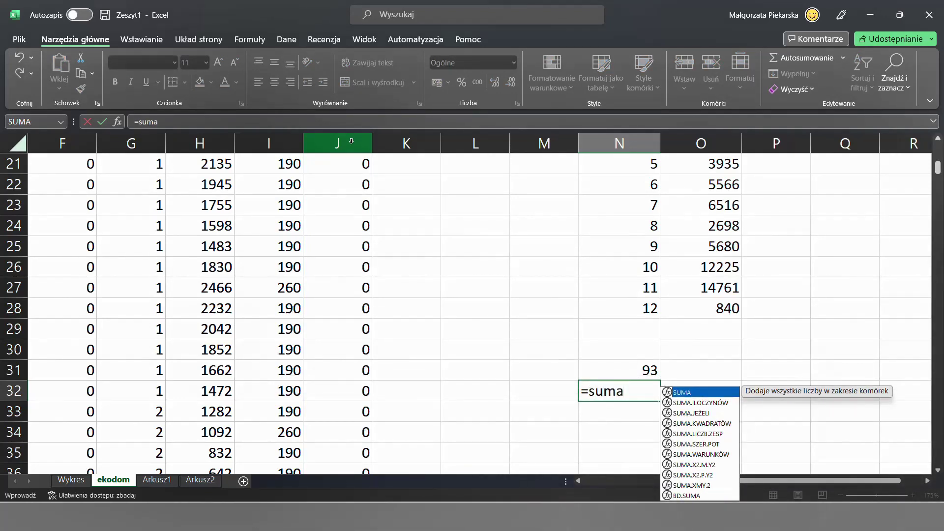
pyautogui.write('(')
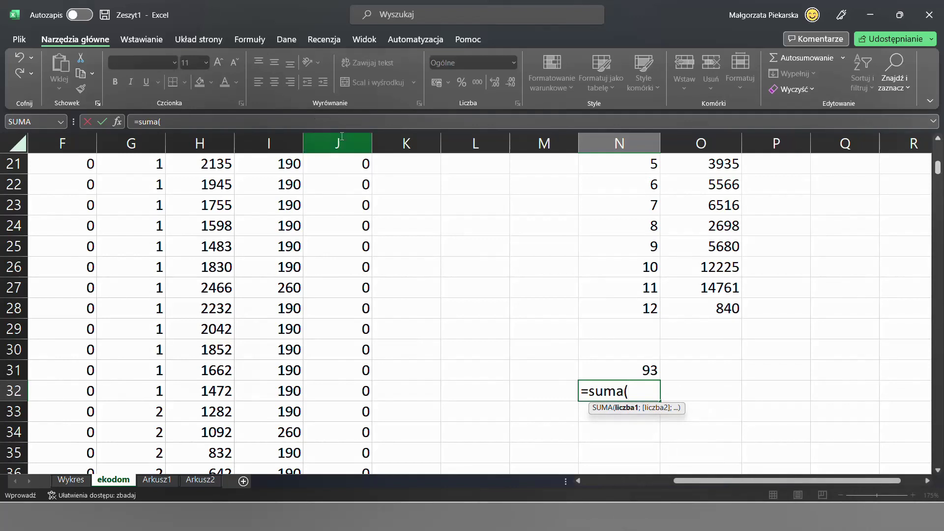
pyautogui.click(342, 136)
pyautogui.write(')')
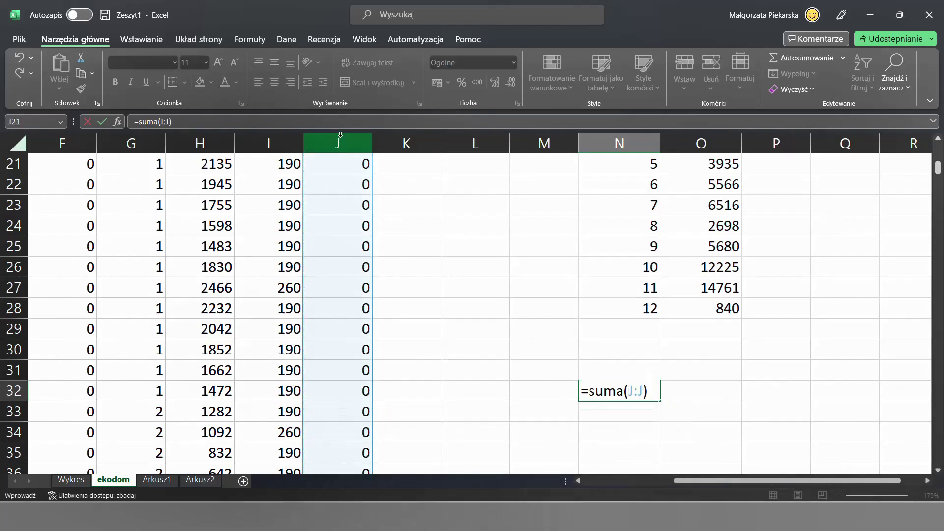
pyautogui.press('Return')
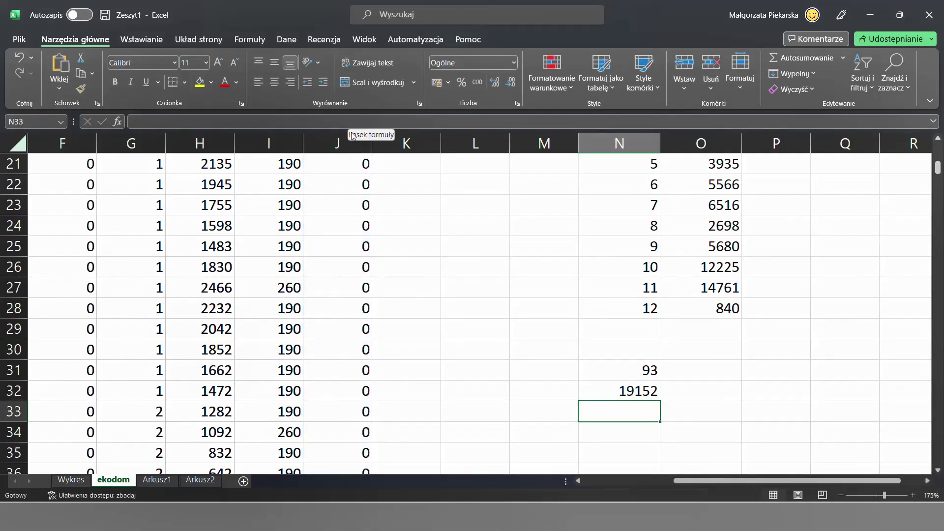